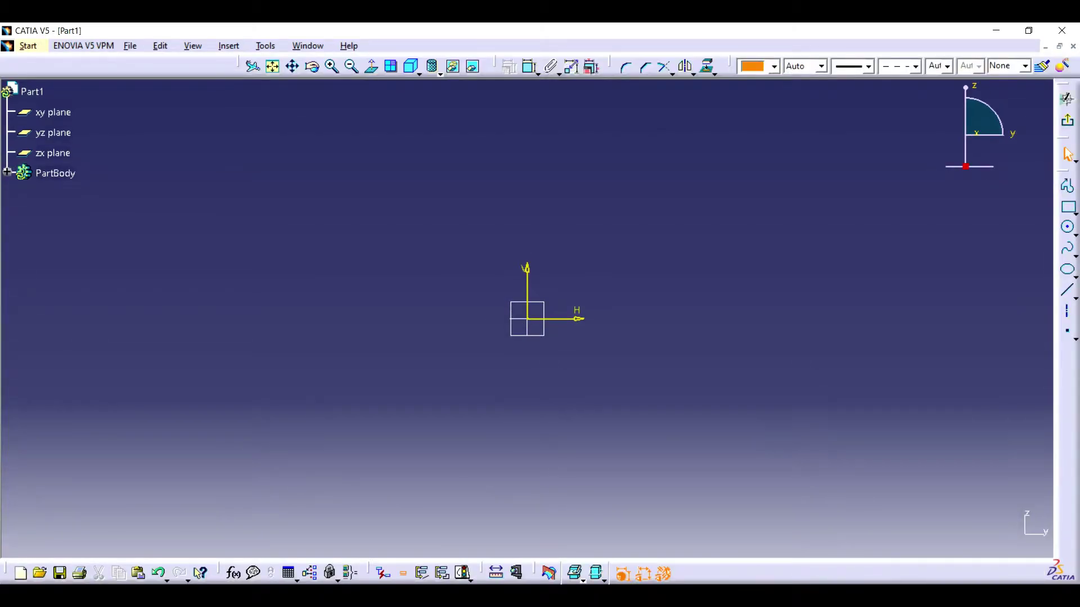
# Step: Start a profile at the sketch origin, drawing the bottom edge and the lower notch
pyautogui.click(1067, 185)
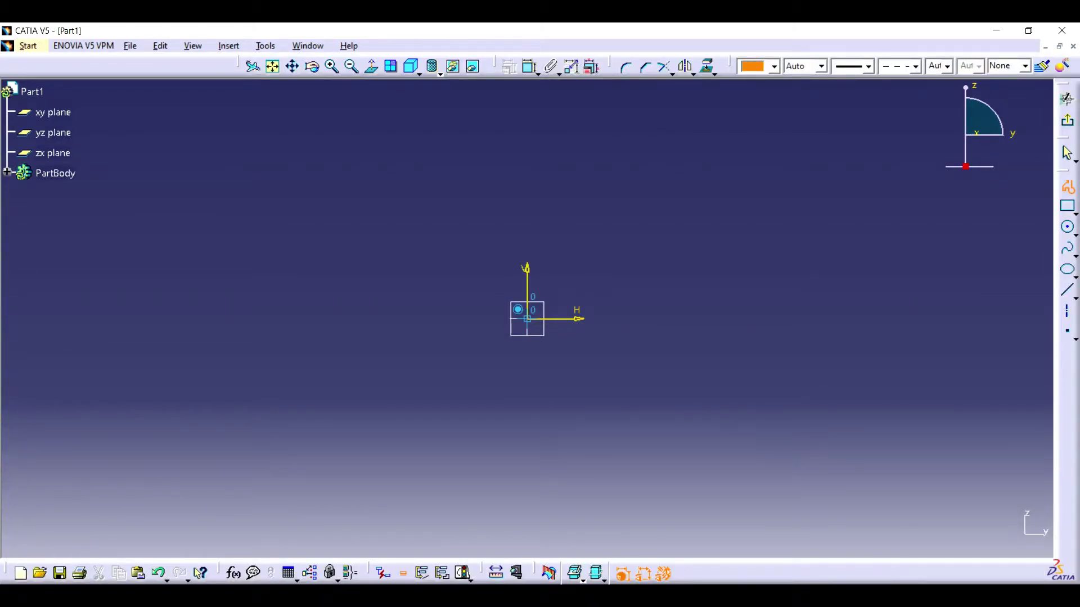
pyautogui.click(527, 318)
pyautogui.click(707, 319)
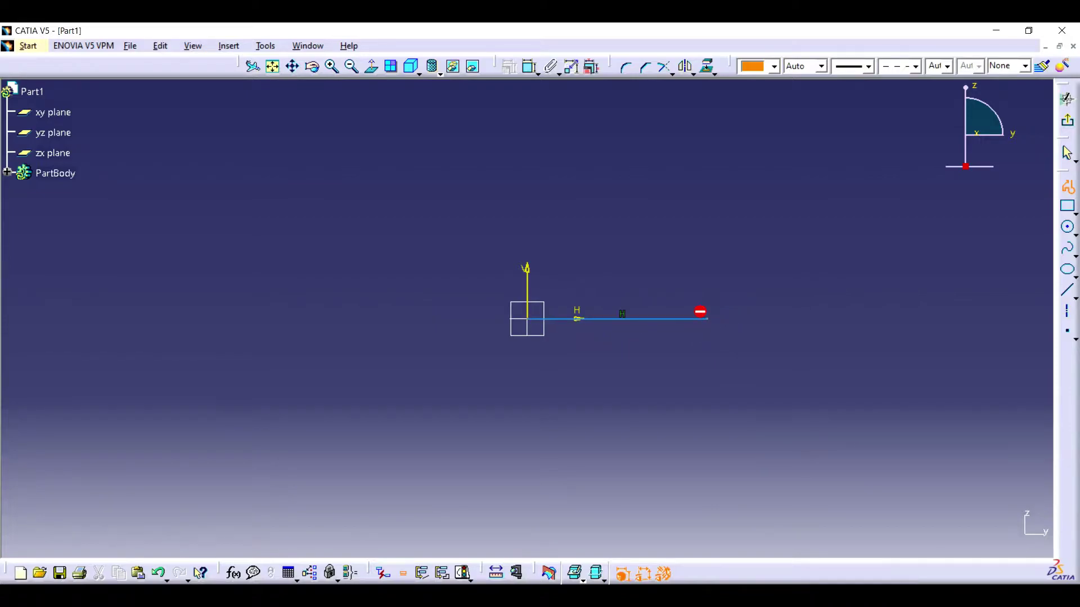
pyautogui.click(707, 319)
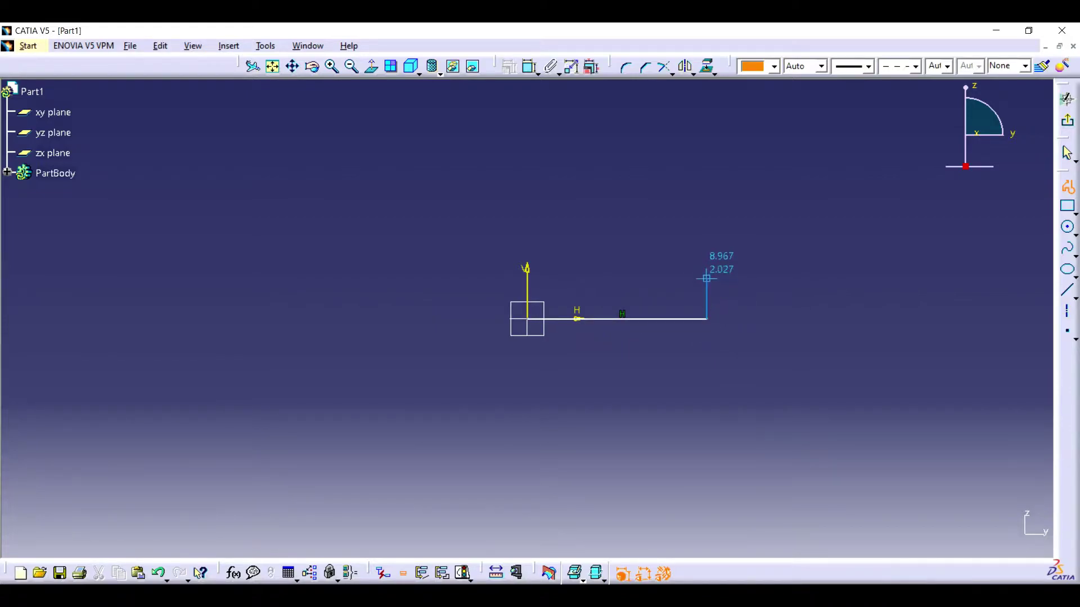
pyautogui.click(707, 284)
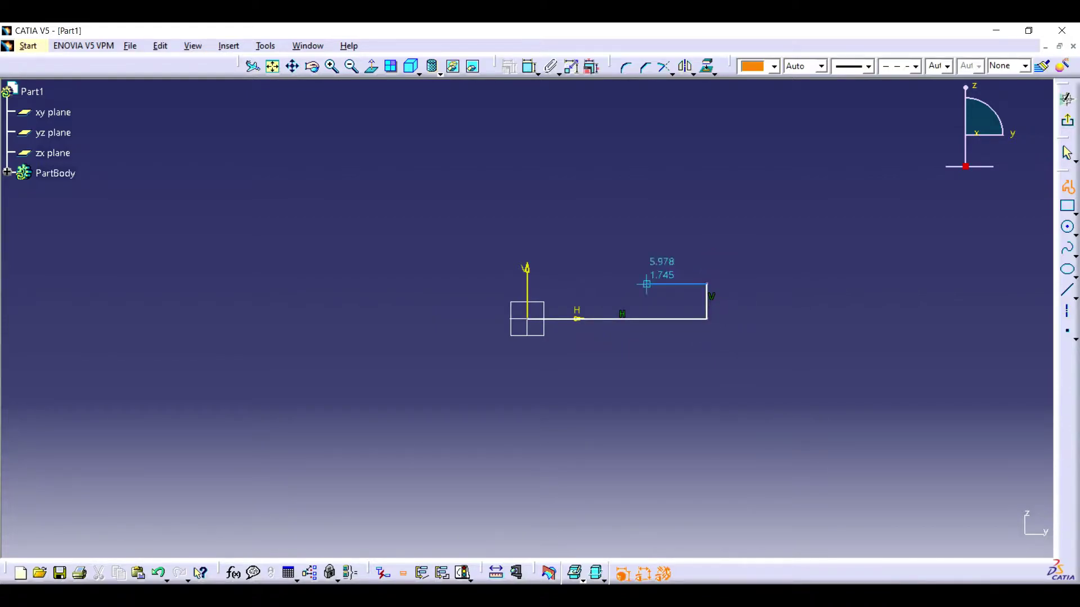
pyautogui.click(680, 284)
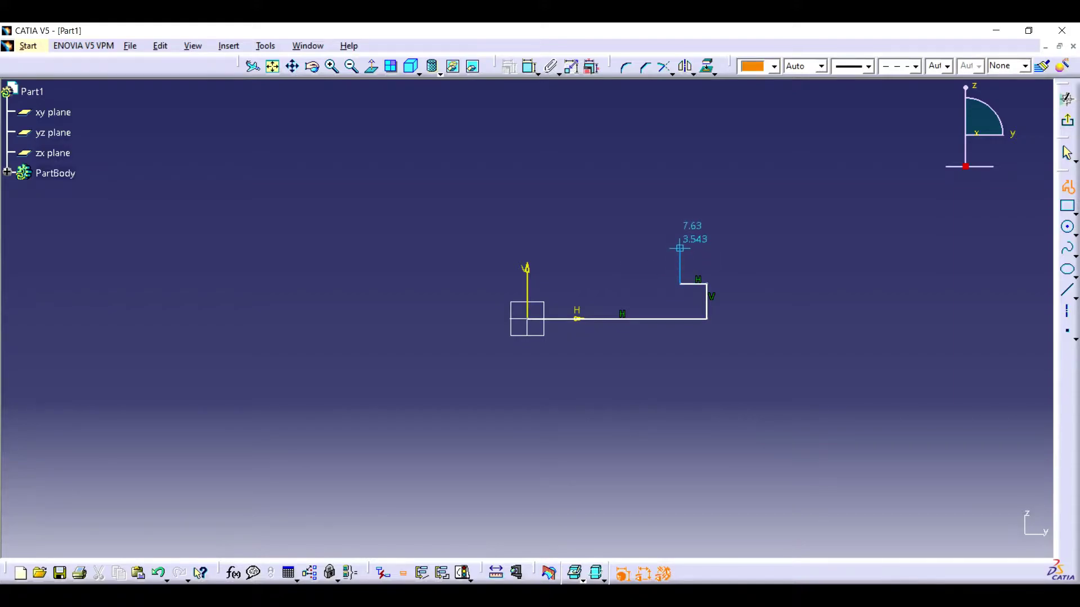
pyautogui.click(679, 248)
pyautogui.click(707, 248)
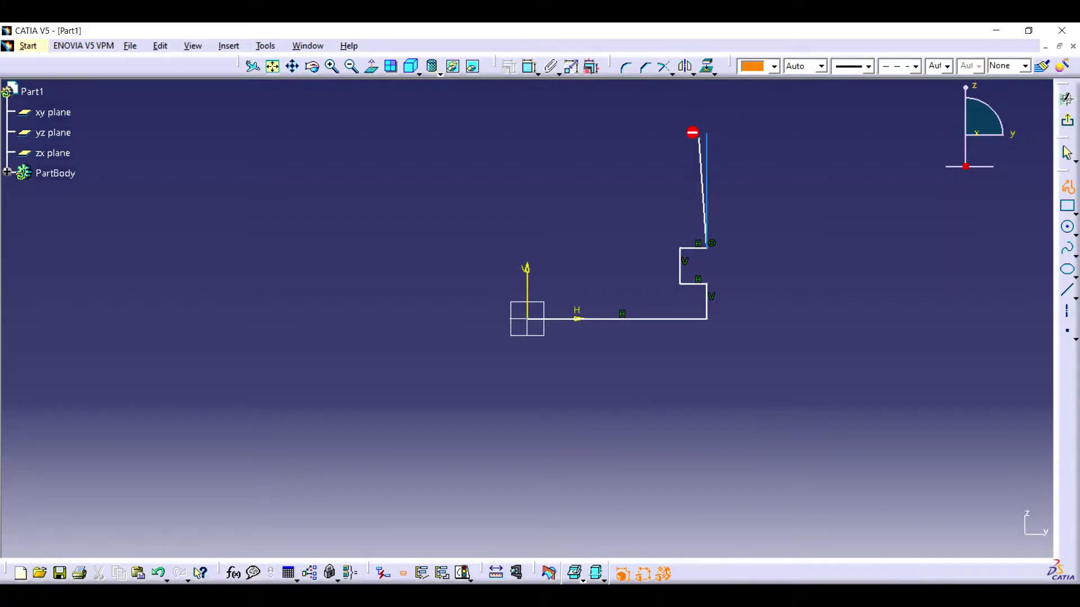
# Step: Continue the profile up the right edge through the upper notch and back along the top
pyautogui.click(699, 139)
pyautogui.hotkey('ctrl', 'z')
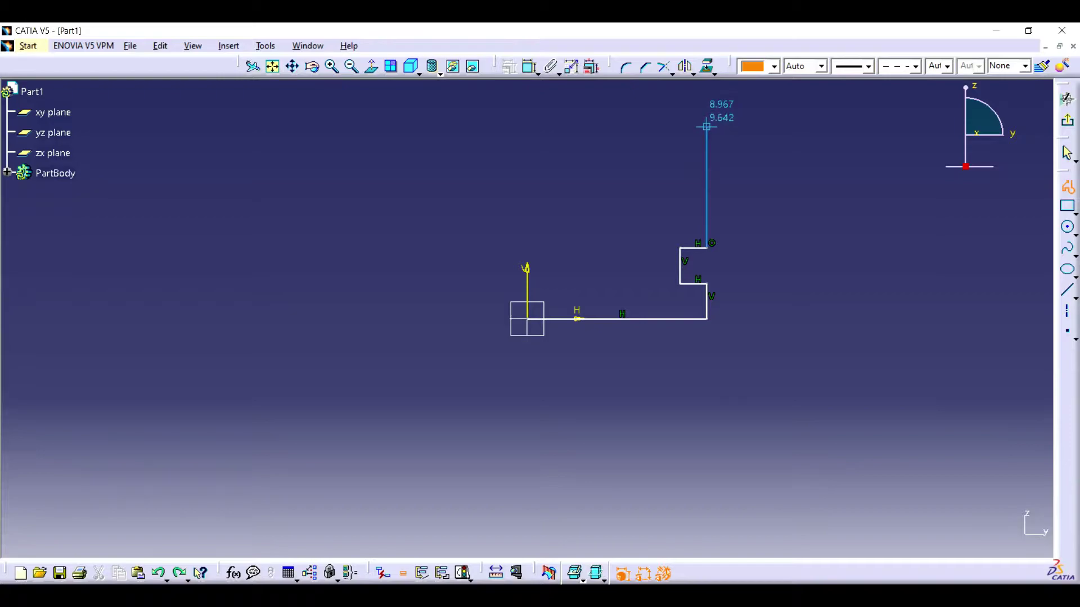
pyautogui.click(707, 126)
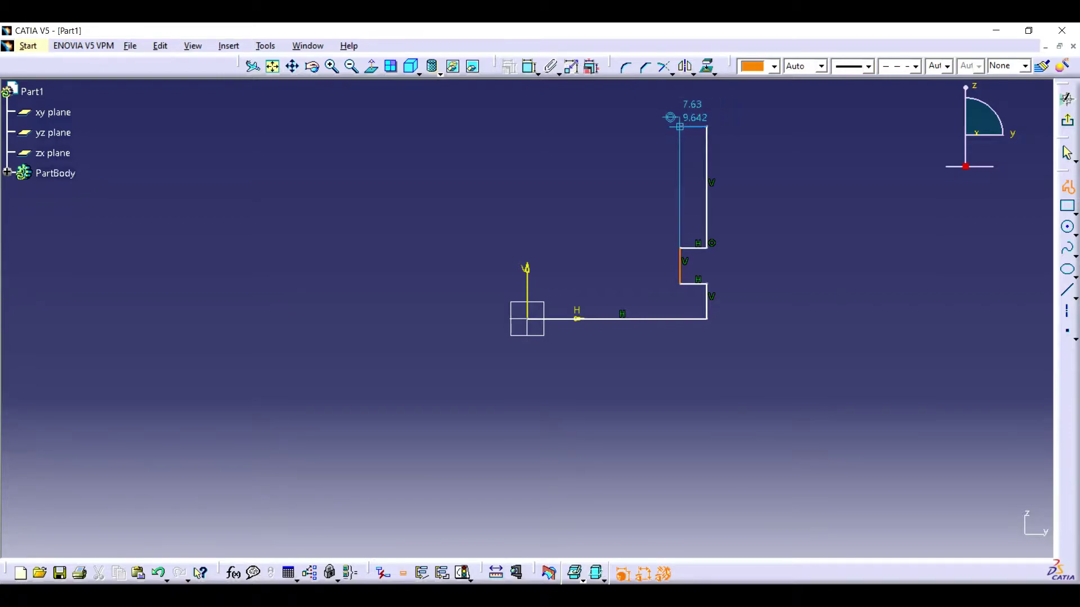
pyautogui.click(680, 126)
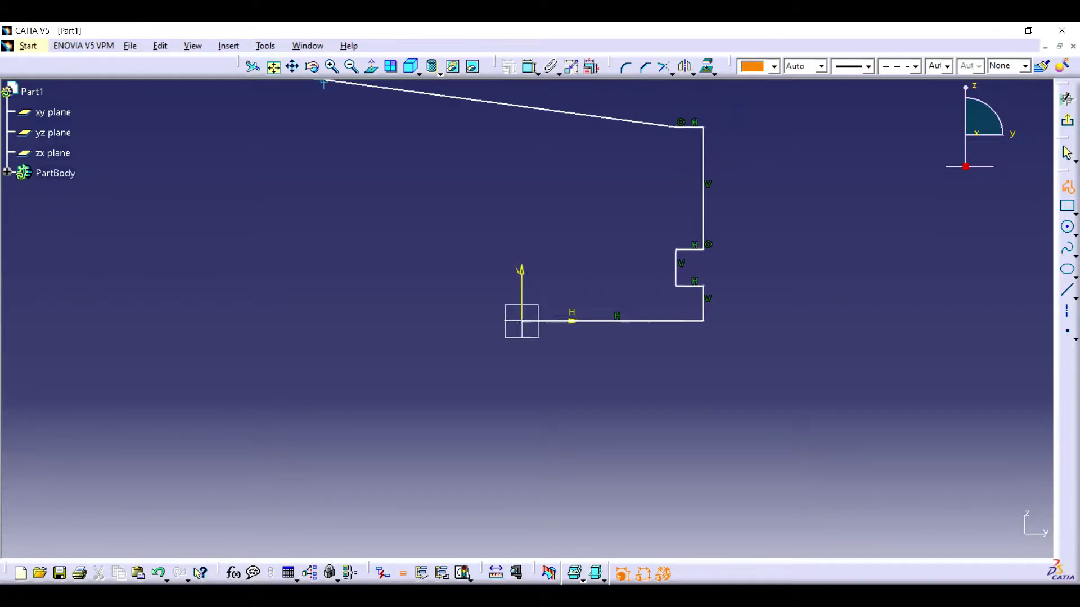
pyautogui.moveTo(330, 82)
pyautogui.mouseDown(button='middle')
pyautogui.moveTo(281, 93)
pyautogui.moveTo(374, 178)
pyautogui.mouseUp(button='middle')
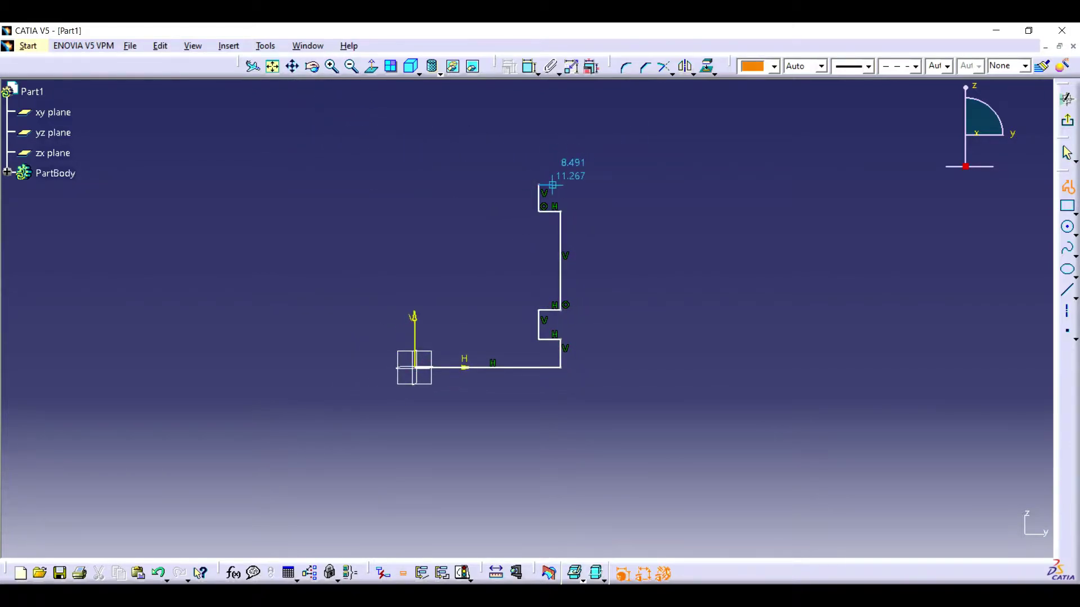
pyautogui.click(559, 183)
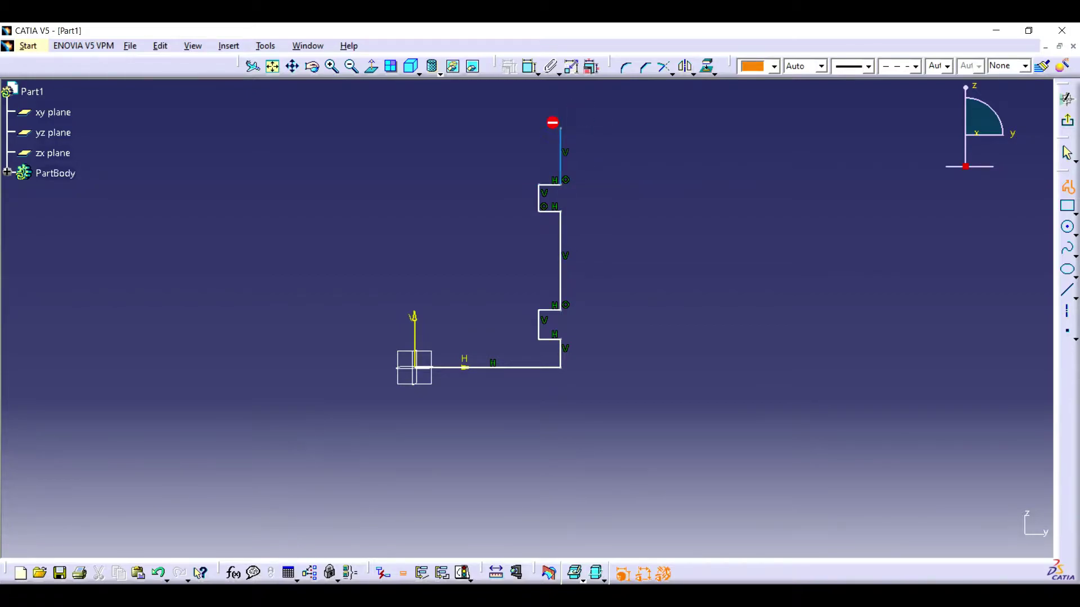
pyautogui.click(561, 129)
pyautogui.click(414, 129)
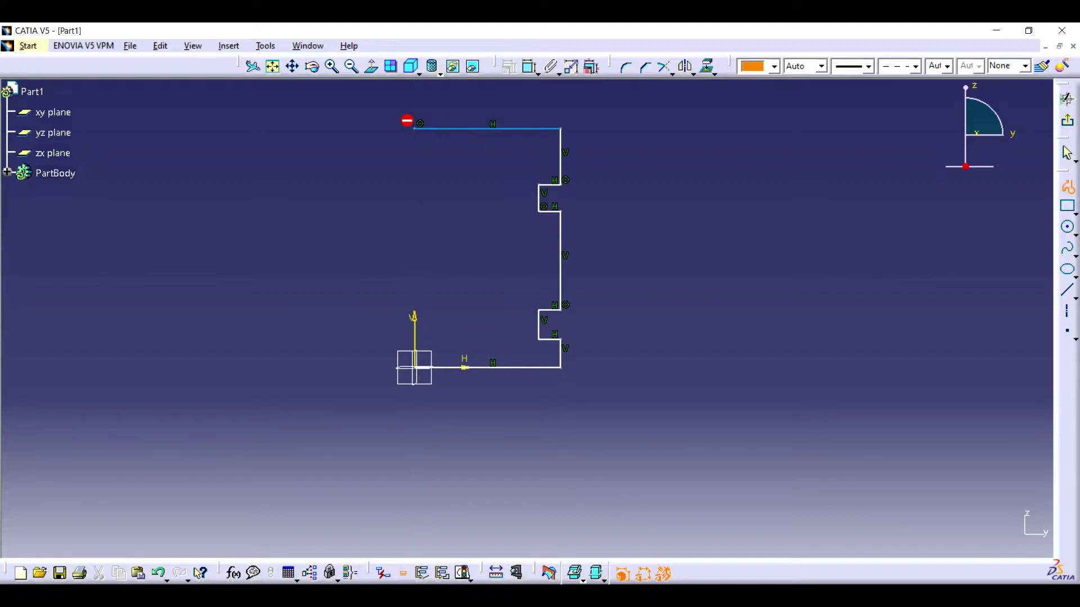
# Step: Close the profile at the origin and dimension its bottom edge to 12
pyautogui.click(414, 368)
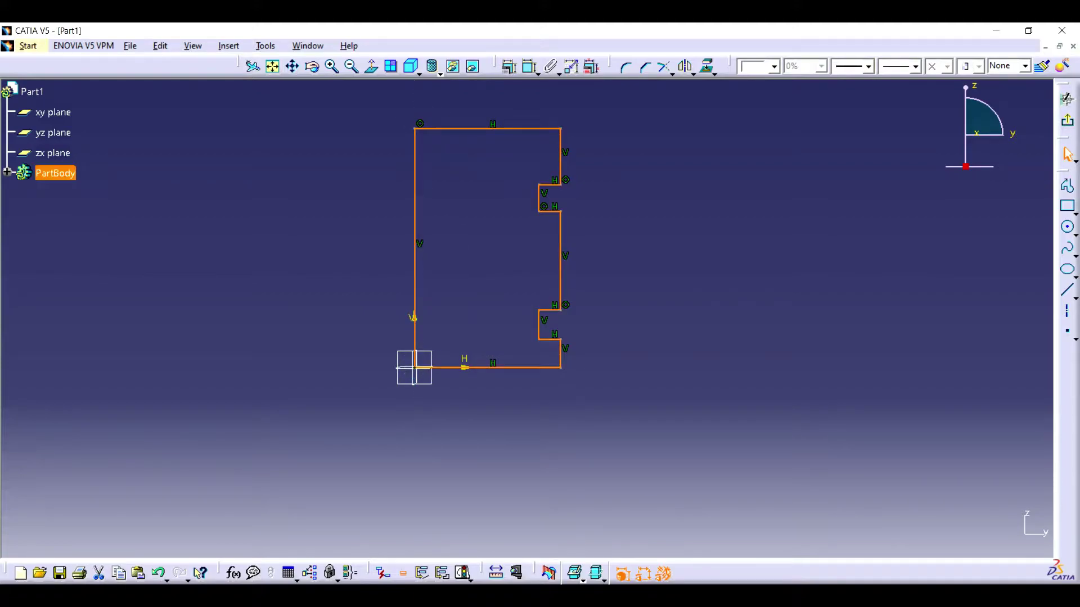
pyautogui.click(529, 66)
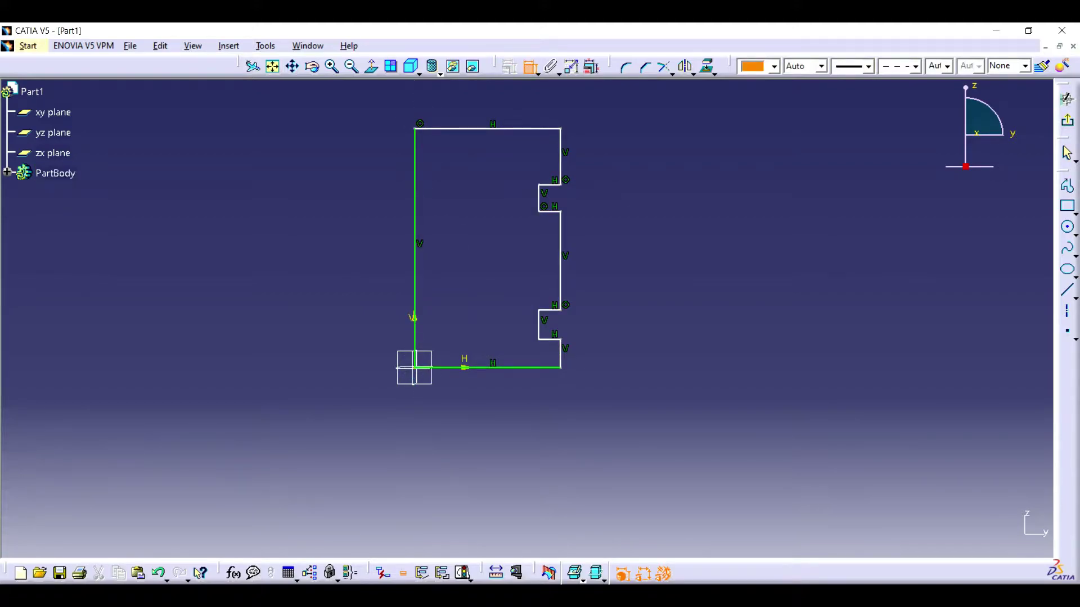
pyautogui.click(495, 368)
pyautogui.click(532, 441)
pyautogui.doubleClick(531, 439)
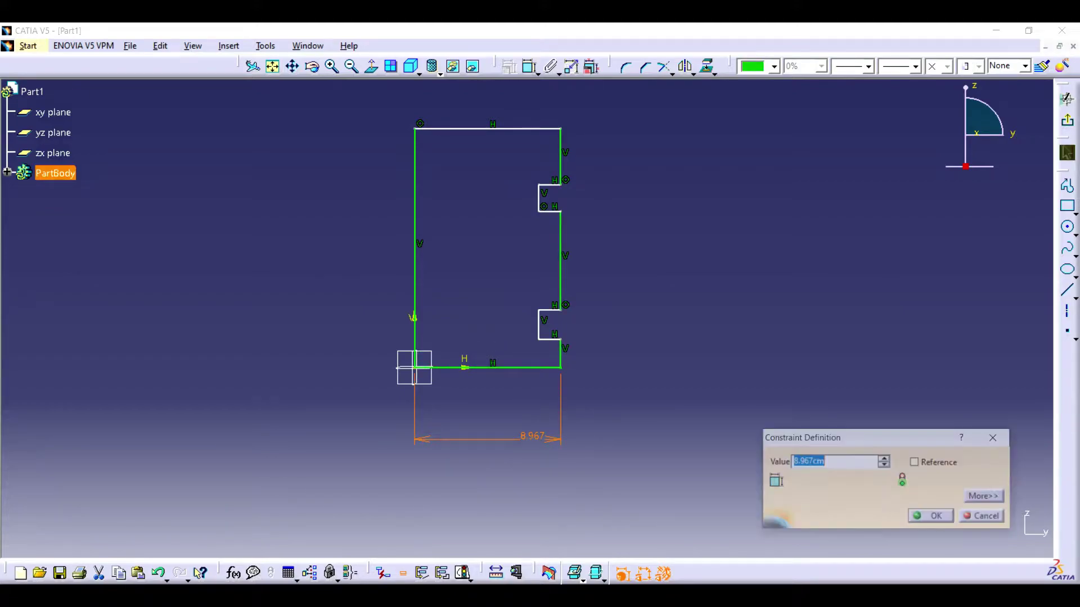
pyautogui.write('1')
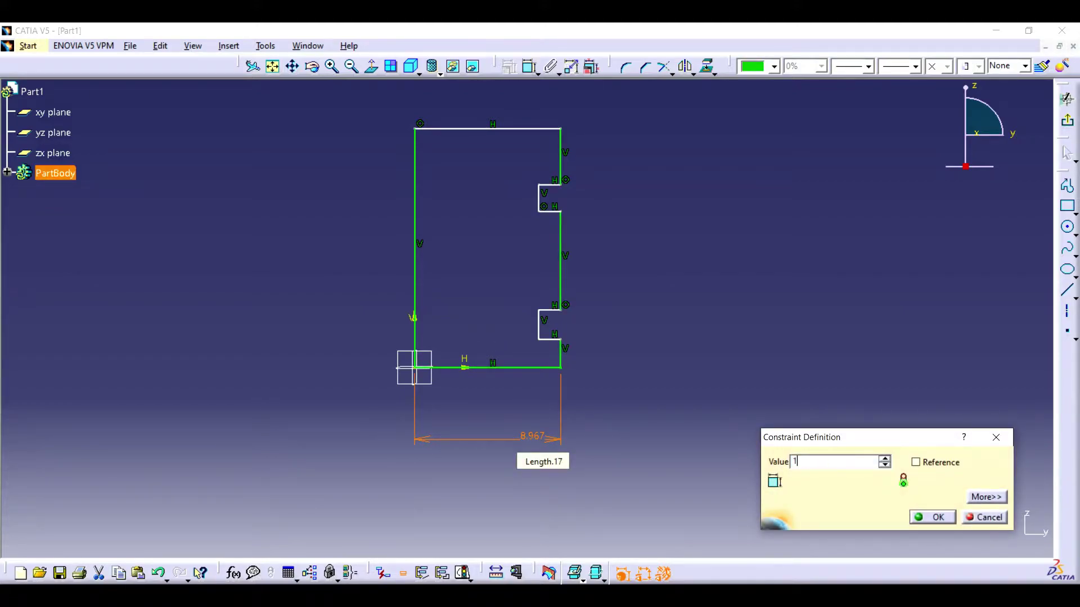
pyautogui.write('2')
pyautogui.press('Return')
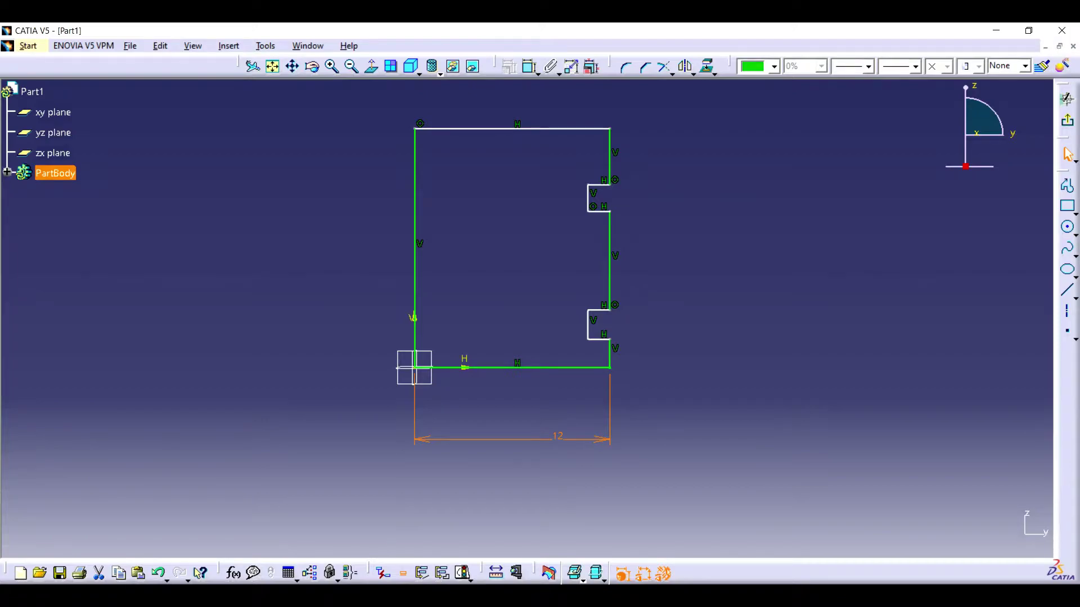
# Step: Dimension the profile's overall height, bottom to top edge, to 12
pyautogui.click(414, 368)
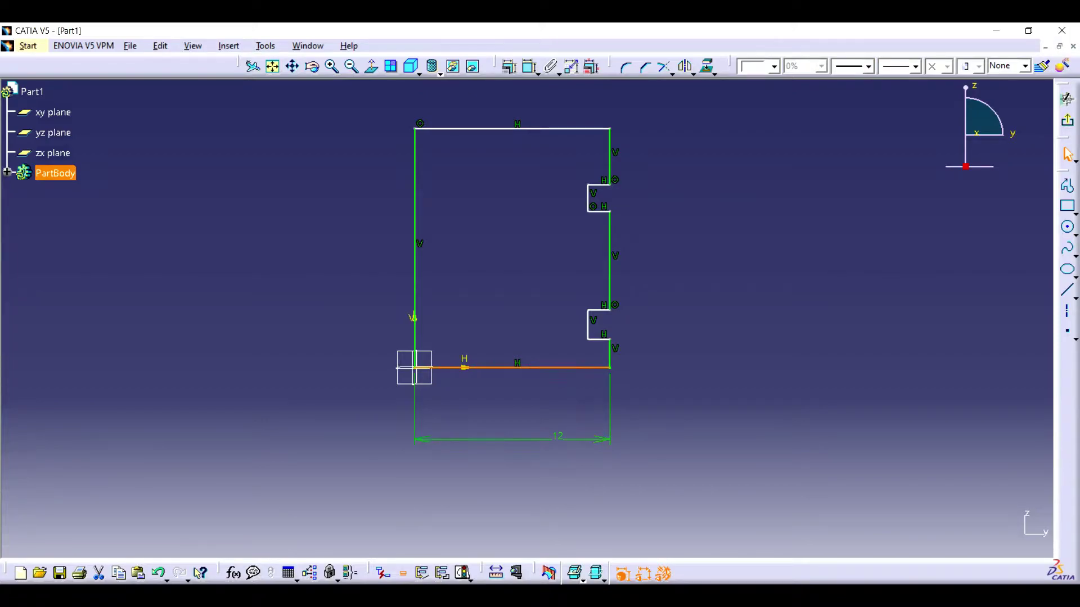
pyautogui.click(533, 129)
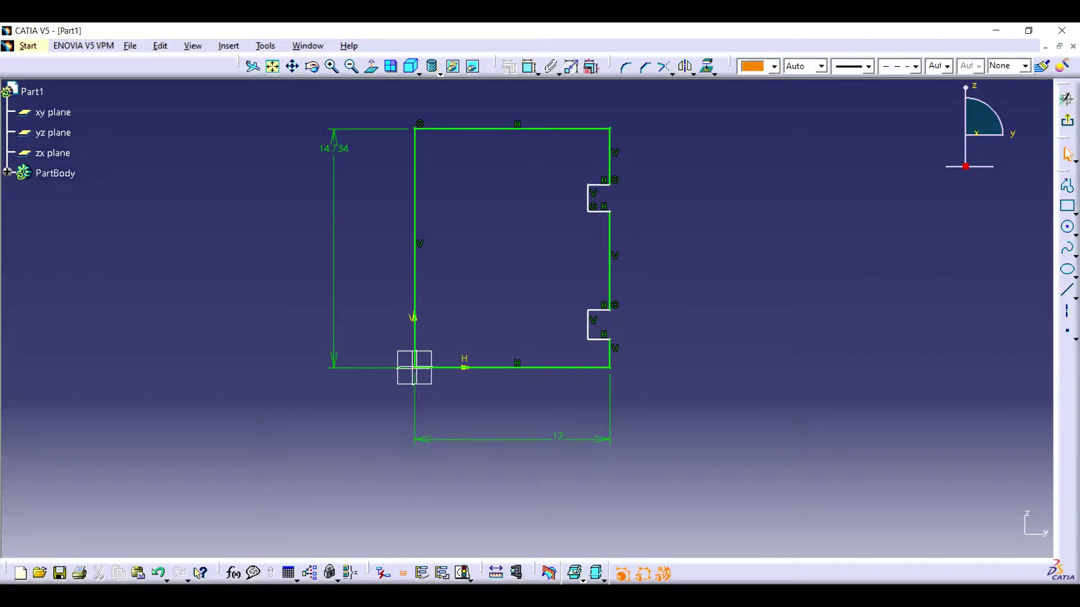
pyautogui.doubleClick(333, 169)
pyautogui.write('1')
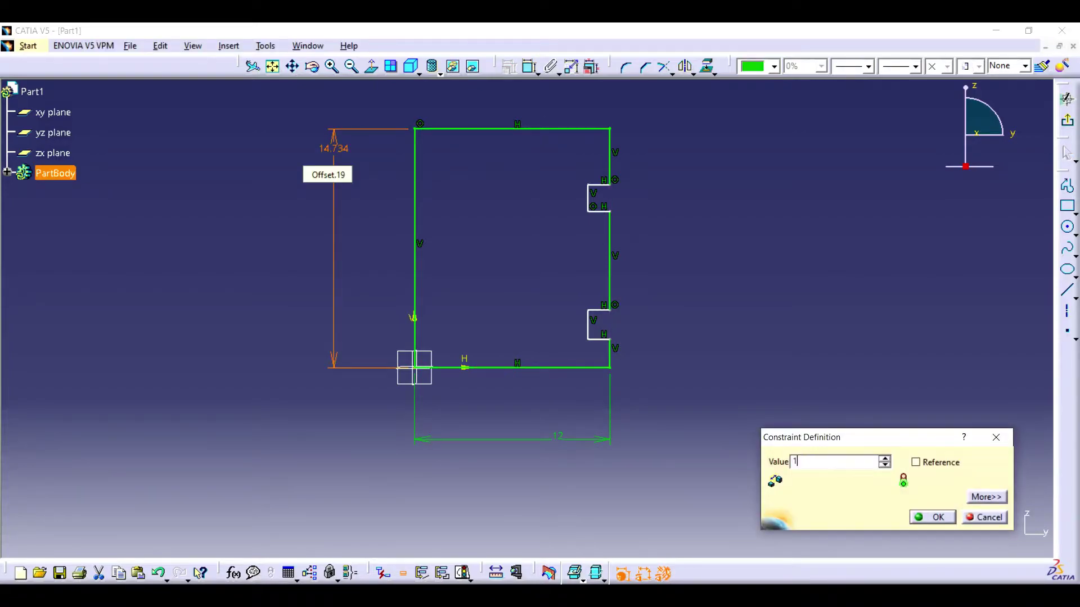
pyautogui.write('2cm')
pyautogui.press('Return')
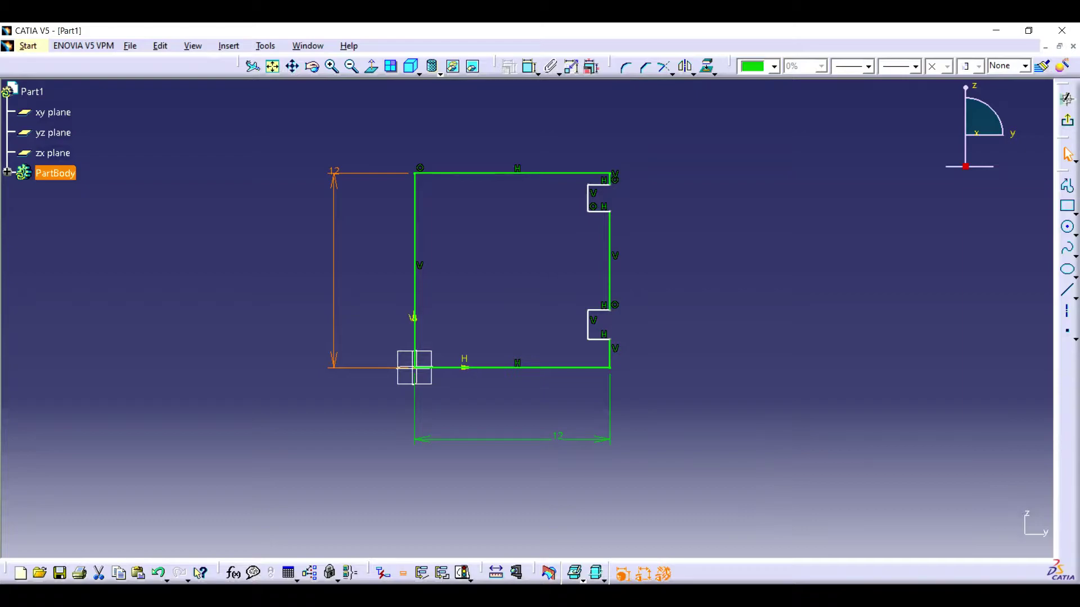
pyautogui.press('Escape')
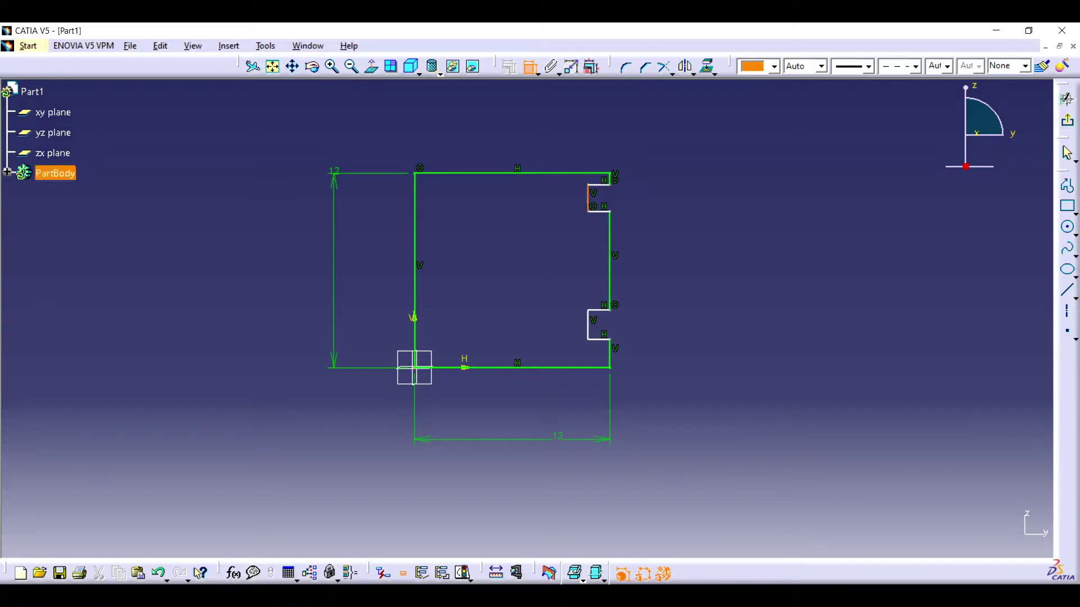
# Step: Dimension the upper and lower notch heights to 2 each
pyautogui.click(588, 197)
pyautogui.click(718, 200)
pyautogui.doubleClick(718, 200)
pyautogui.write('2')
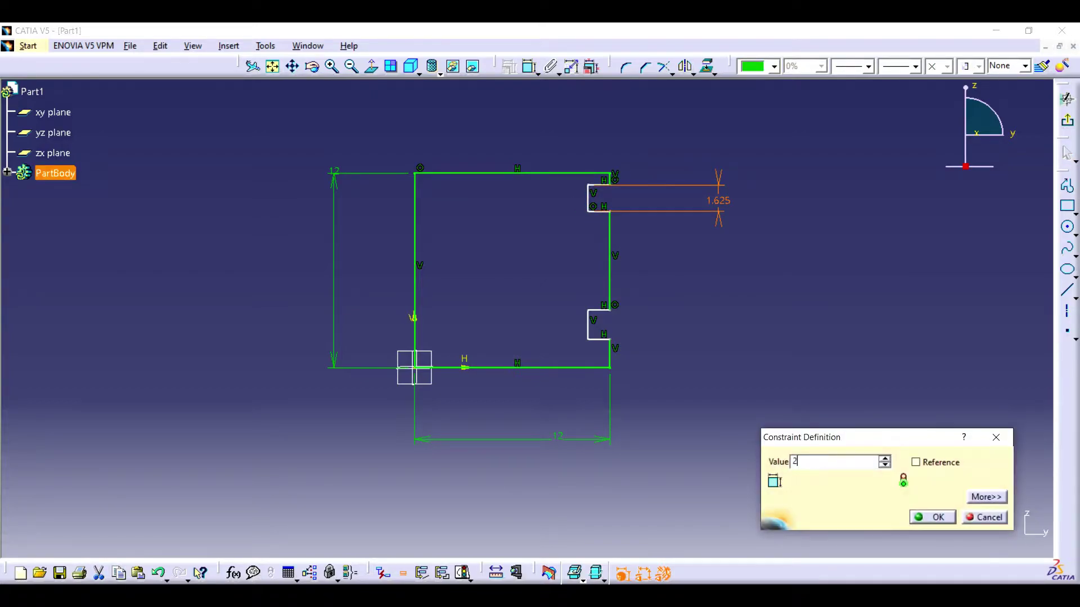
pyautogui.press('Return')
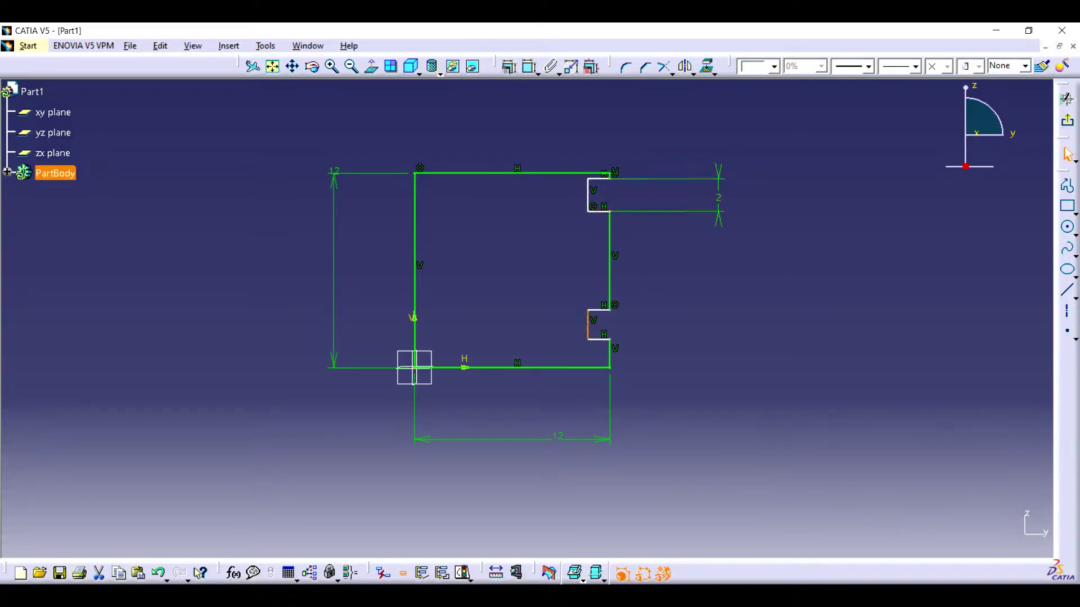
pyautogui.click(529, 66)
pyautogui.click(587, 324)
pyautogui.click(748, 324)
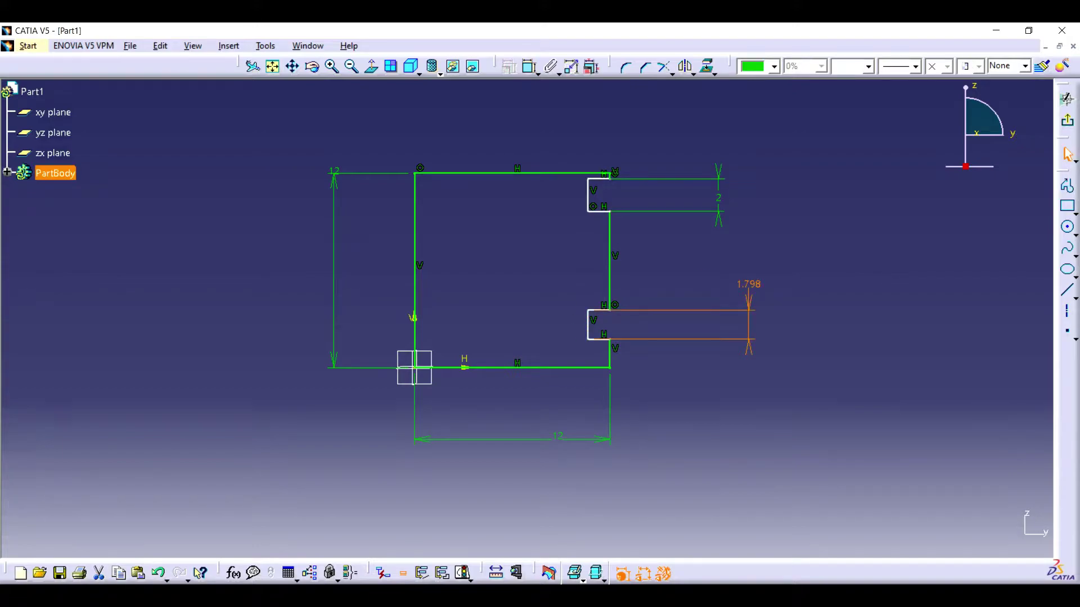
pyautogui.doubleClick(749, 323)
pyautogui.write('2')
pyautogui.press('Return')
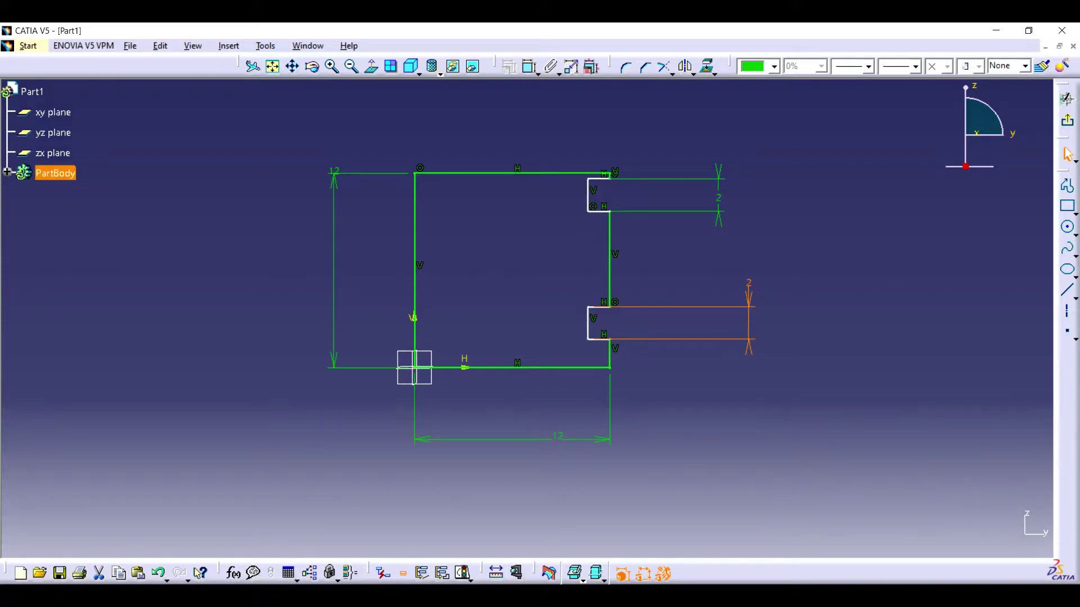
pyautogui.press('Escape')
pyautogui.press('Escape')
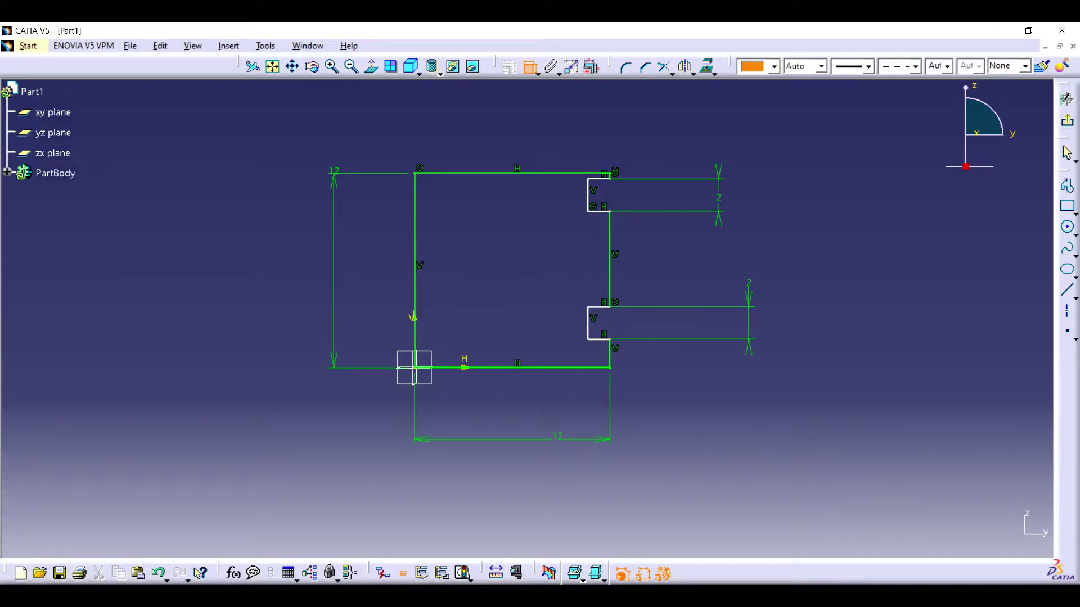
# Step: Set the edge between the notches to 4 and the top right edge to 2
pyautogui.click(530, 66)
pyautogui.click(610, 259)
pyautogui.click(815, 270)
pyautogui.doubleClick(815, 271)
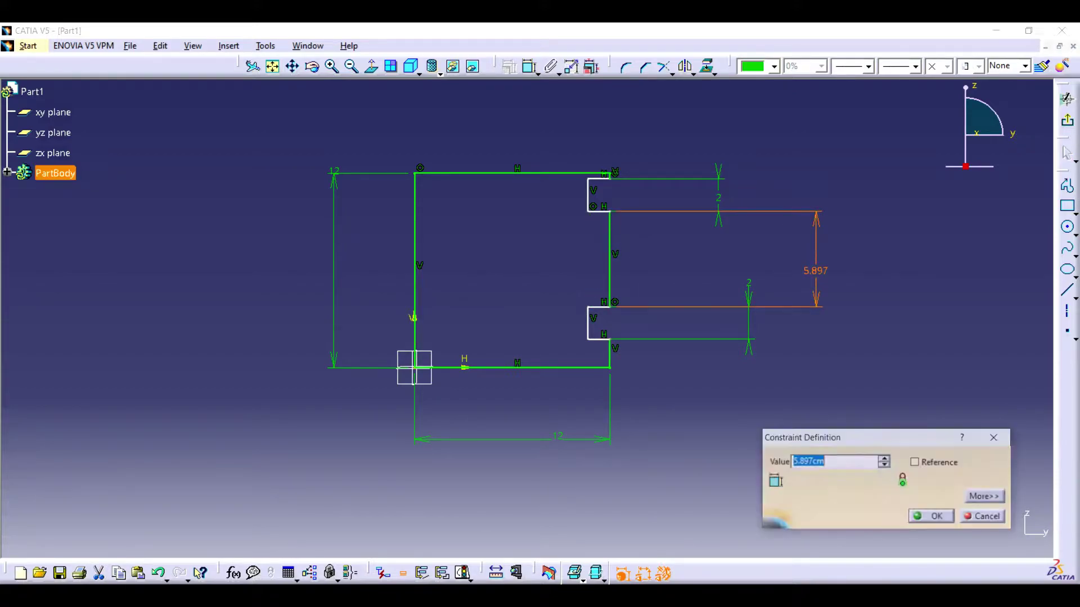
pyautogui.write('4')
pyautogui.press('Return')
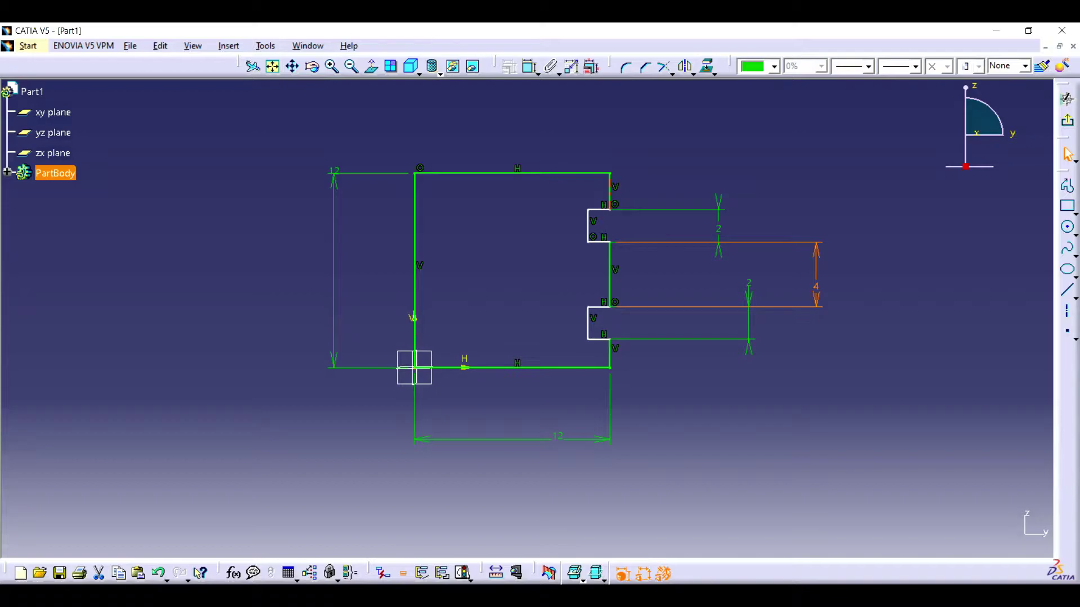
pyautogui.press('Escape')
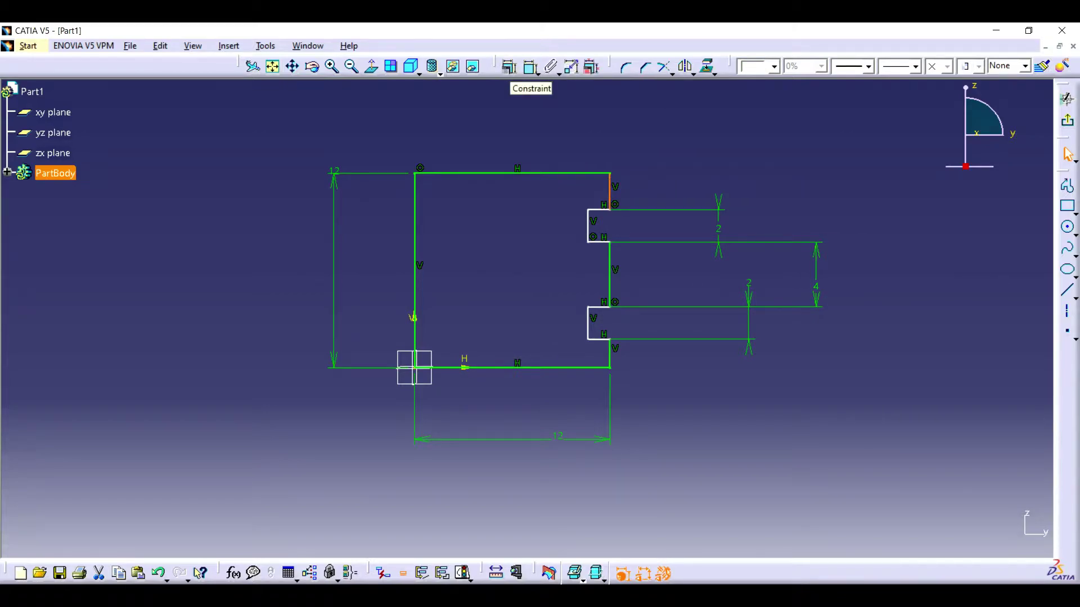
pyautogui.click(530, 67)
pyautogui.click(790, 168)
pyautogui.doubleClick(790, 168)
pyautogui.write('2')
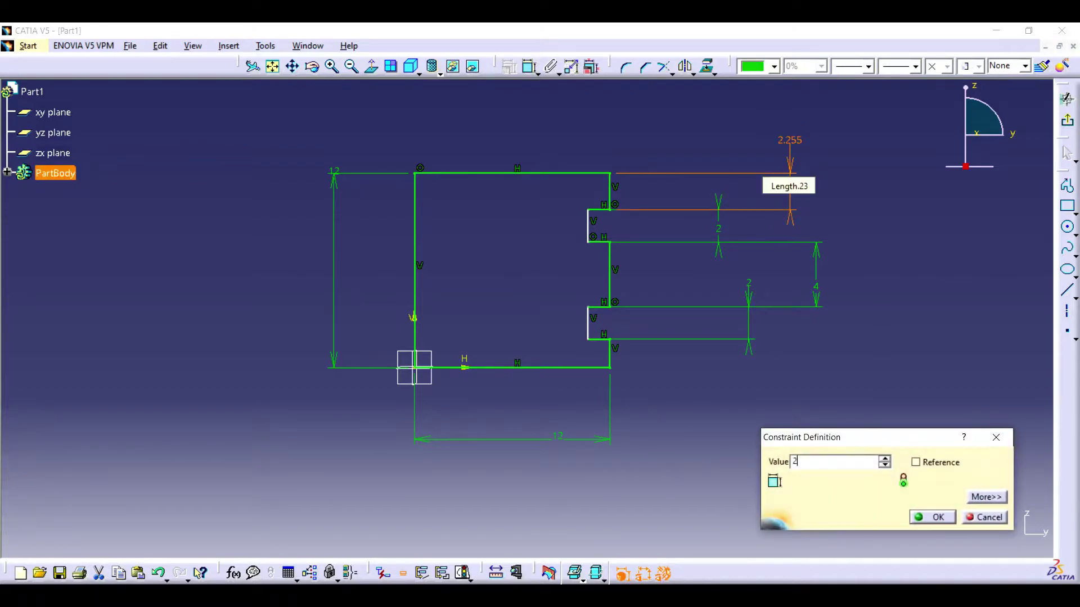
pyautogui.press('Return')
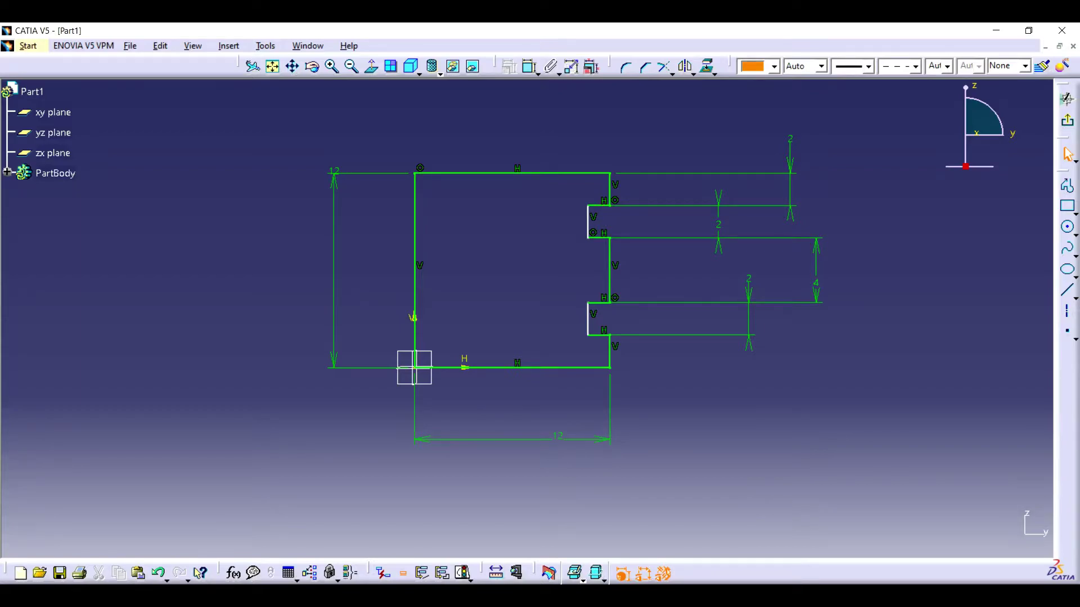
# Step: Dimension the notches' inner edge 10.5 from the profile's left edge
pyautogui.click(529, 66)
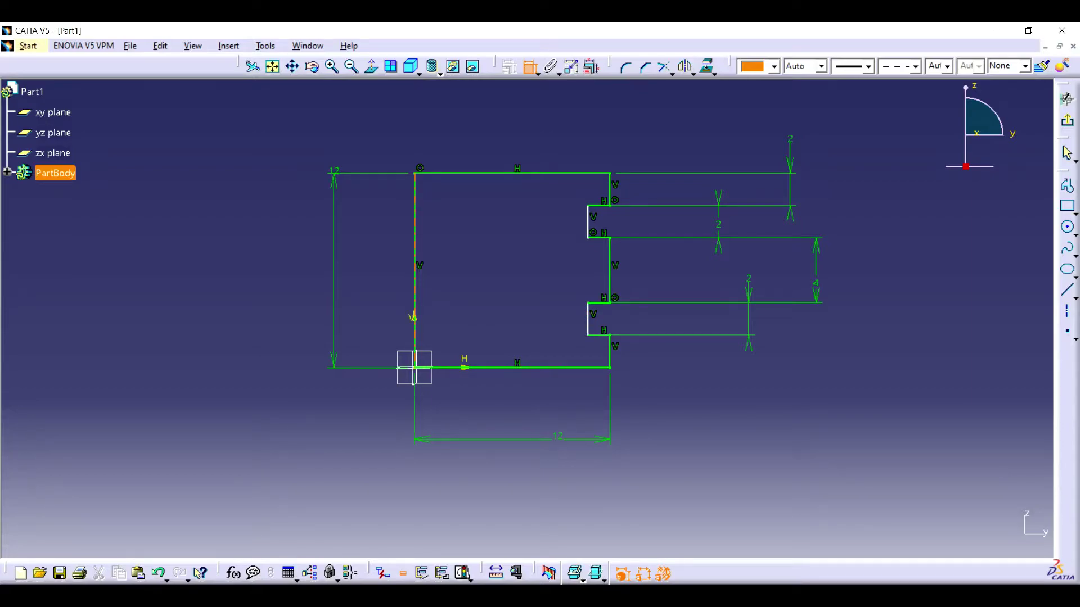
pyautogui.click(414, 318)
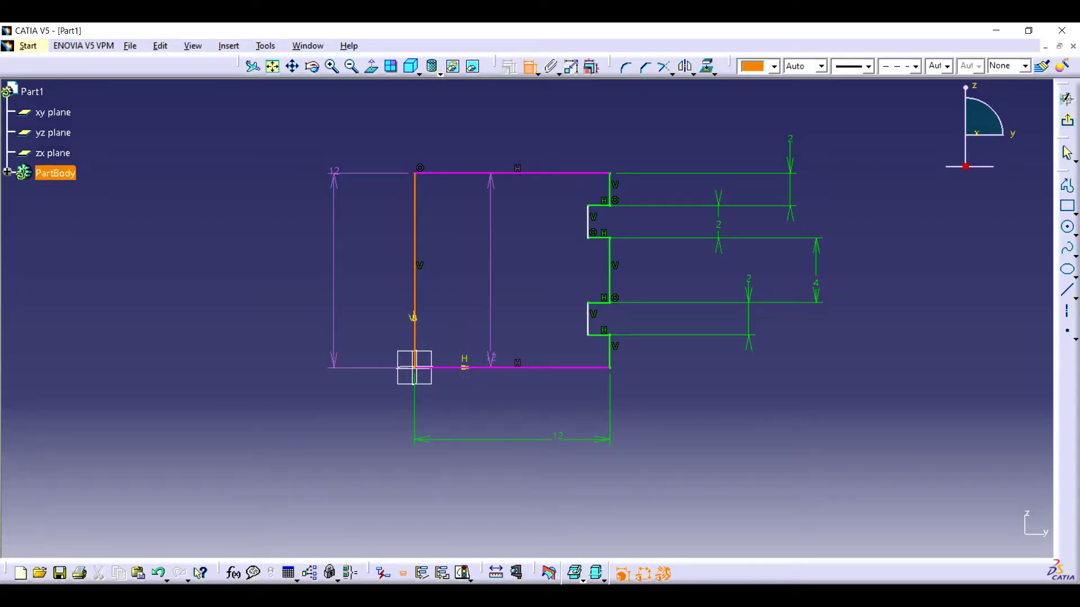
pyautogui.hotkey('ctrl', 'z')
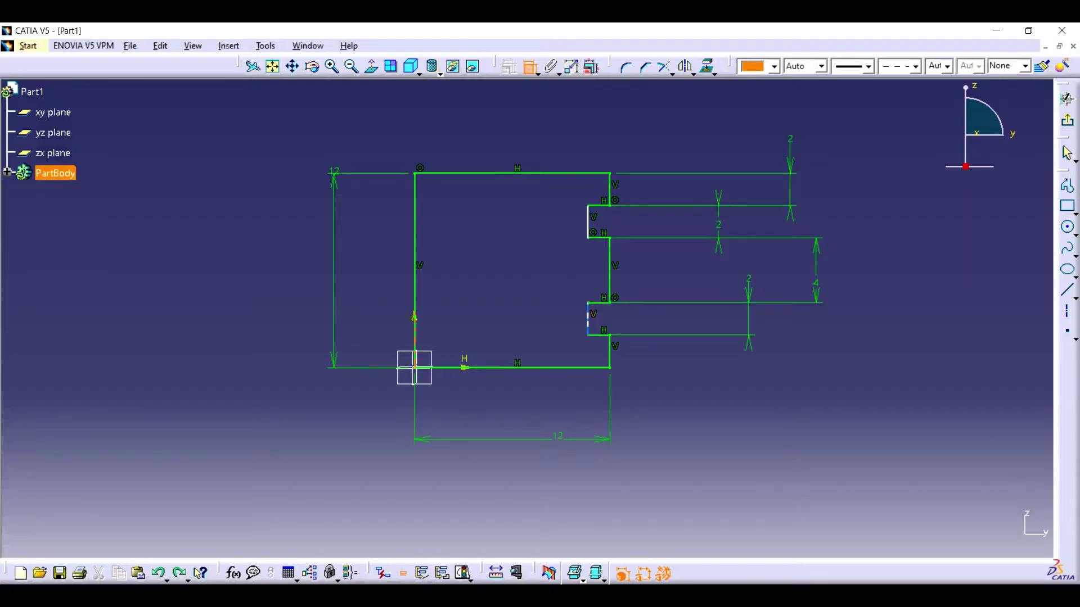
pyautogui.hotkey('ctrl', 'y')
pyautogui.click(415, 368)
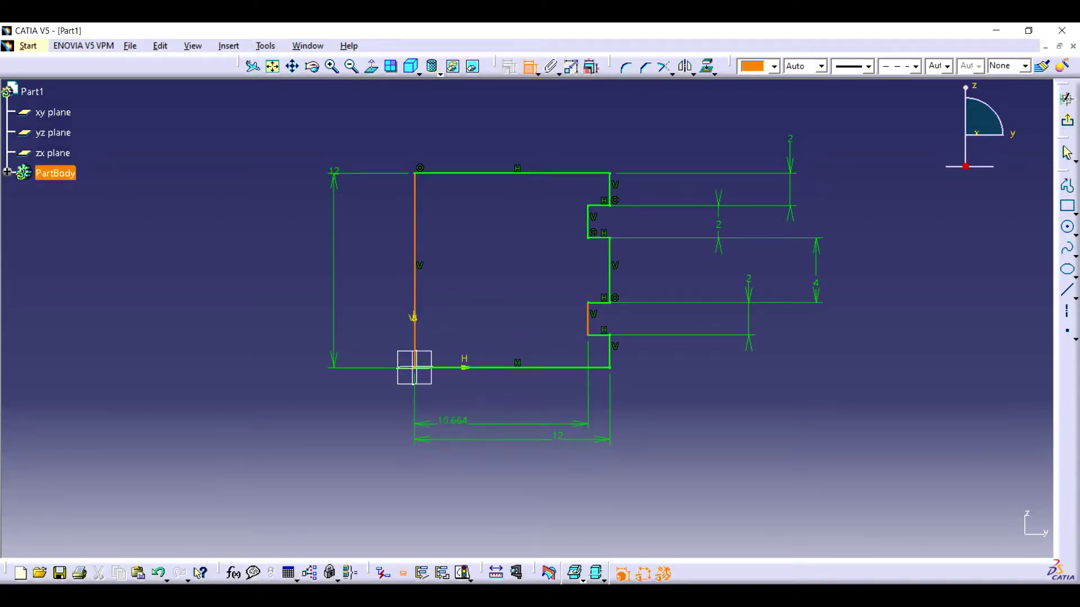
pyautogui.doubleClick(415, 367)
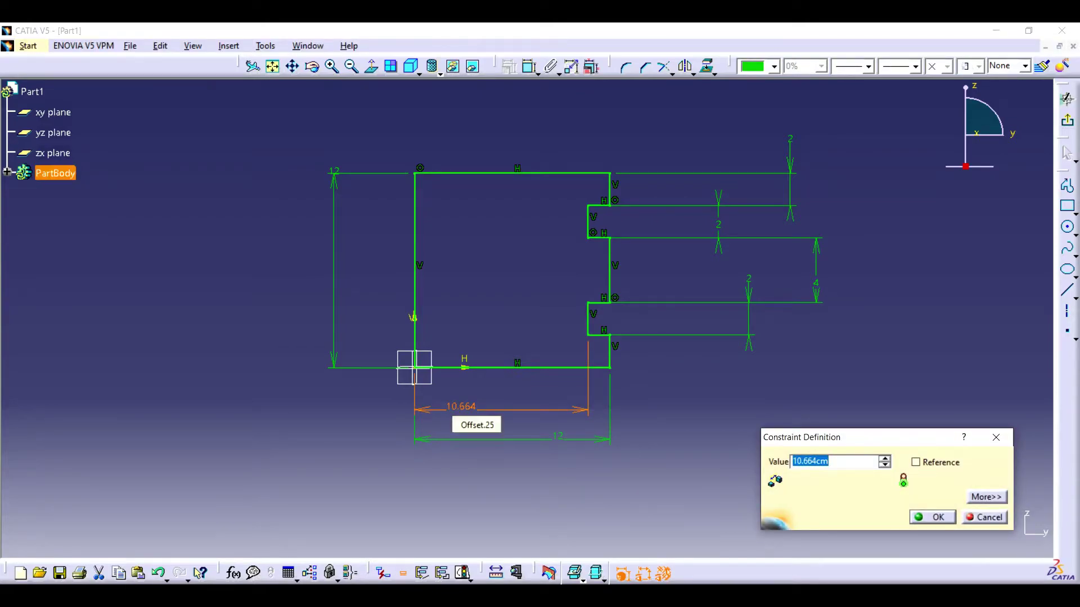
pyautogui.write('10.5')
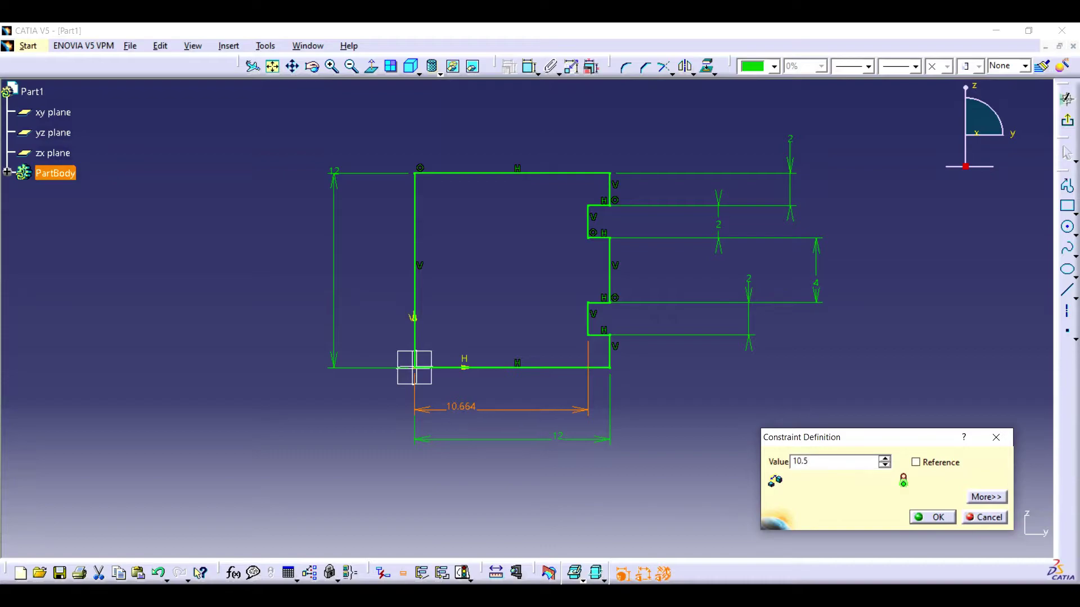
pyautogui.press('Return')
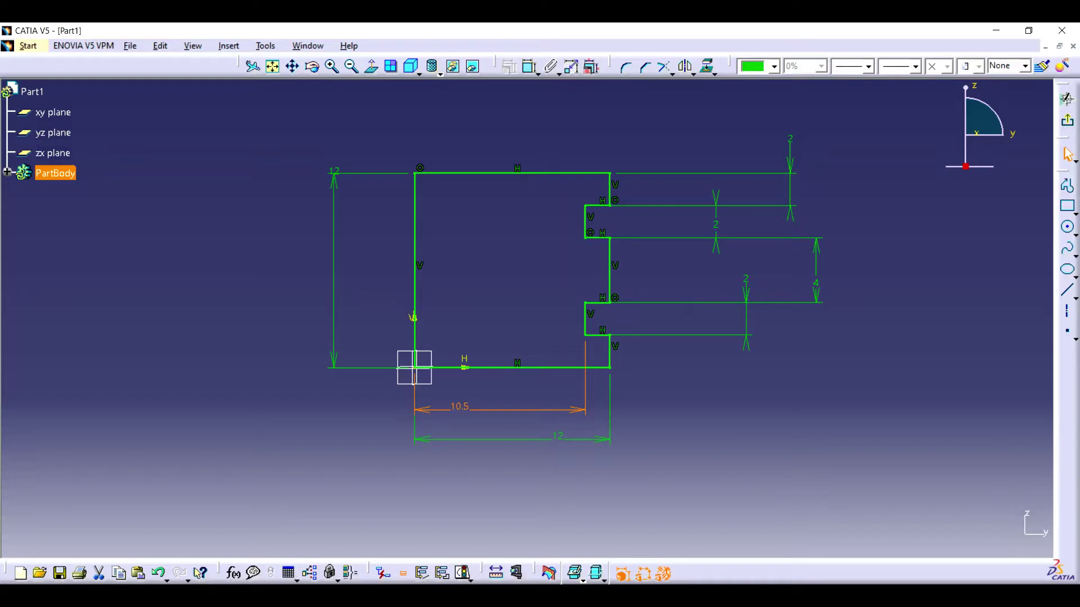
# Step: Revolve the profile 360° into a grooved solid shaft and select its top face
pyautogui.click(1066, 99)
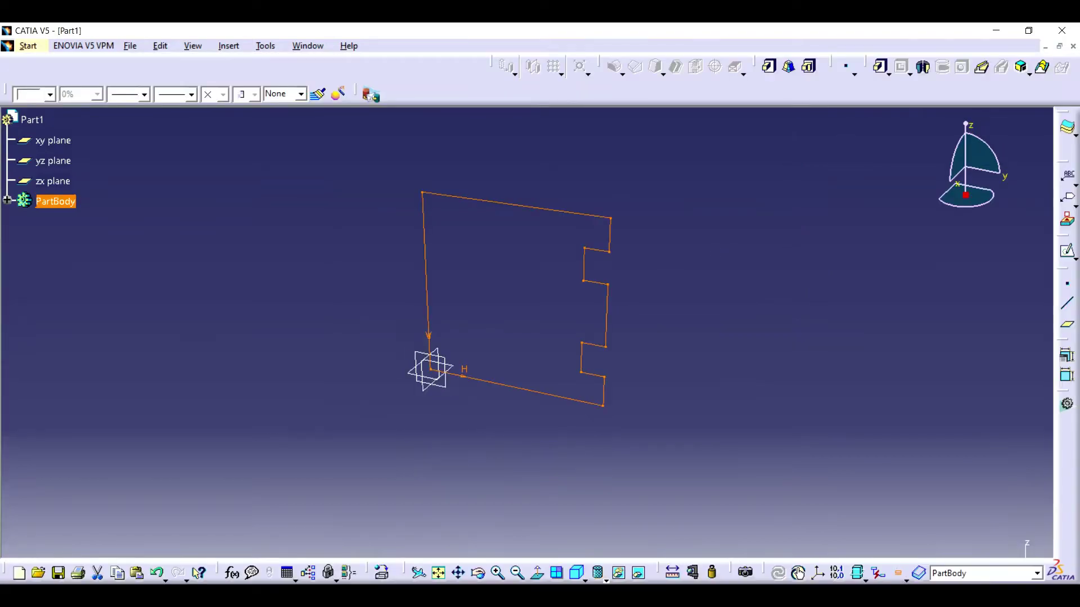
pyautogui.click(923, 68)
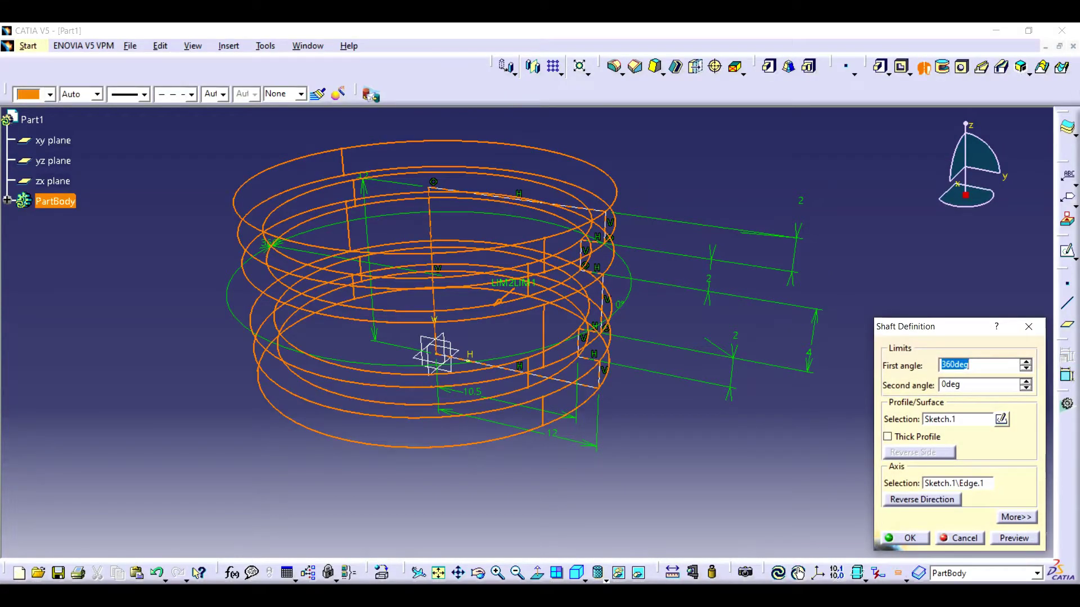
pyautogui.press('Return')
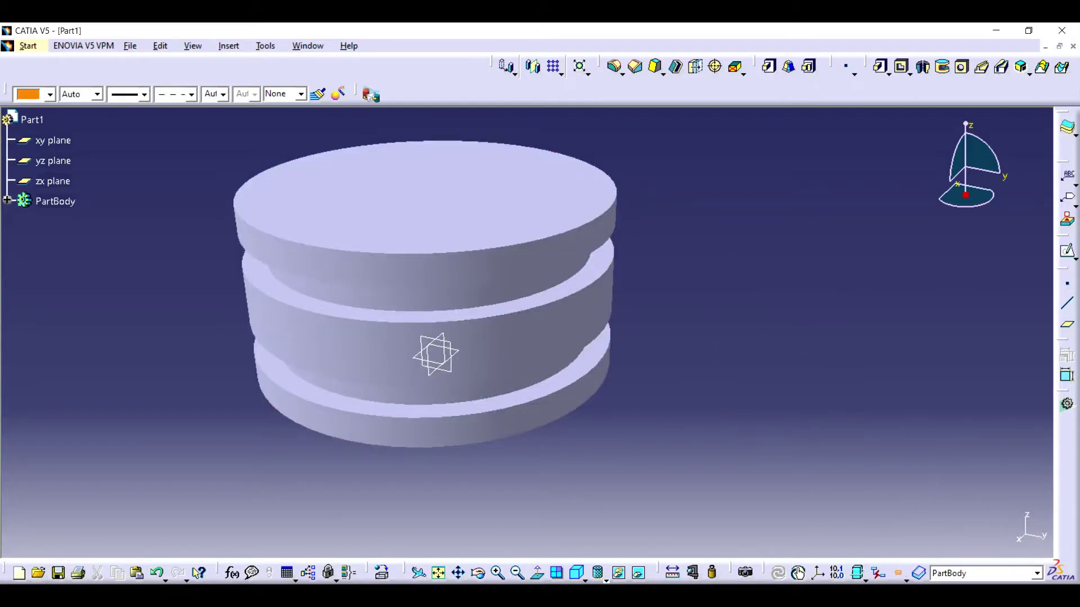
pyautogui.click(478, 573)
pyautogui.moveTo(656, 301); pyautogui.dragTo(644, 392)
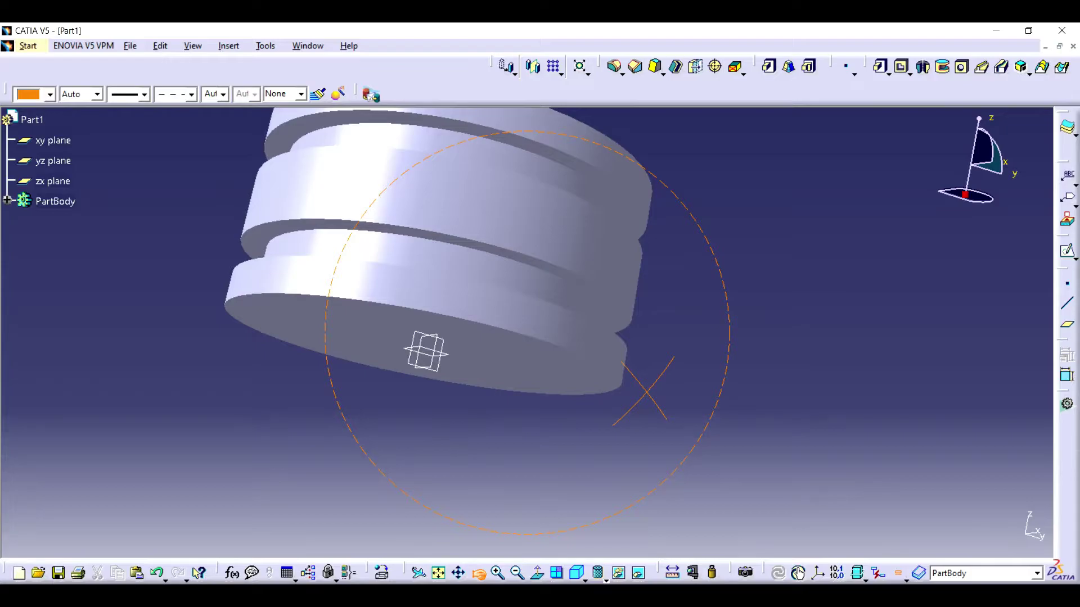
pyautogui.moveTo(644, 392); pyautogui.dragTo(658, 301)
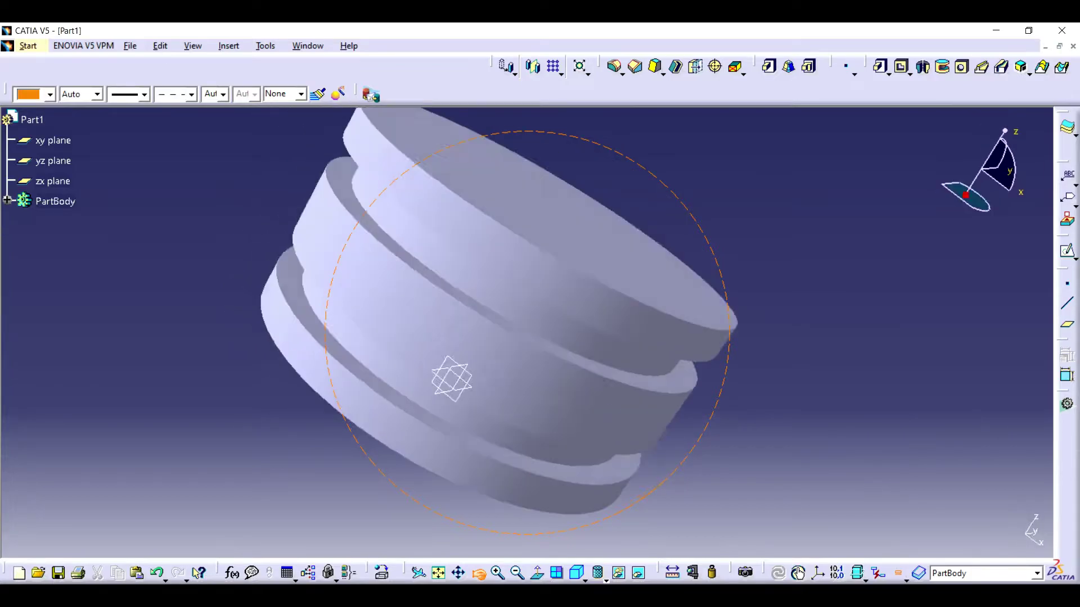
pyautogui.click(602, 192)
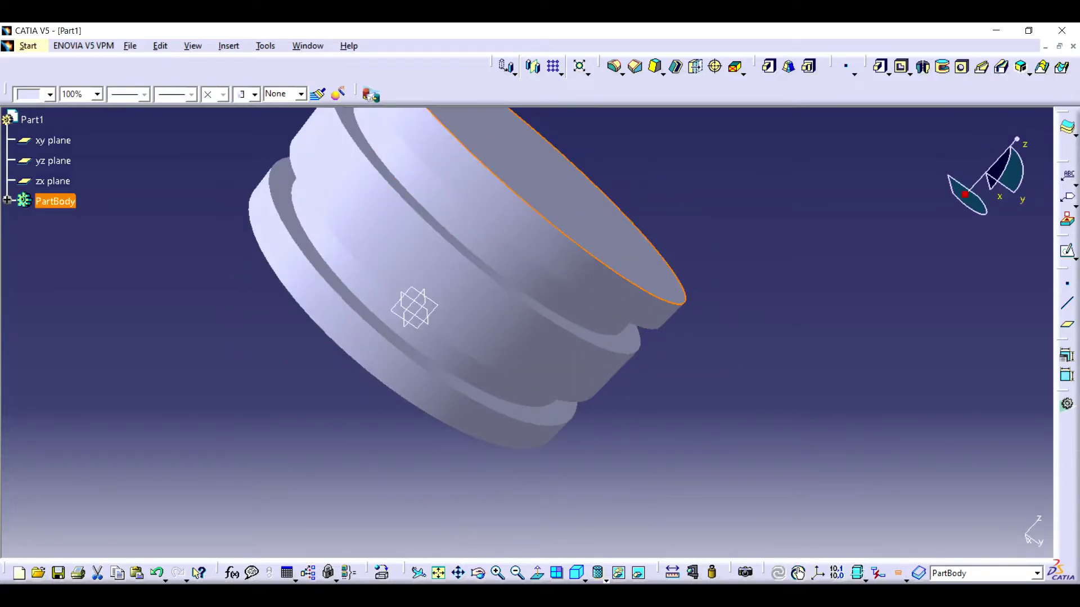
# Step: On the top face, sketch a circle centred on the origin with diameter 10
pyautogui.click(1068, 252)
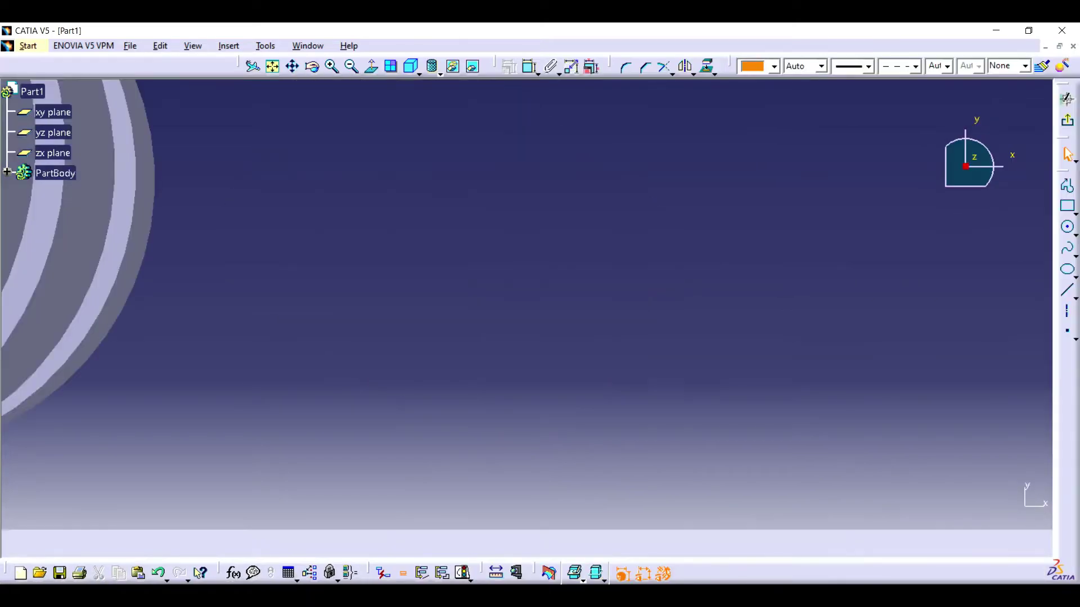
pyautogui.click(272, 66)
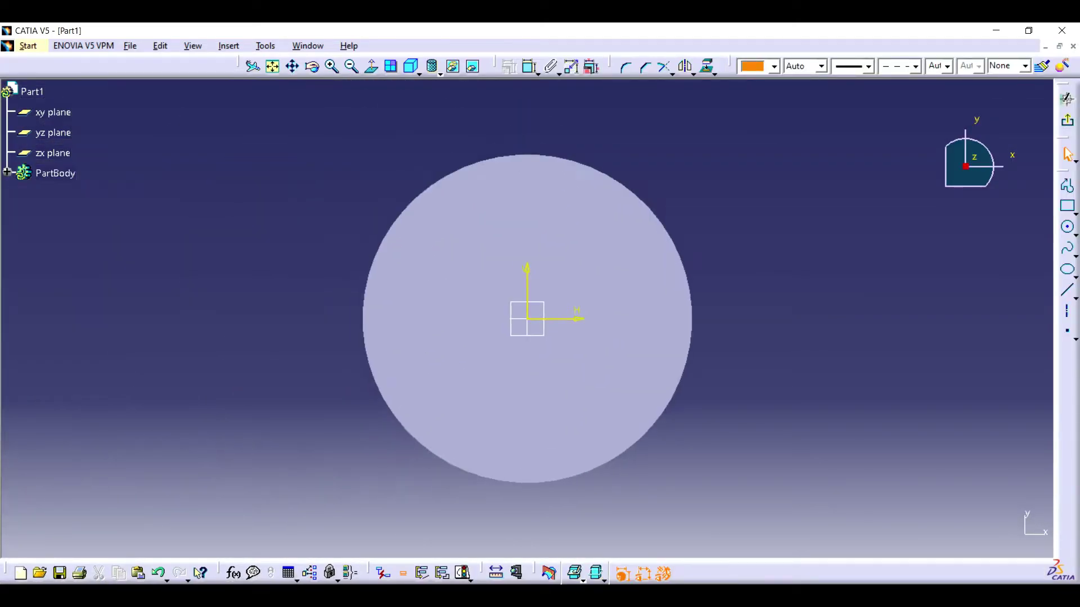
pyautogui.click(1068, 228)
pyautogui.click(527, 319)
pyautogui.click(564, 237)
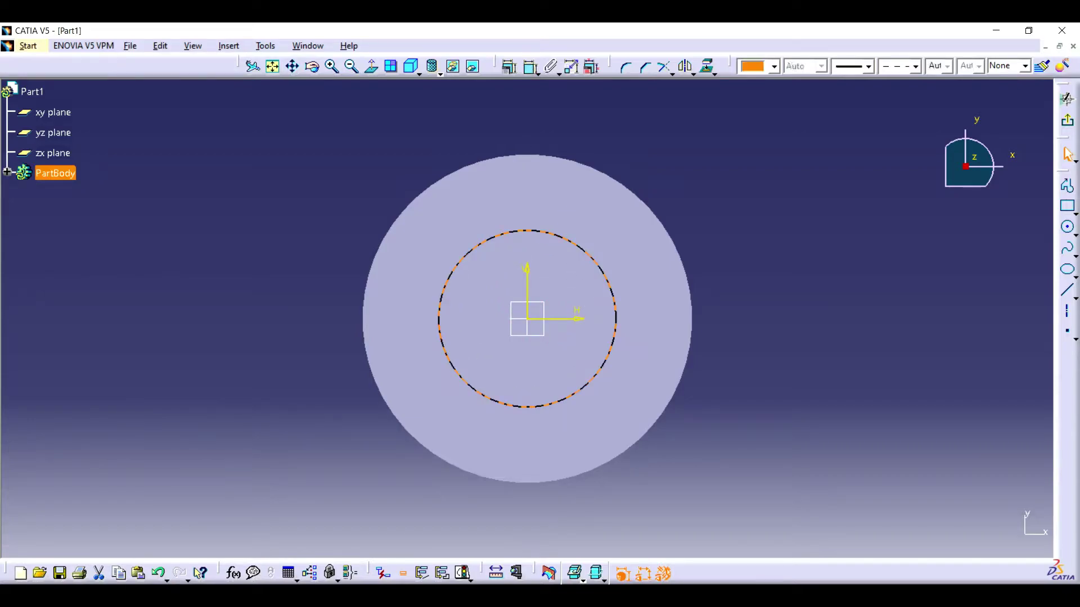
pyautogui.doubleClick(825, 191)
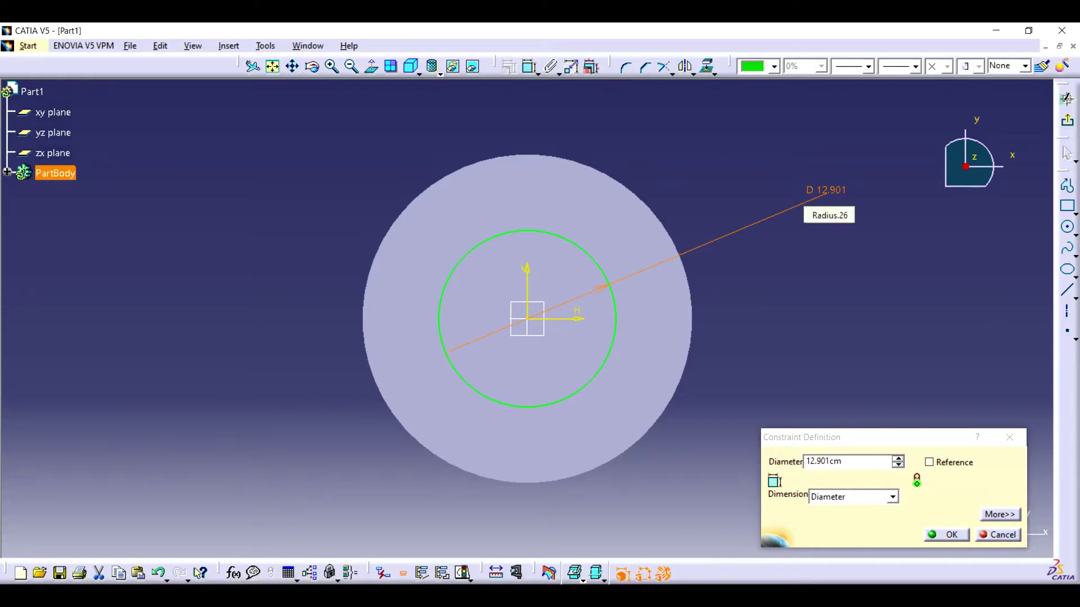
pyautogui.press('Return')
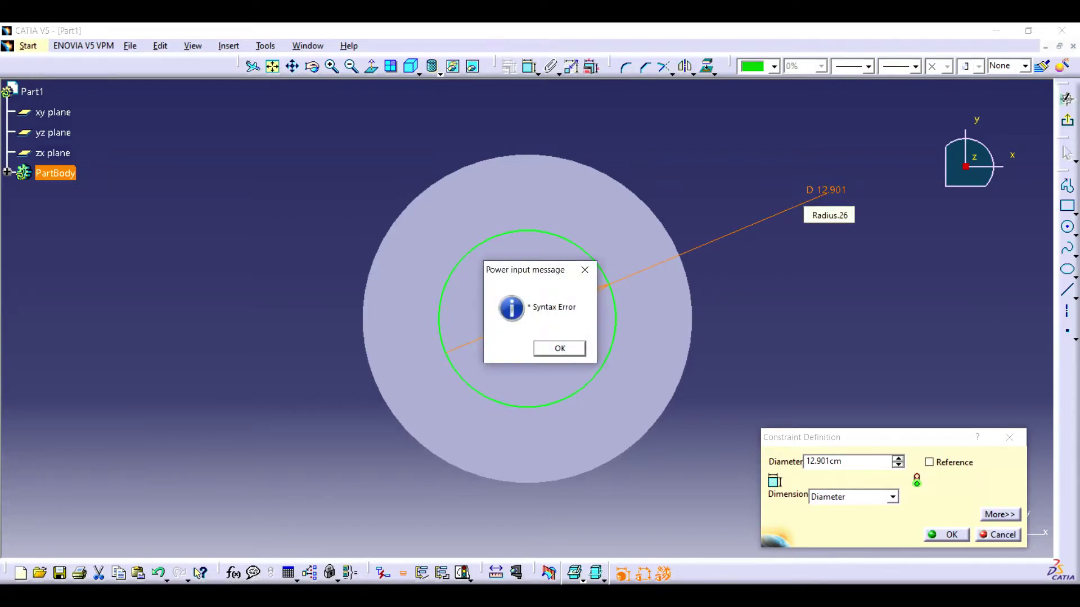
pyautogui.press('Return')
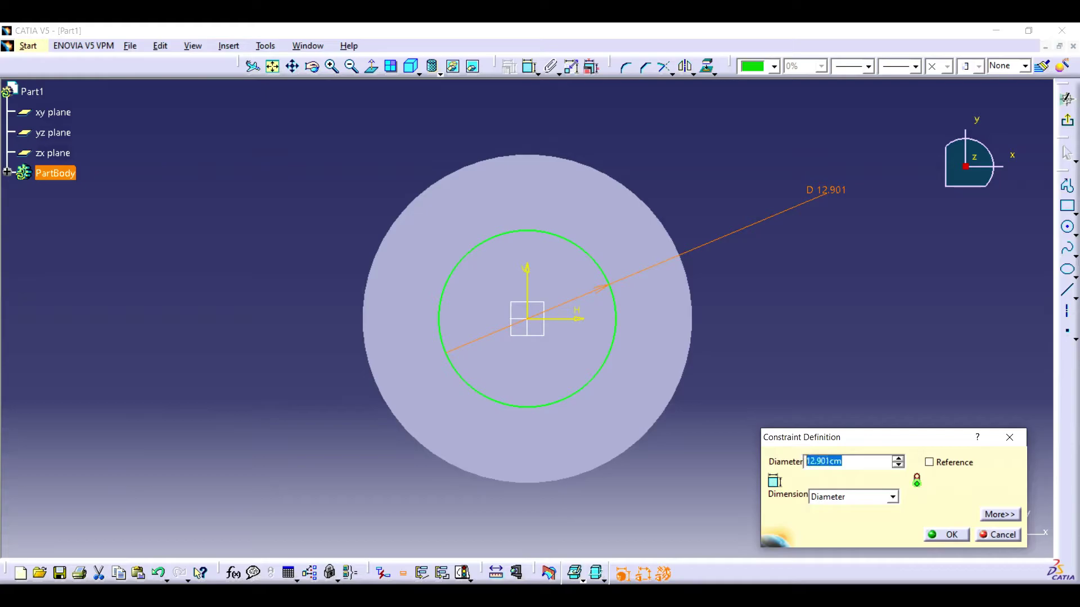
pyautogui.write('10')
pyautogui.press('Return')
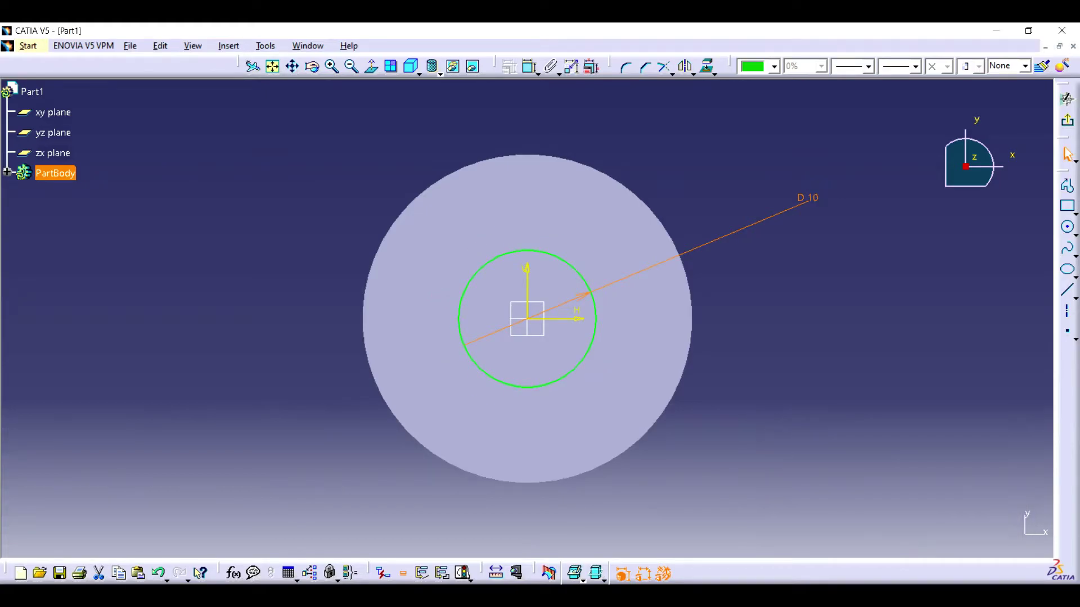
# Step: Pocket the 10-diameter circle into the top face
pyautogui.click(1068, 122)
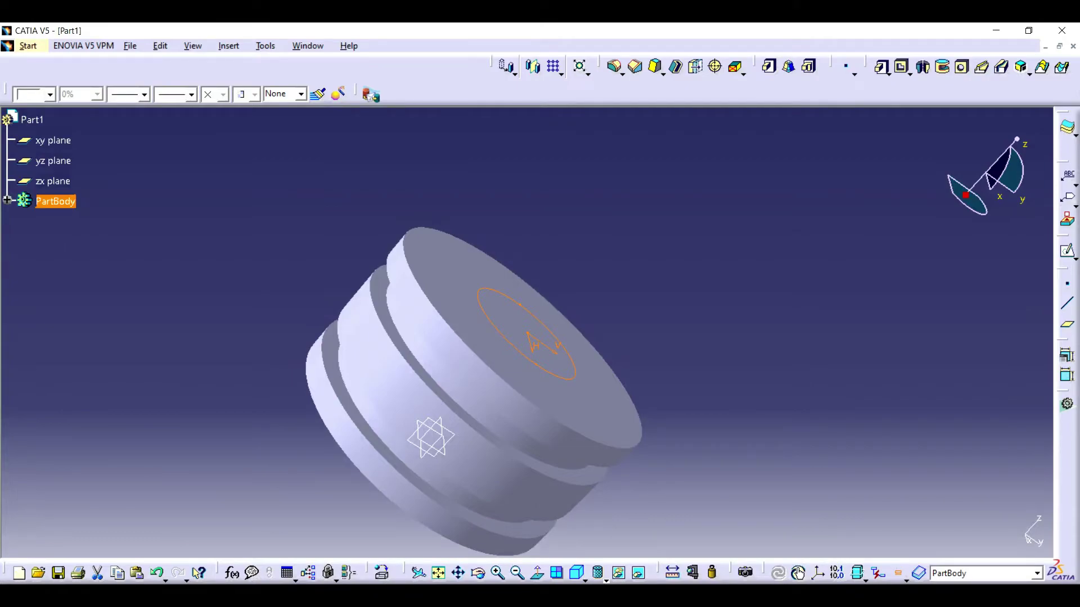
pyautogui.click(907, 73)
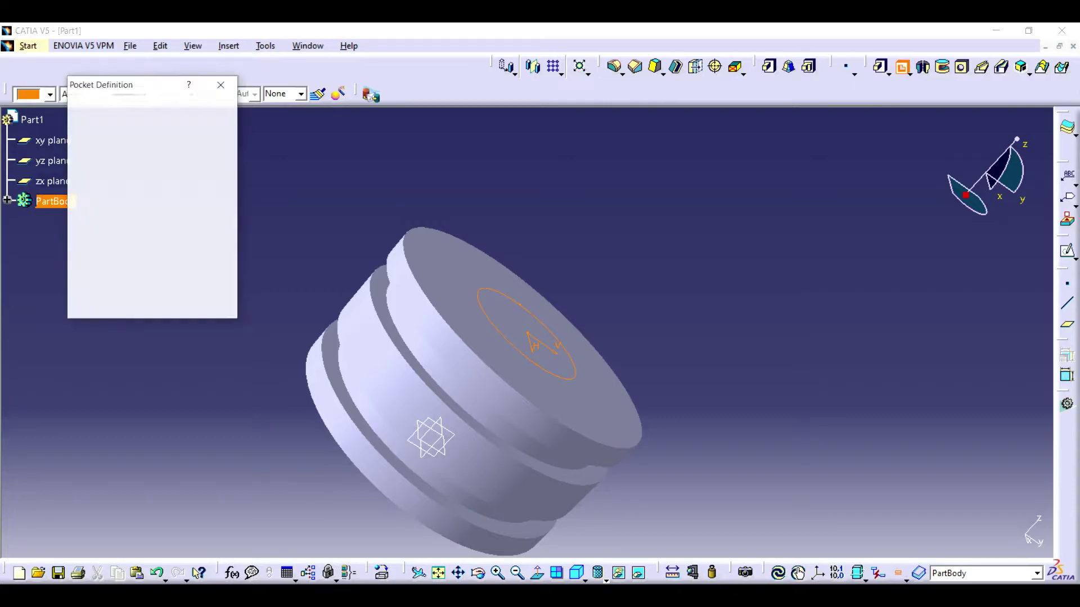
pyautogui.press('Return')
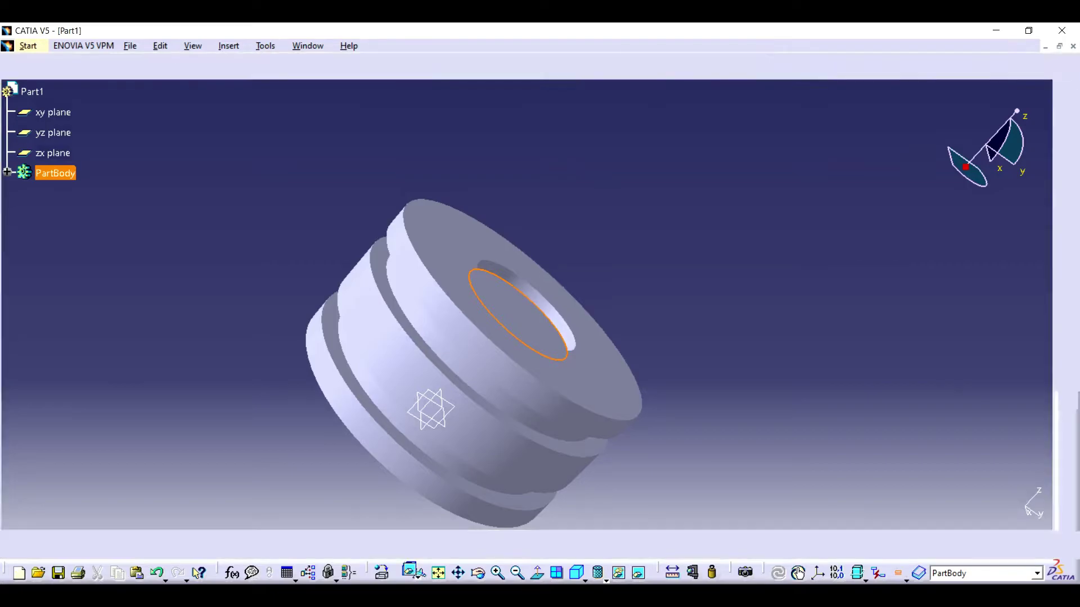
# Step: Sketch a second circle of diameter 6 centred on the top face's origin
pyautogui.click(1068, 252)
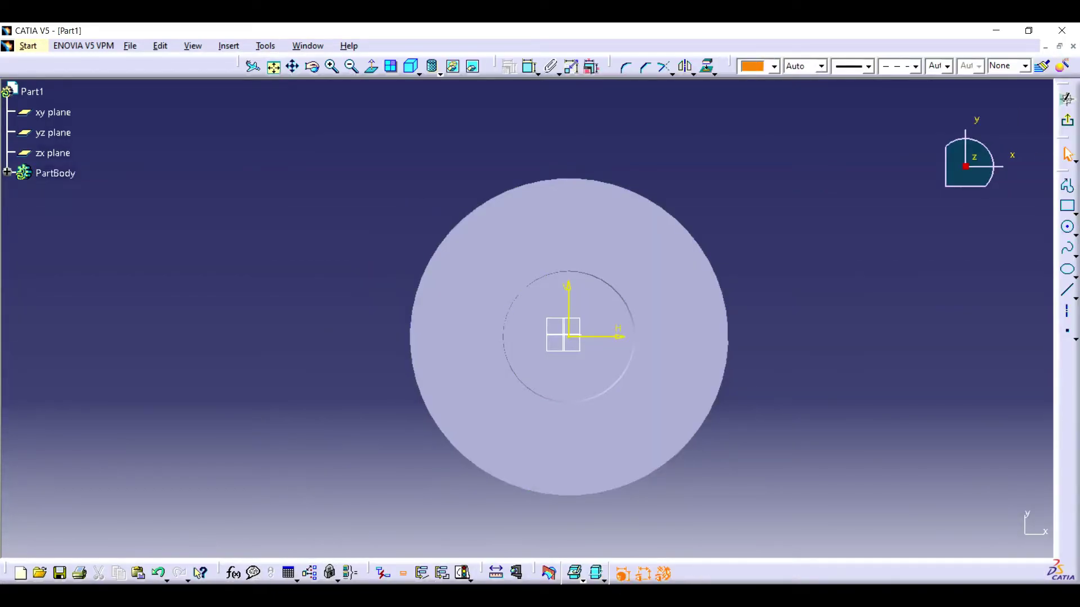
pyautogui.click(1067, 227)
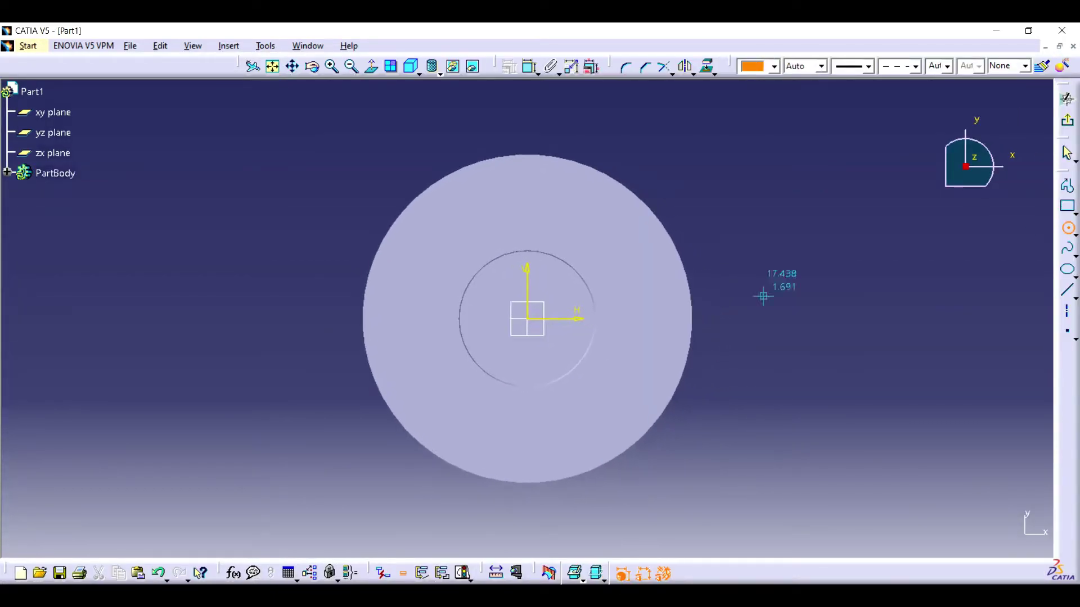
pyautogui.click(527, 319)
pyautogui.click(559, 297)
pyautogui.click(529, 67)
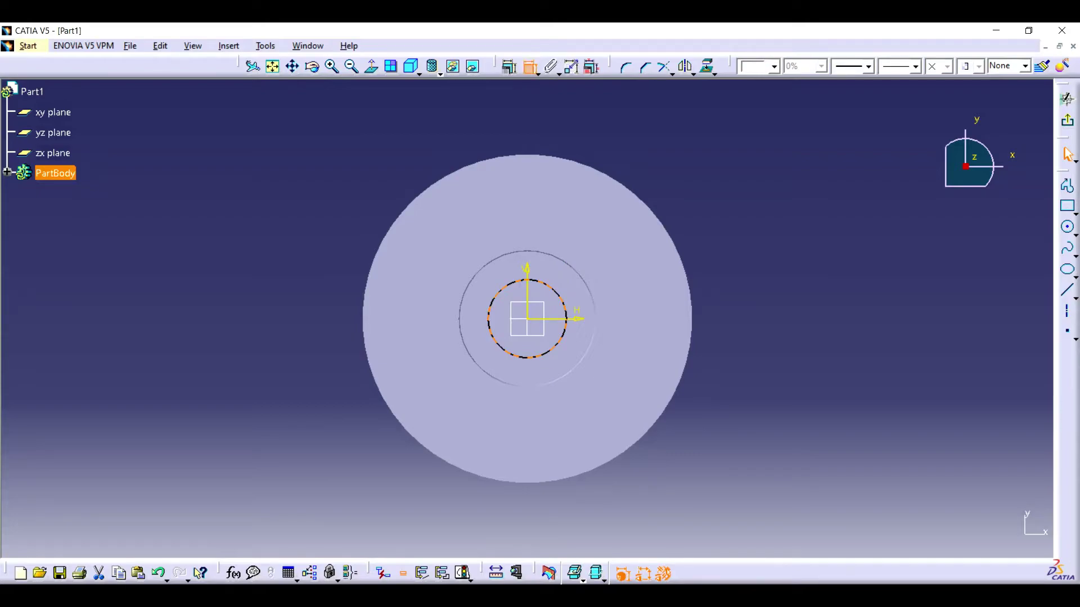
pyautogui.doubleClick(792, 222)
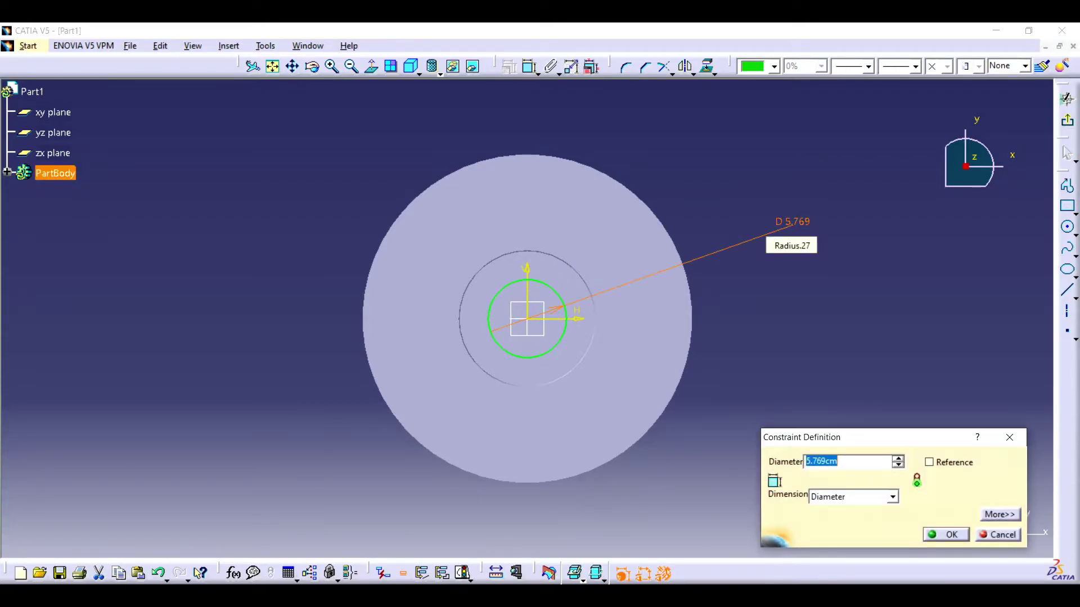
pyautogui.write('6')
pyautogui.press('Return')
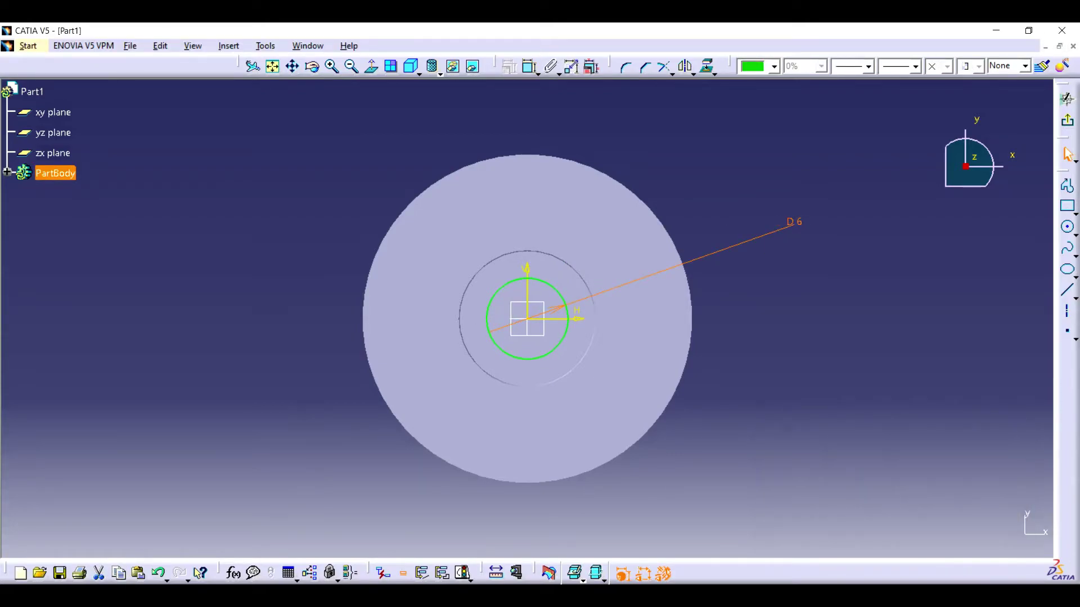
# Step: Pocket the 6-diameter circle Up to last in reversed direction, then orbit to inspect the hole
pyautogui.click(1067, 99)
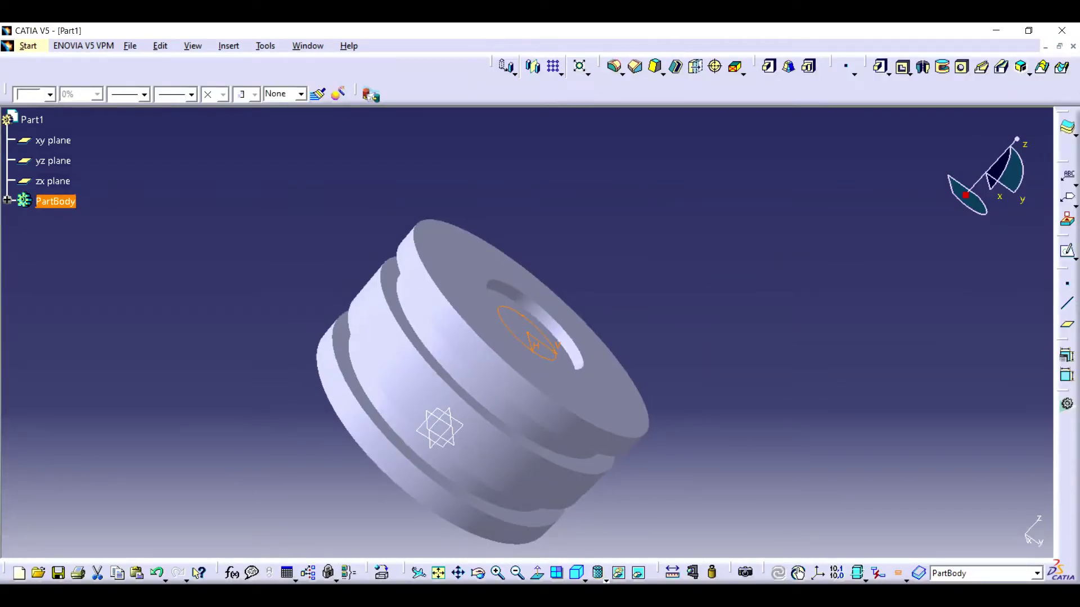
pyautogui.click(903, 66)
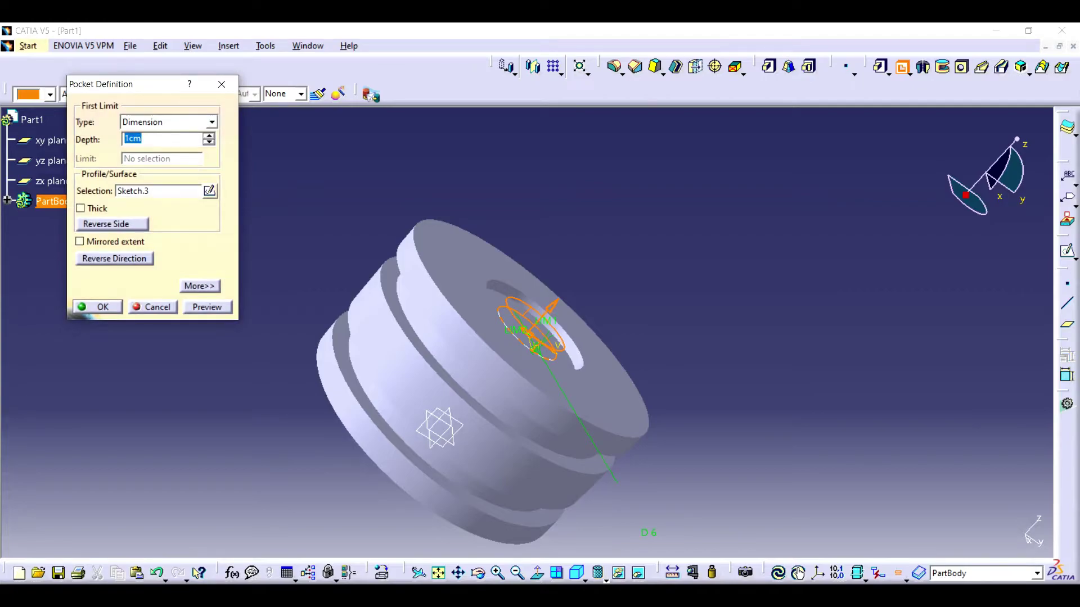
pyautogui.click(211, 122)
pyautogui.click(146, 152)
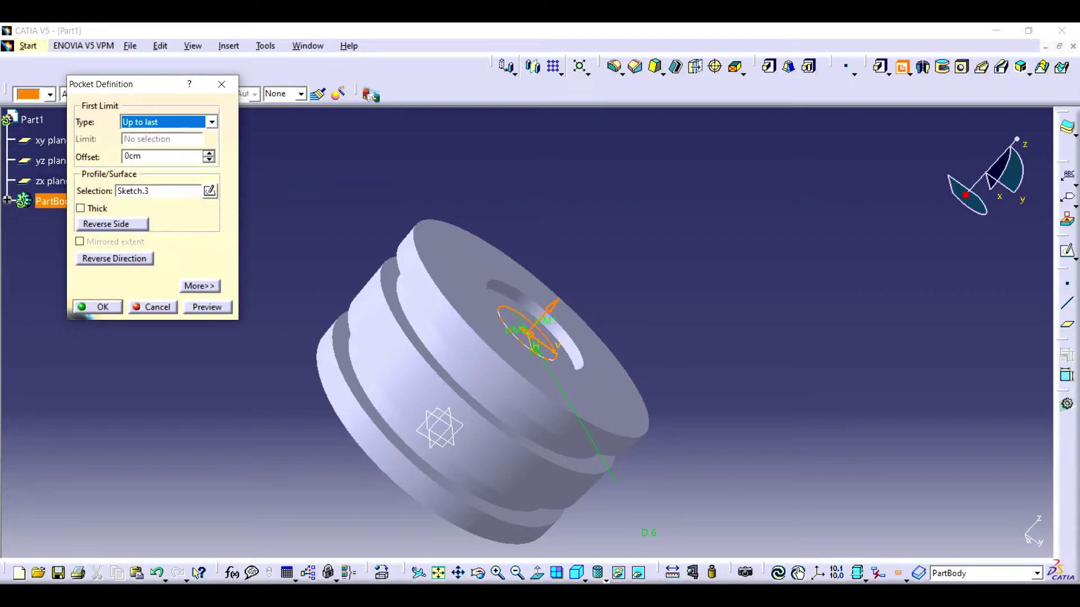
pyautogui.click(114, 258)
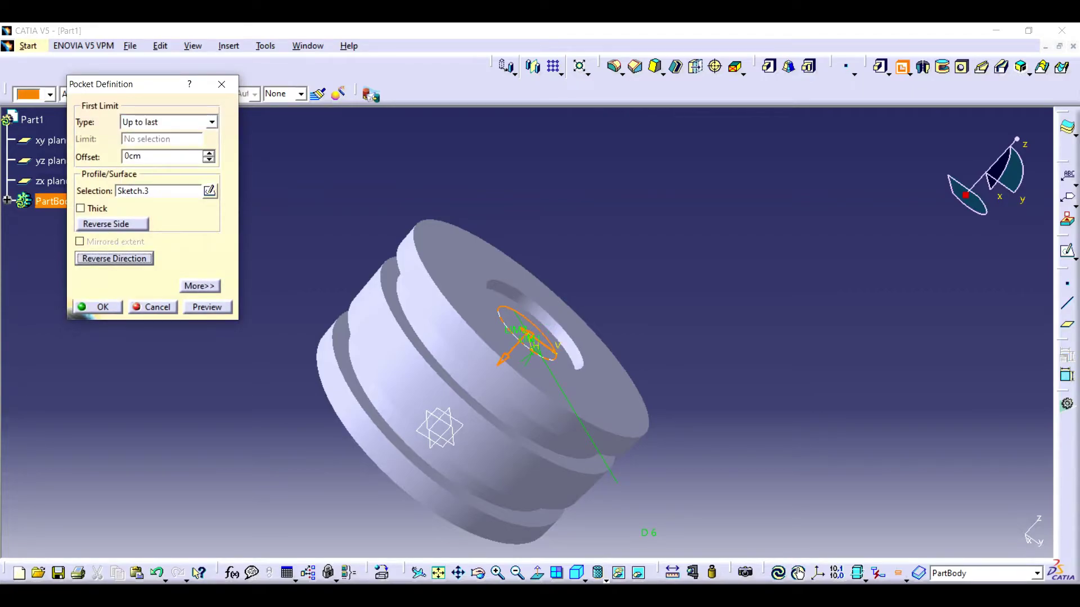
pyautogui.click(99, 306)
pyautogui.click(478, 573)
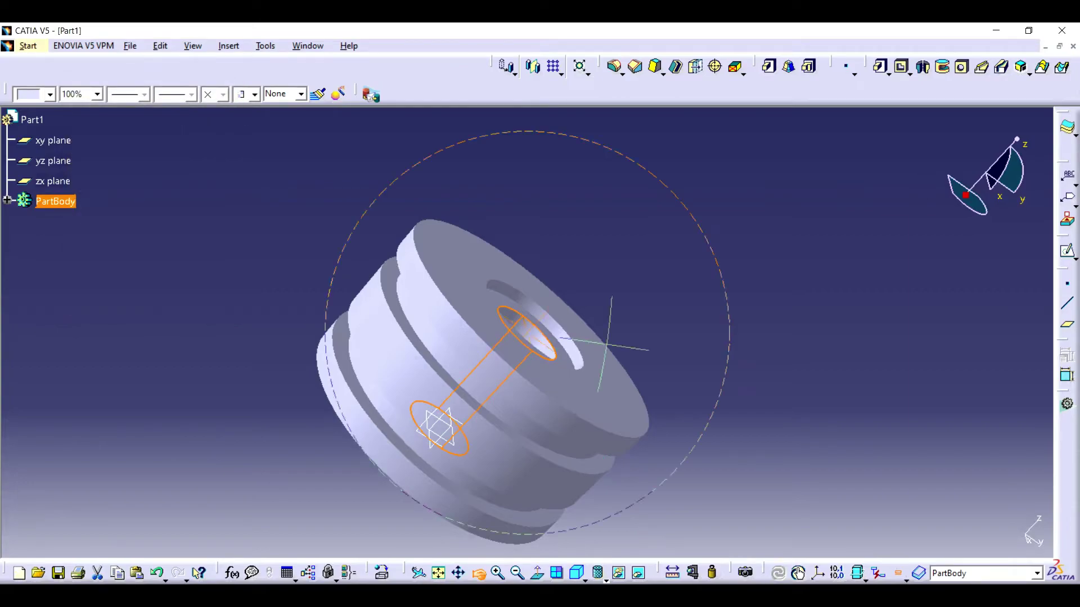
pyautogui.moveTo(610, 343)
pyautogui.mouseDown()
pyautogui.moveTo(561, 241)
pyautogui.moveTo(635, 272)
pyautogui.mouseUp()
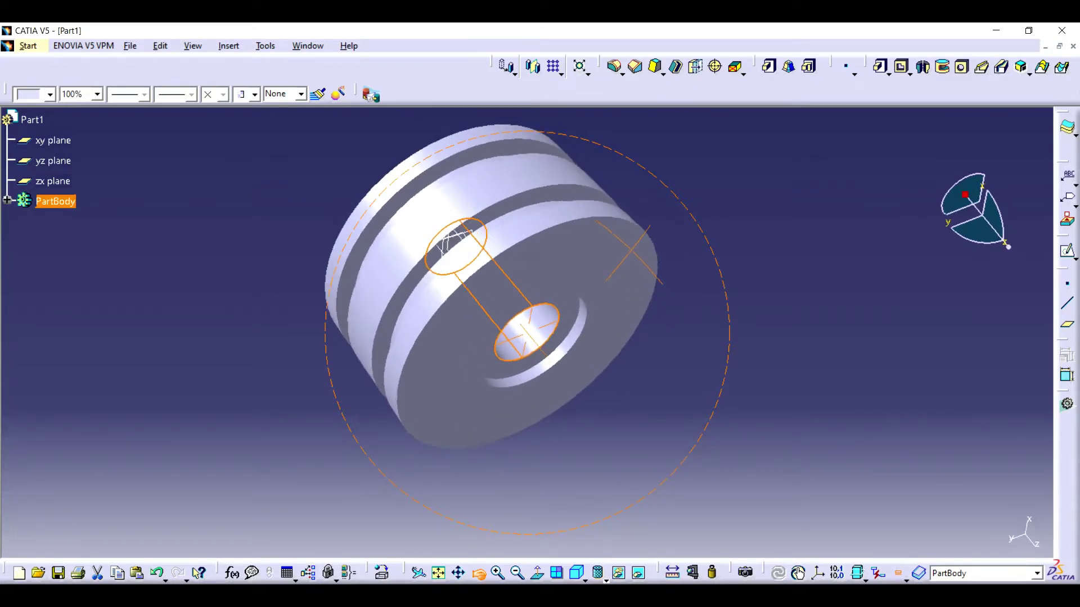
pyautogui.moveTo(635, 273); pyautogui.dragTo(619, 265)
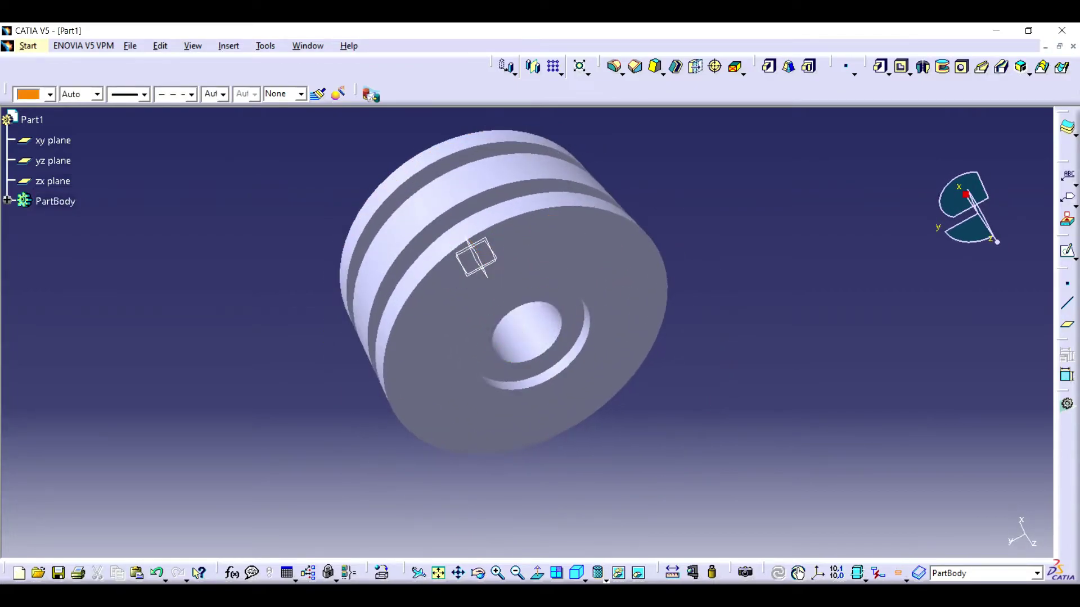
# Step: Switch to Wireframe and Surface Design and create an axis through the hole
pyautogui.click(29, 46)
pyautogui.moveTo(68, 80)
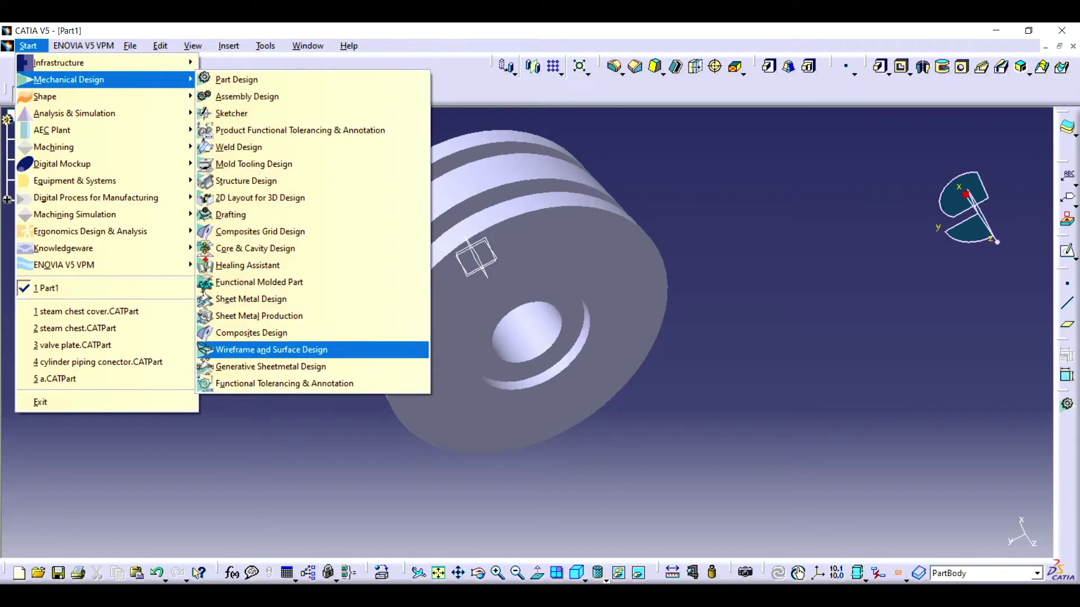
pyautogui.click(270, 349)
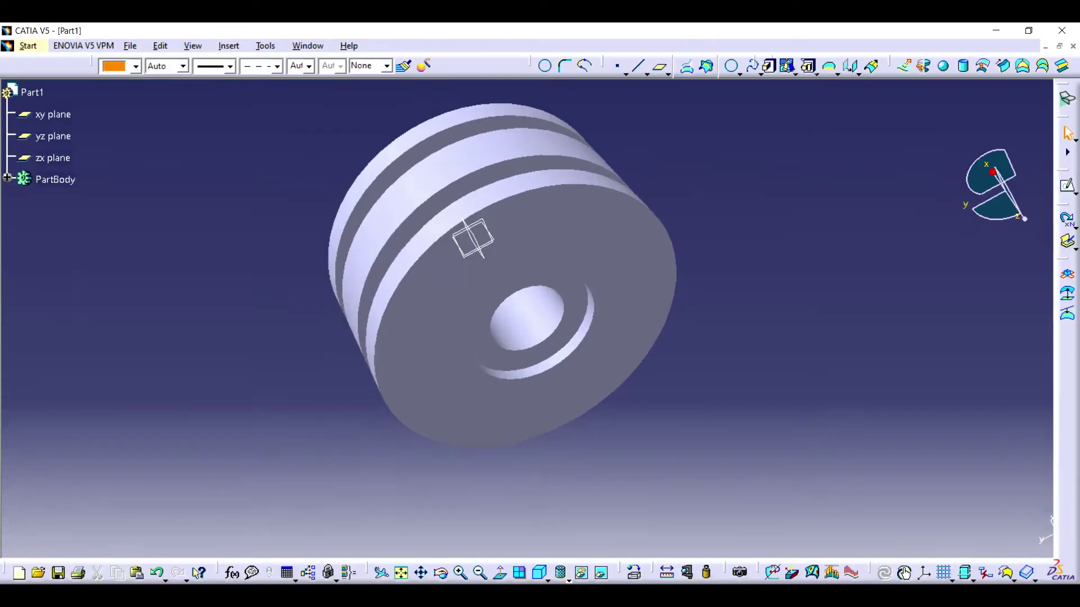
pyautogui.click(647, 74)
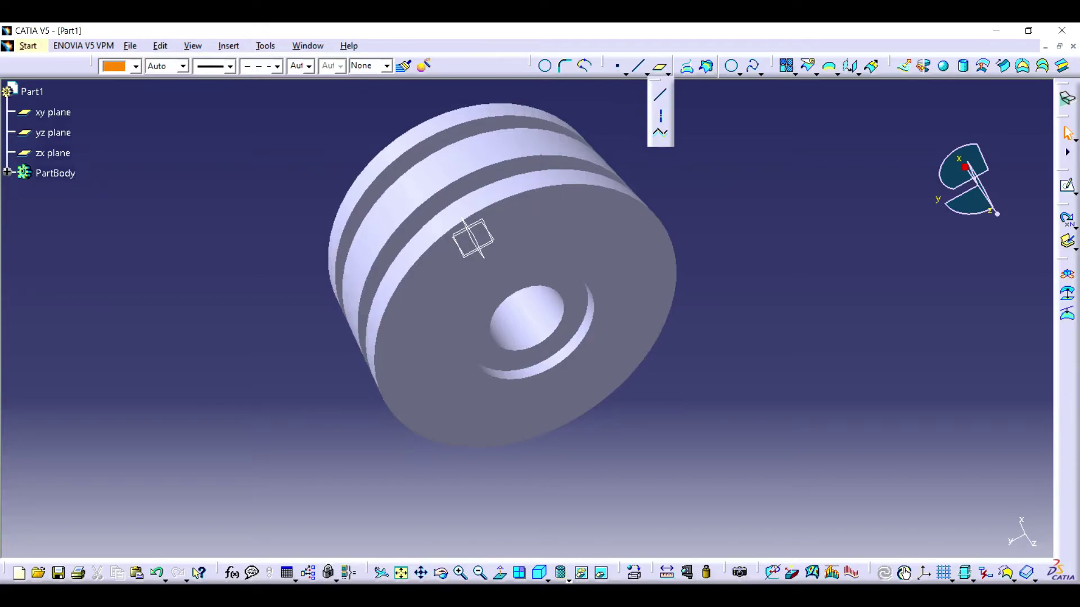
pyautogui.click(661, 116)
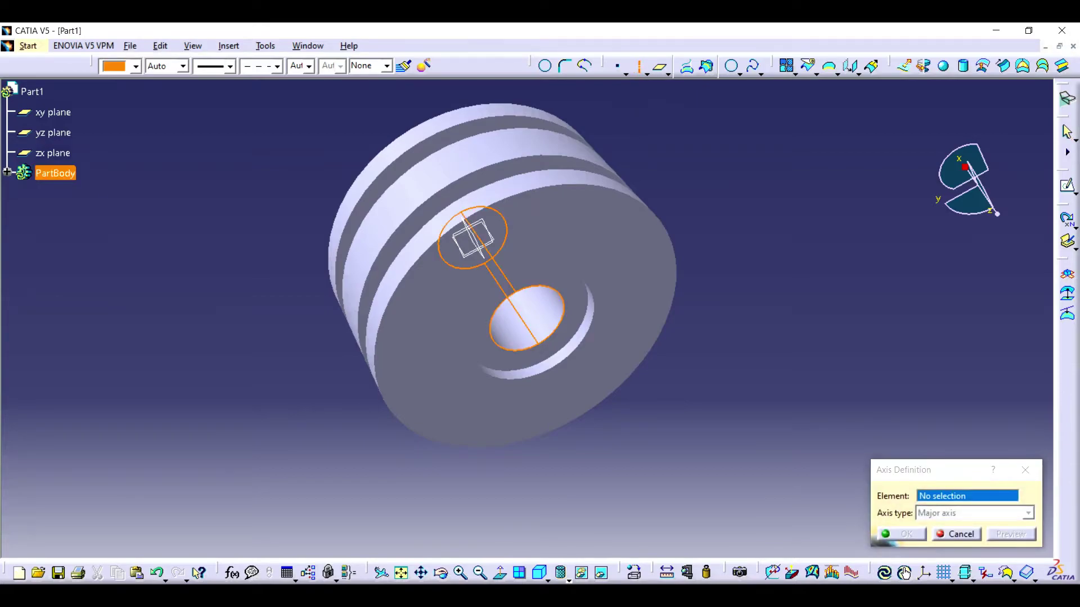
pyautogui.click(526, 318)
pyautogui.click(901, 534)
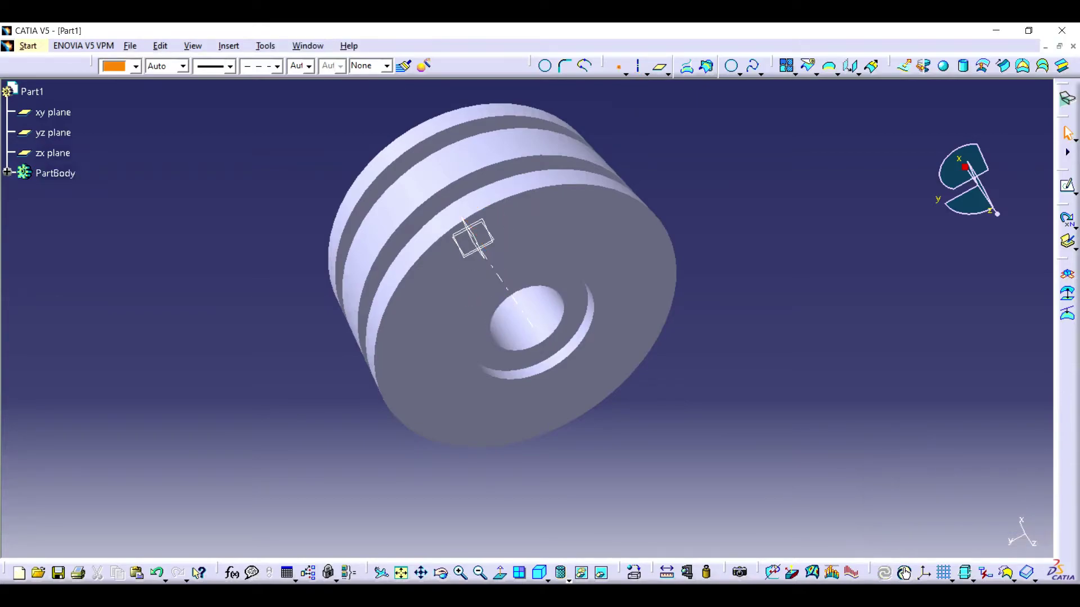
# Step: Create a point on the hole's edge
pyautogui.click(619, 66)
pyautogui.click(483, 349)
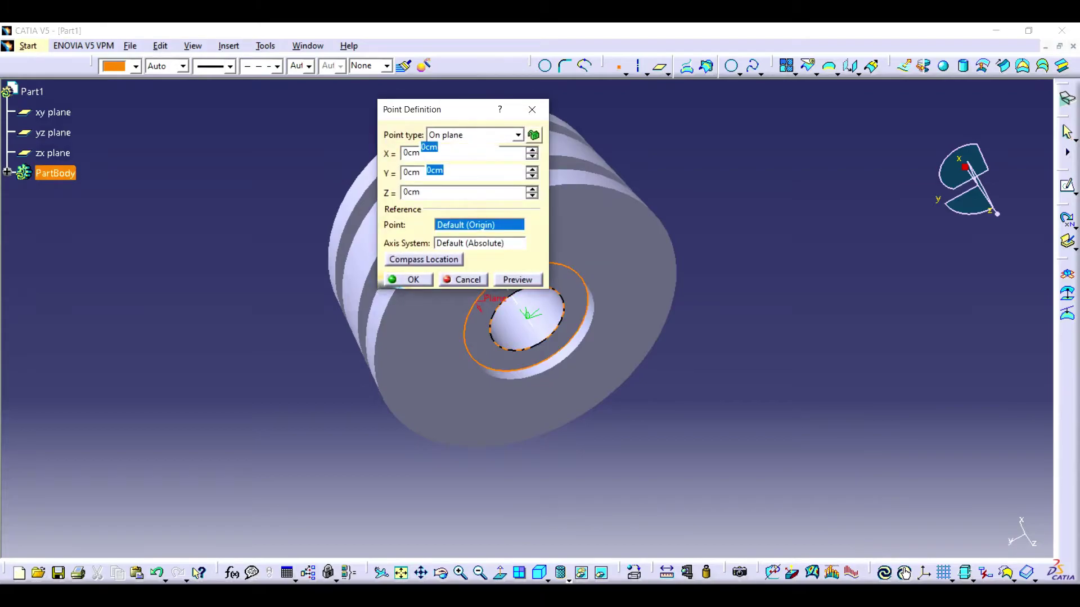
pyautogui.click(540, 321)
pyautogui.click(409, 279)
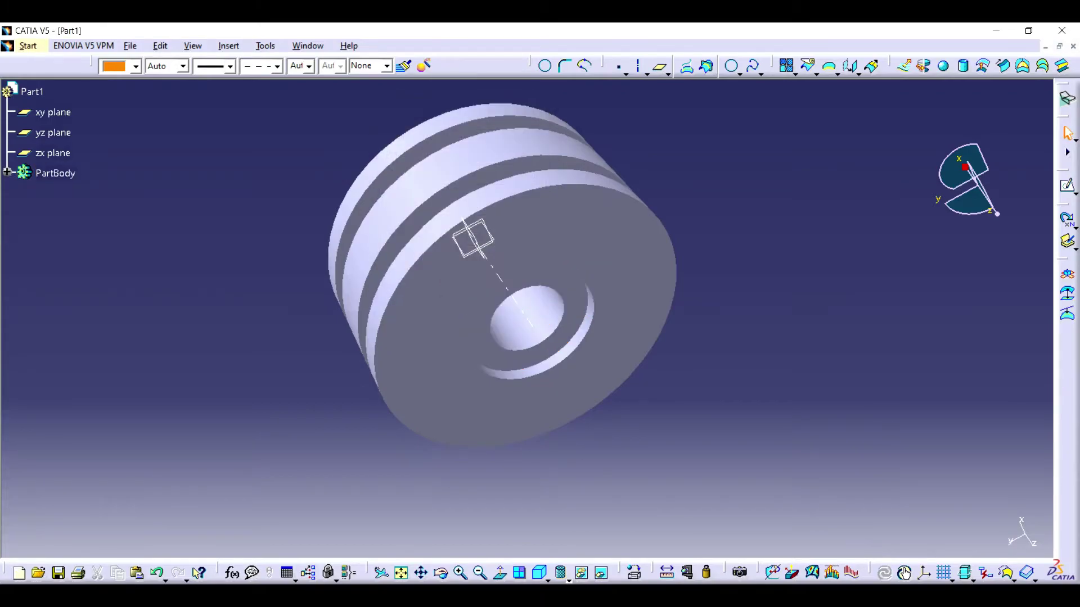
pyautogui.click(619, 67)
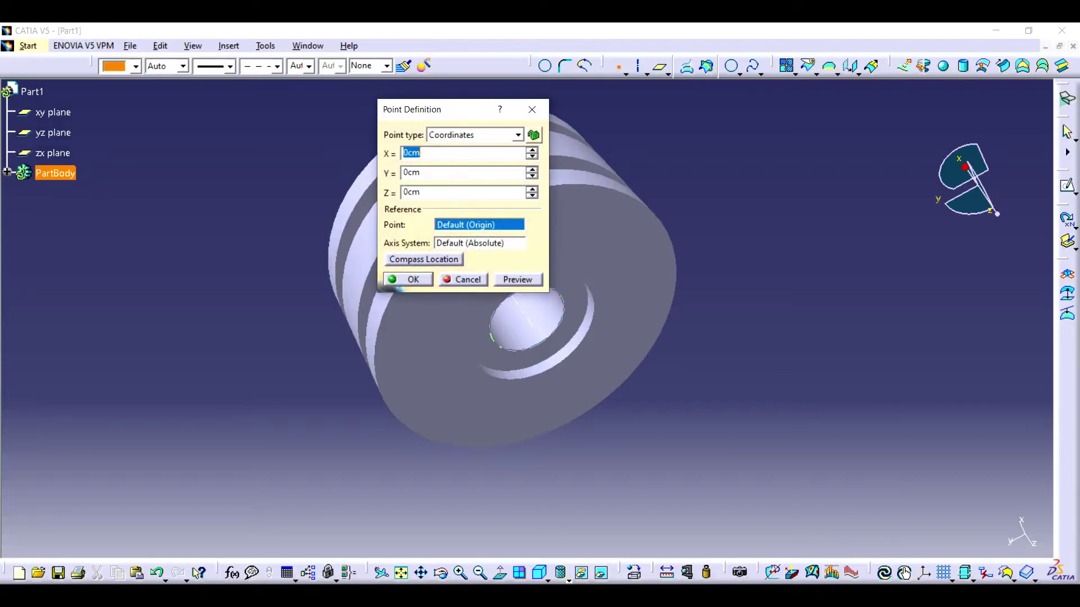
pyautogui.click(491, 334)
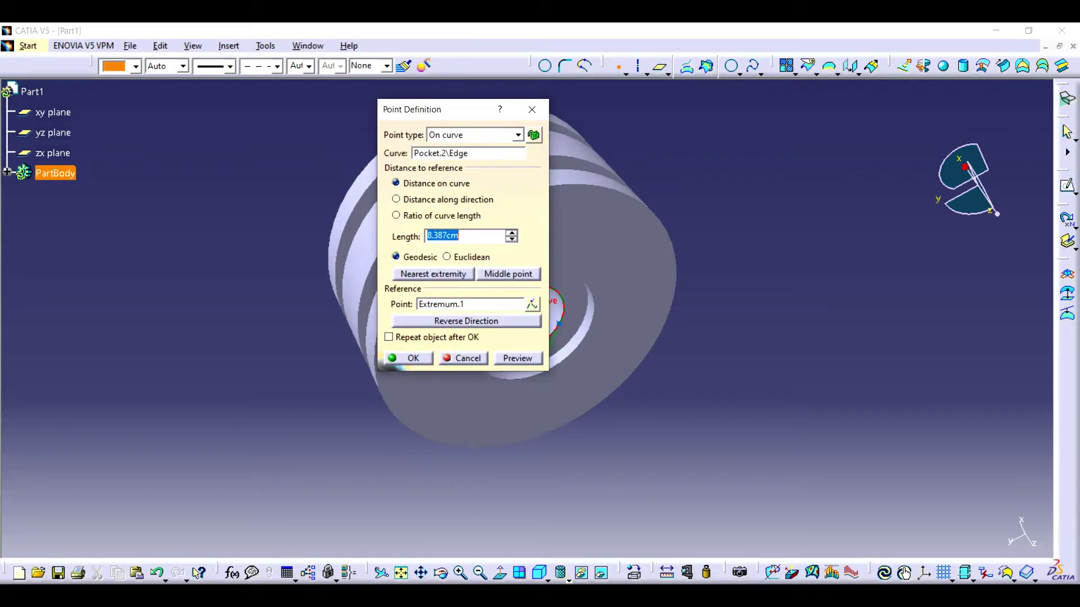
pyautogui.click(409, 358)
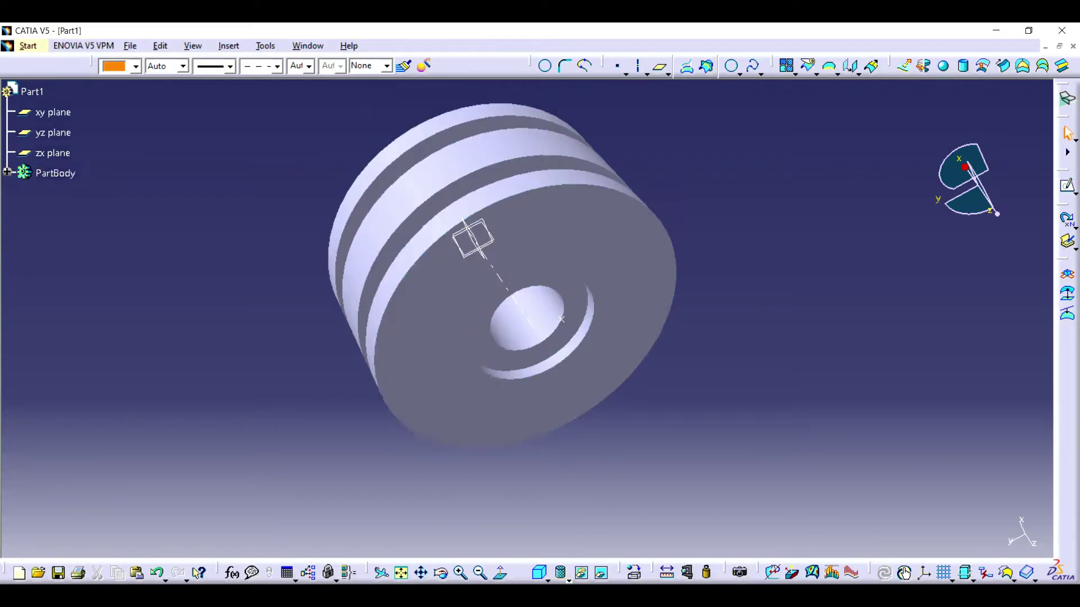
pyautogui.moveTo(506, 309); pyautogui.dragTo(562, 290, button='middle')
# Step: Create a reversed helix from Point.1 around Axis.1, 11cm high with 1cm pitch
pyautogui.click(760, 72)
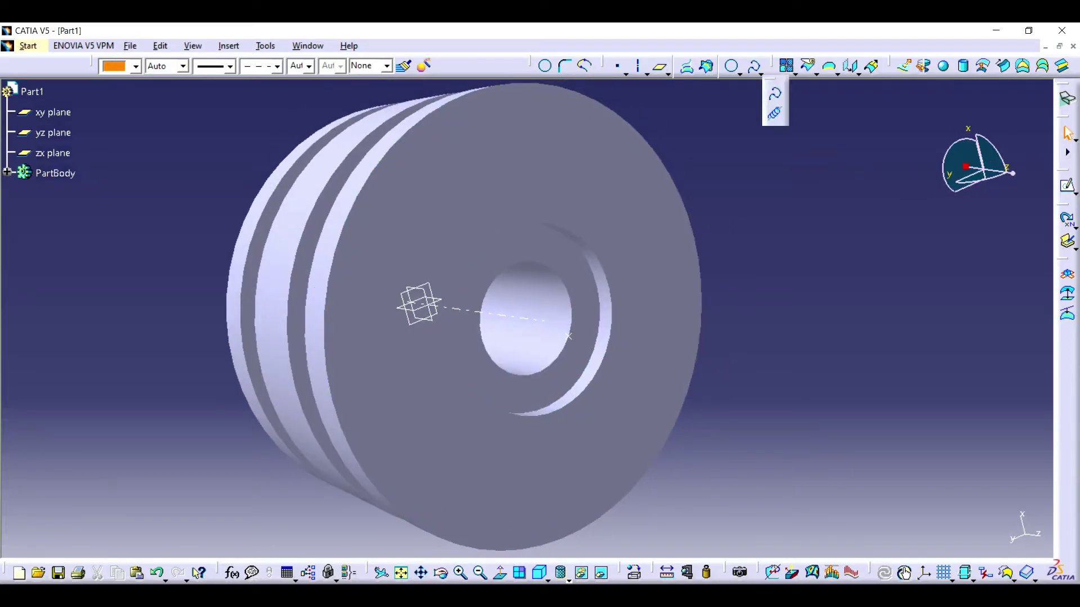
pyautogui.click(775, 93)
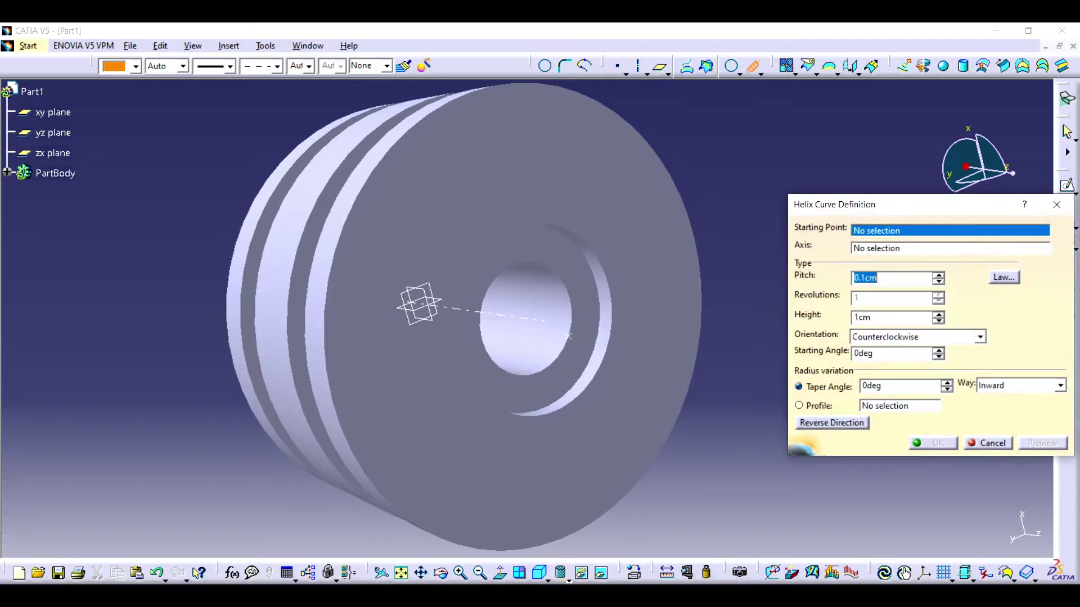
pyautogui.click(568, 336)
pyautogui.click(526, 337)
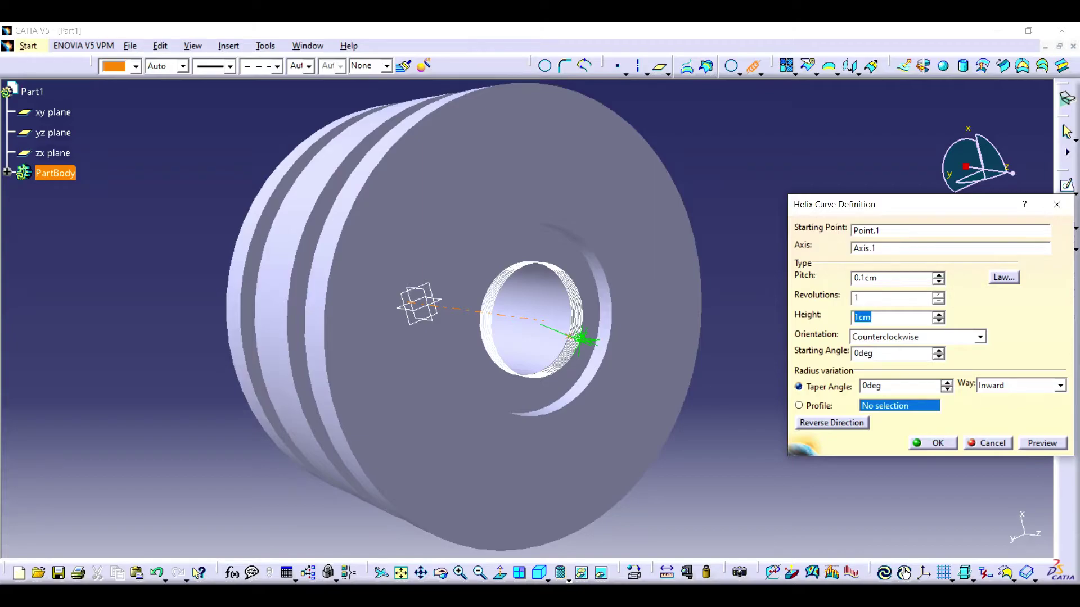
pyautogui.press('Return')
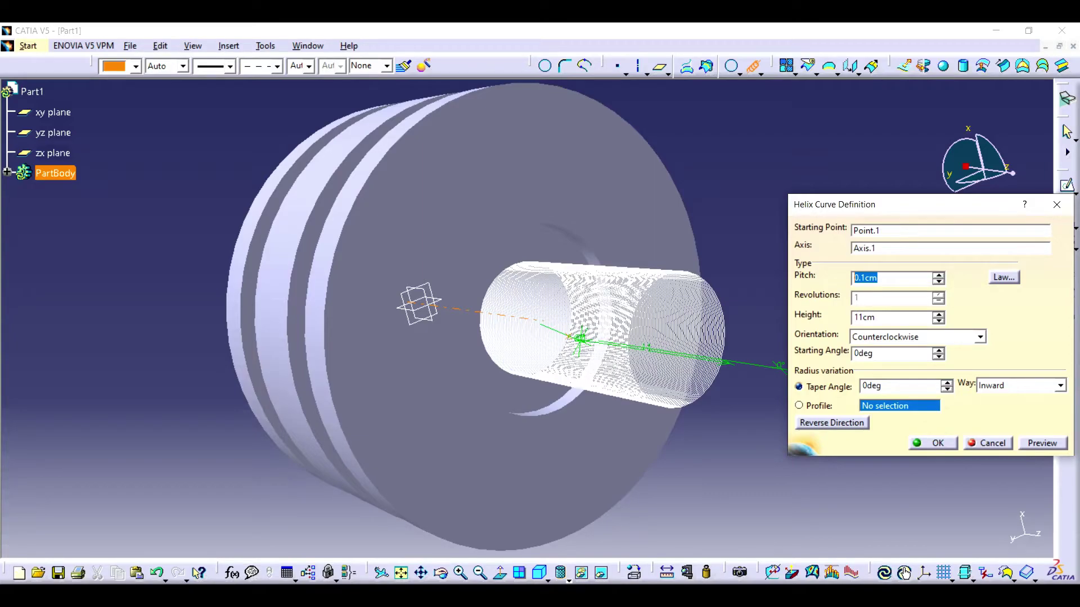
pyautogui.write('1')
pyautogui.click(831, 422)
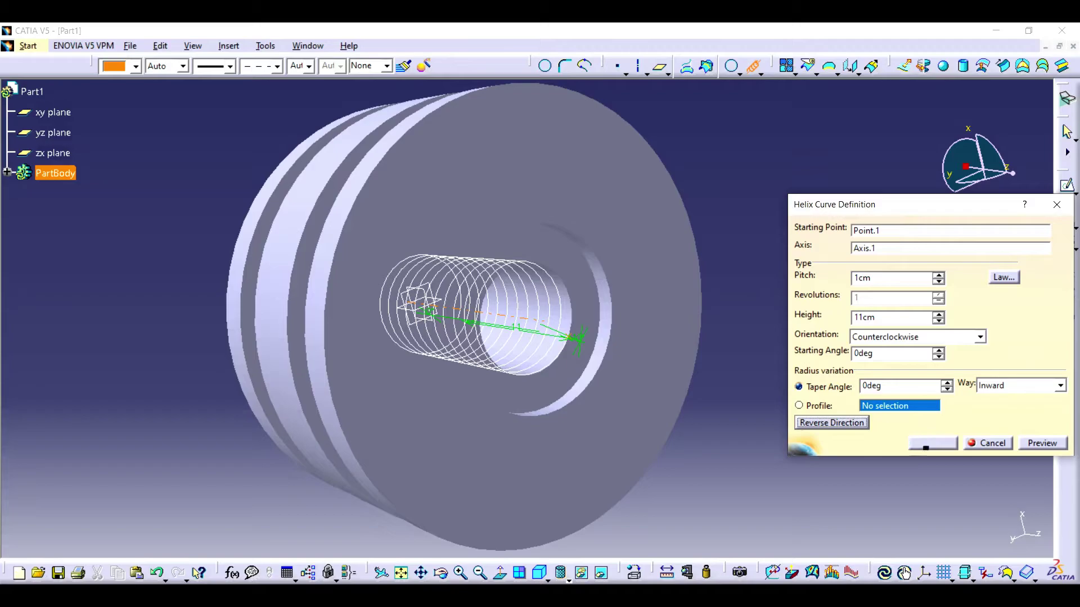
pyautogui.click(932, 443)
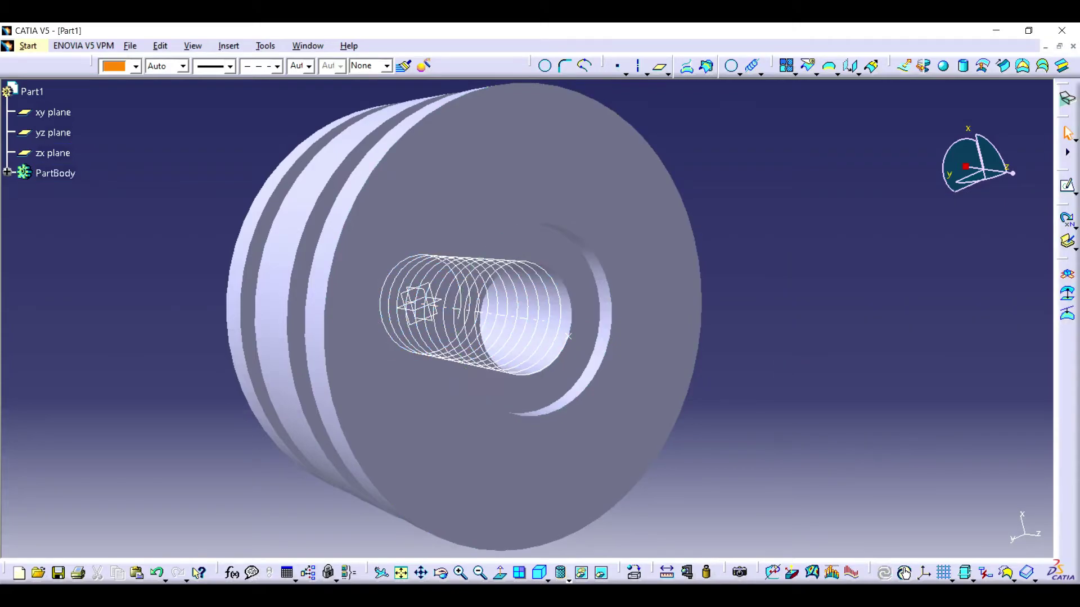
pyautogui.moveTo(523, 315); pyautogui.dragTo(523, 315, button='middle')
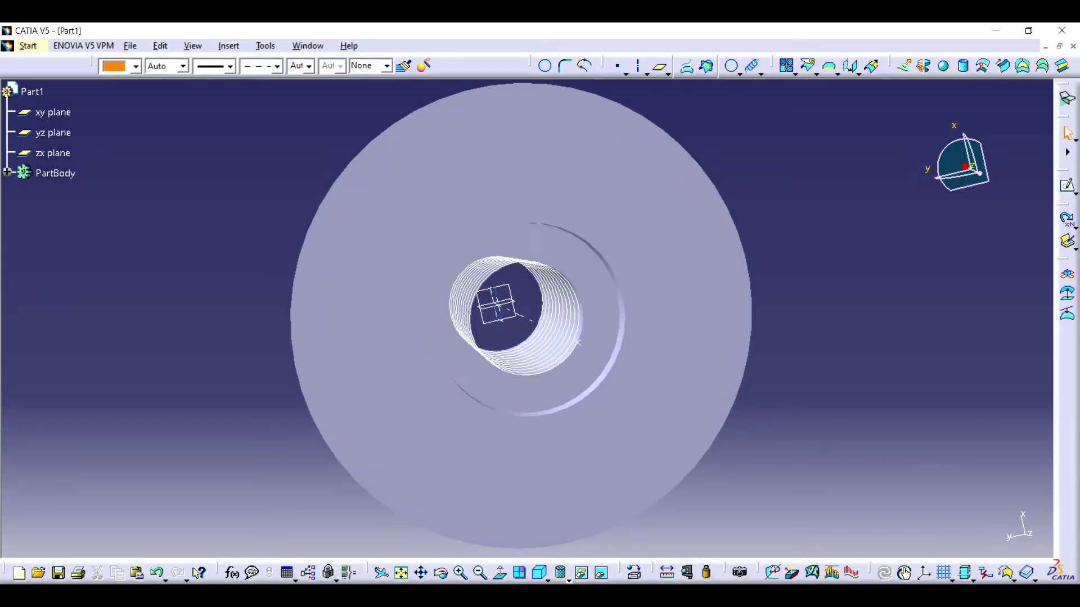
# Step: Add a plane parallel to yz through Point.1 and open a sketch on it
pyautogui.click(53, 153)
pyautogui.click(53, 133)
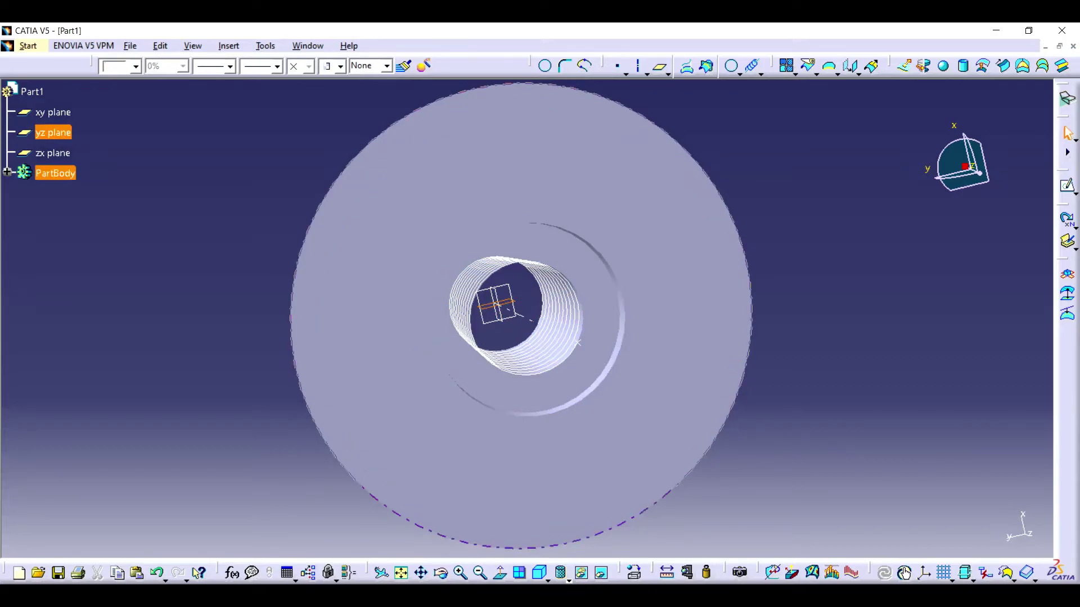
pyautogui.click(661, 68)
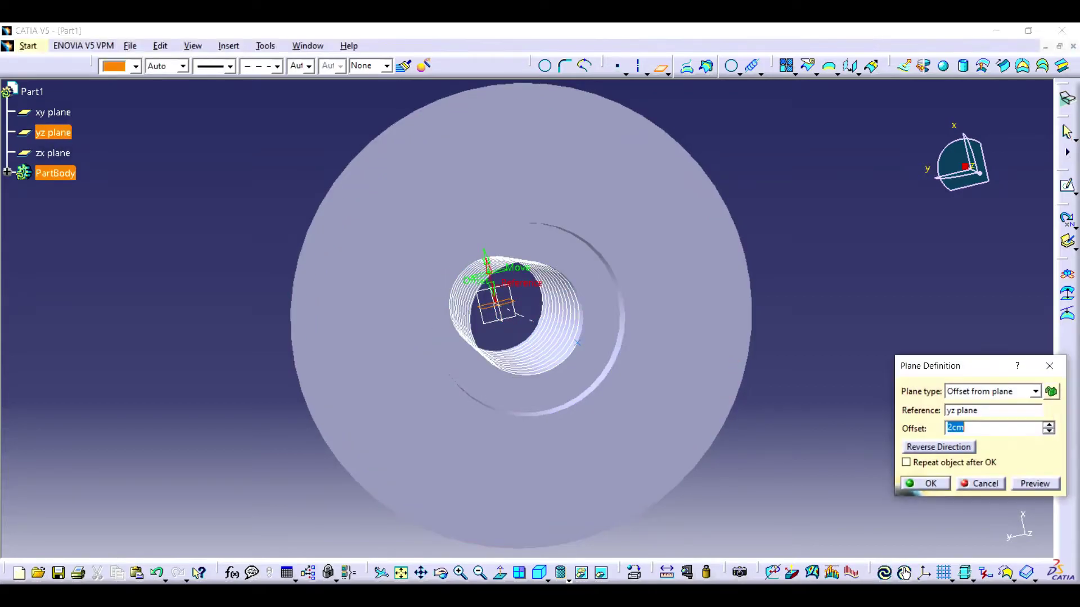
pyautogui.click(987, 402)
pyautogui.click(577, 342)
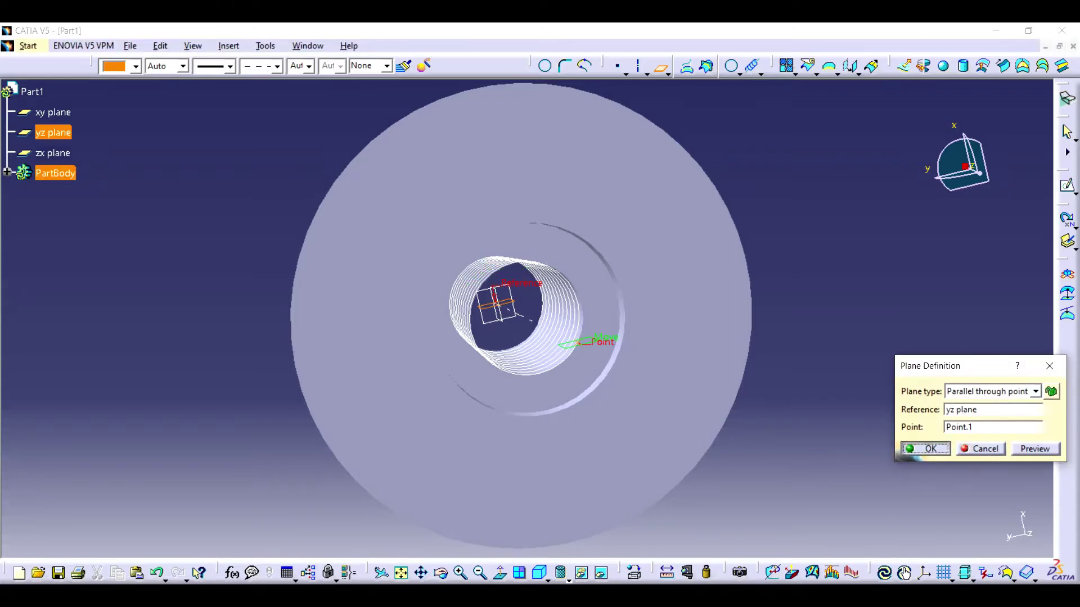
pyautogui.click(925, 448)
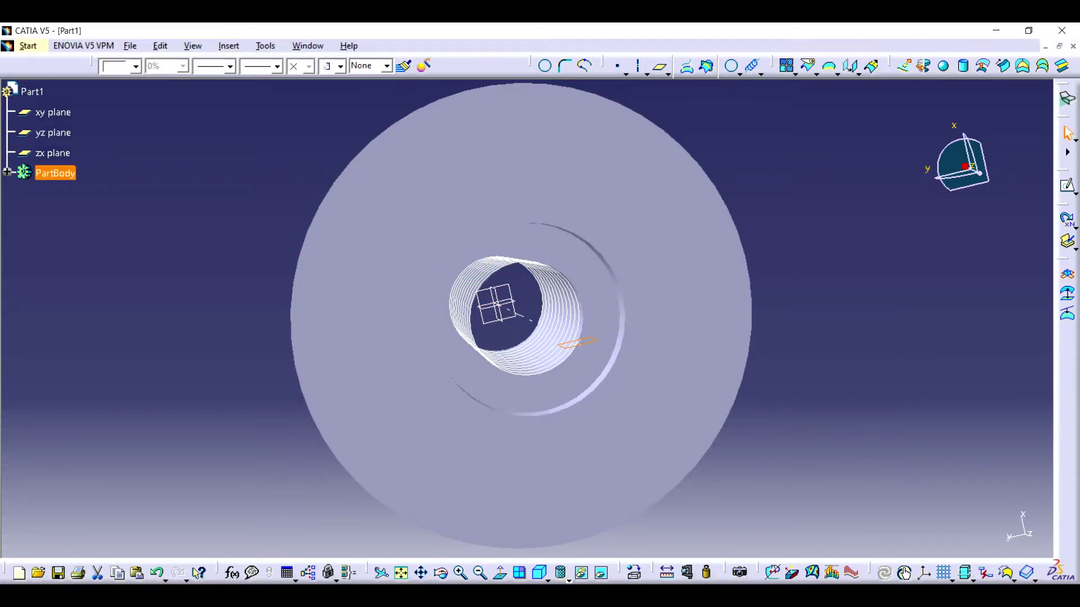
pyautogui.click(1068, 187)
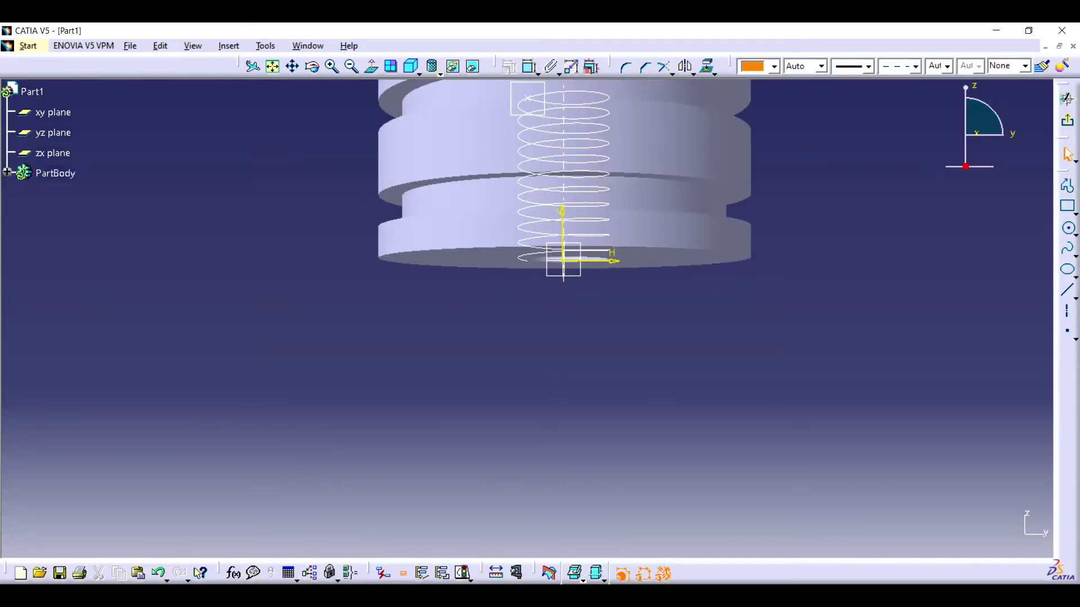
# Step: Draw a small circle coincident with the helix start point and give it a 0.8 diameter
pyautogui.click(1067, 228)
pyautogui.click(543, 368)
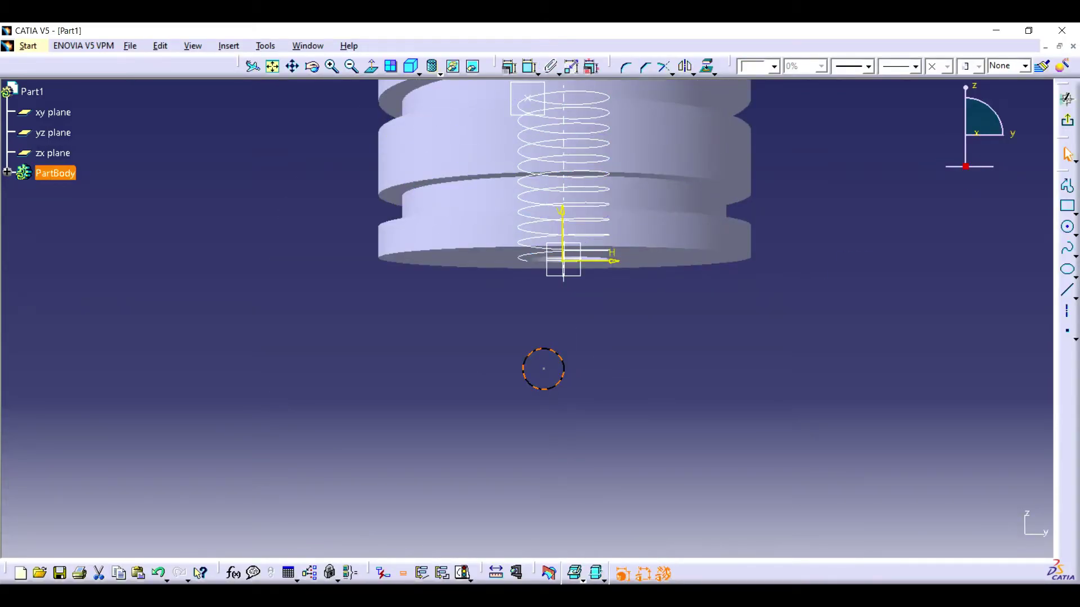
pyautogui.moveTo(544, 394); pyautogui.dragTo(543, 326, button='middle')
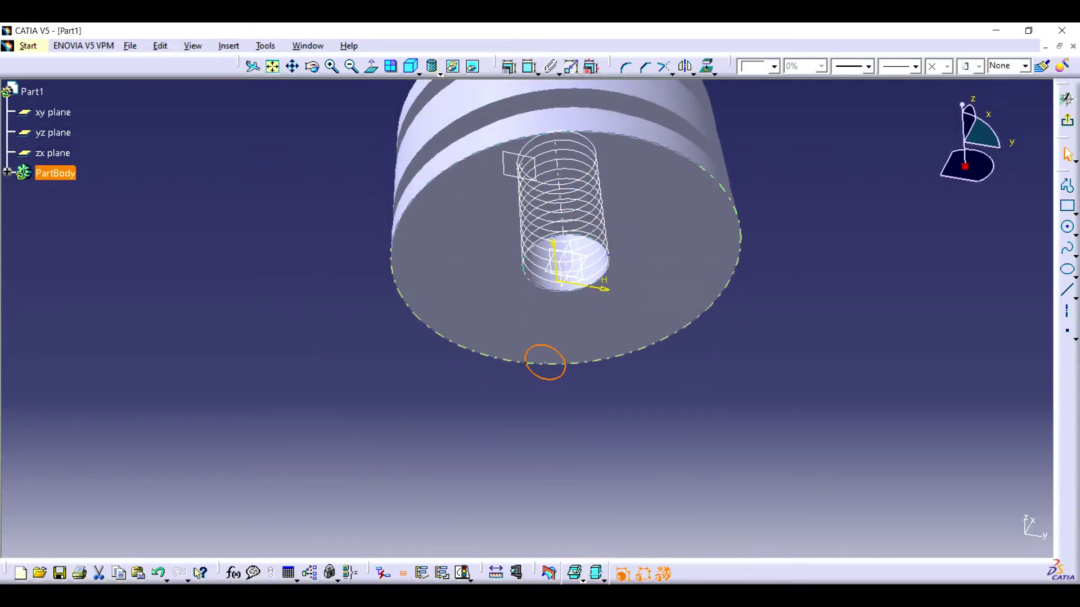
pyautogui.press('Escape')
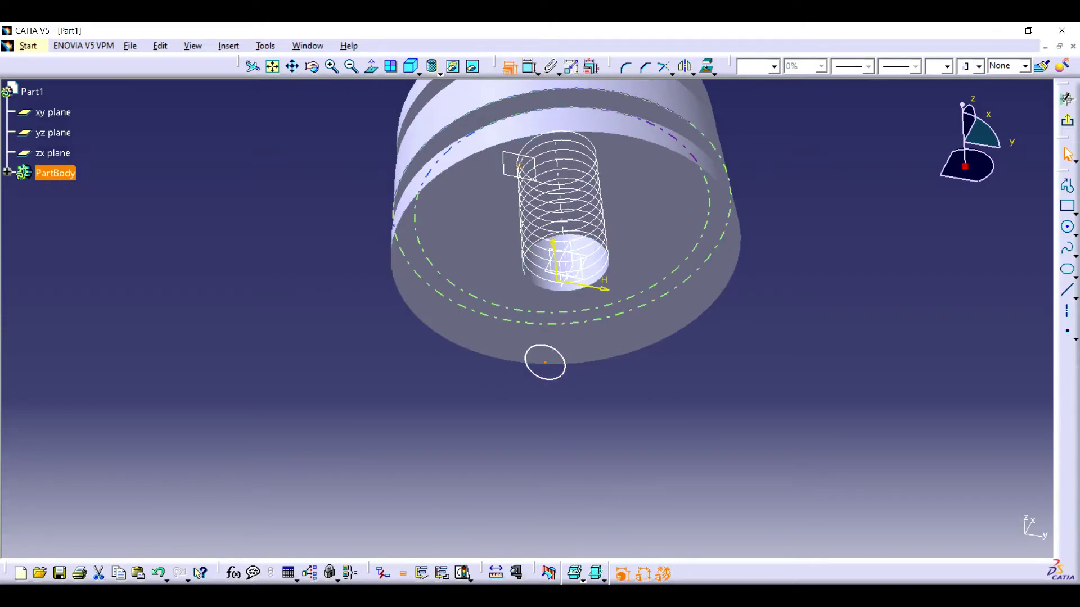
pyautogui.click(1007, 125)
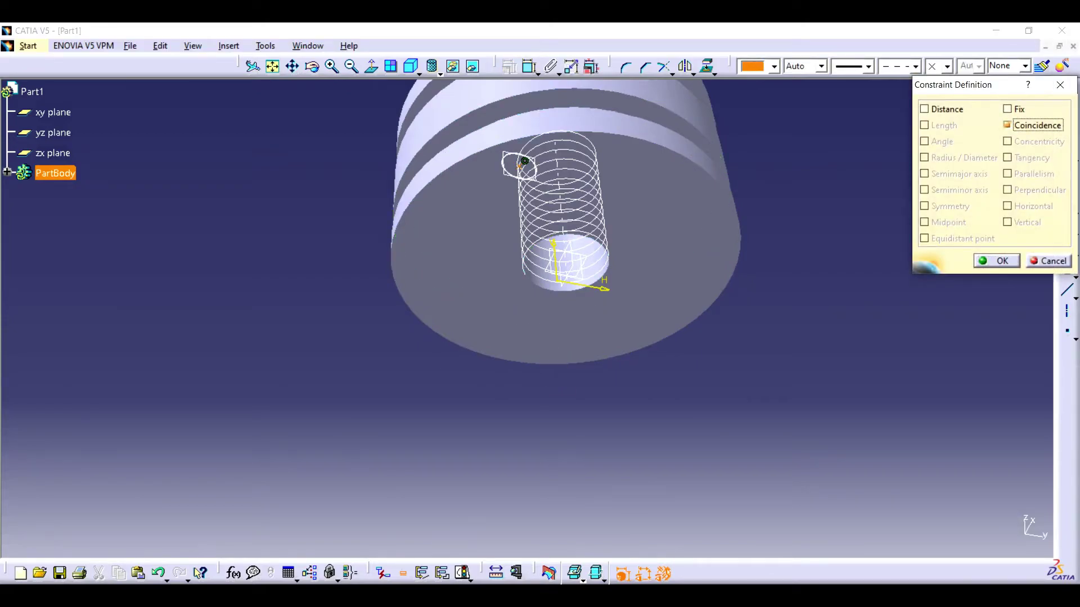
pyautogui.click(996, 260)
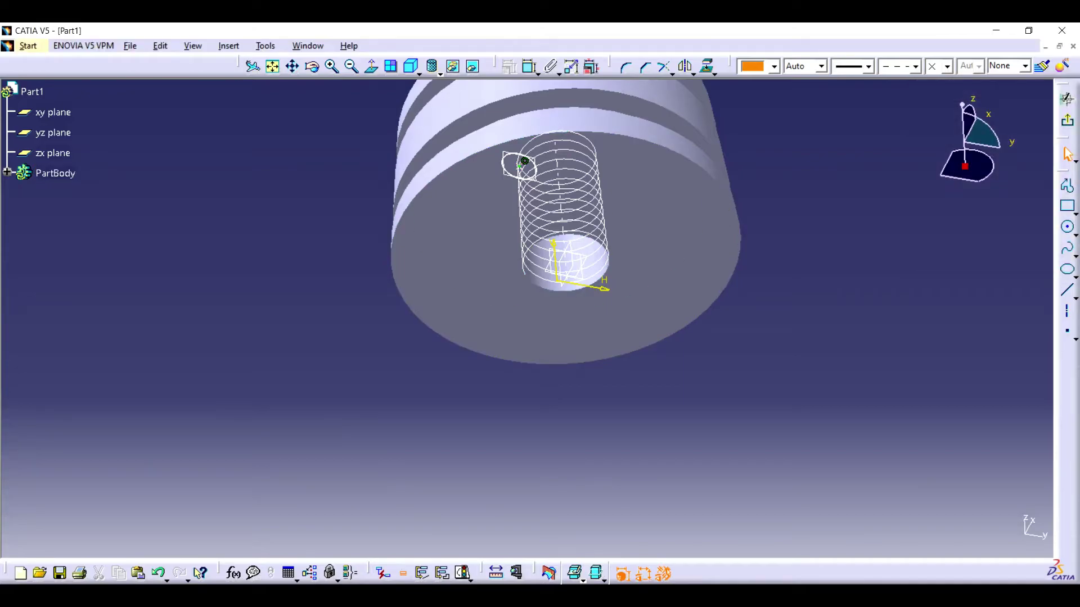
pyautogui.moveTo(540, 383)
pyautogui.mouseDown(button='middle')
pyautogui.moveTo(562, 349)
pyautogui.moveTo(602, 332)
pyautogui.mouseUp(button='middle')
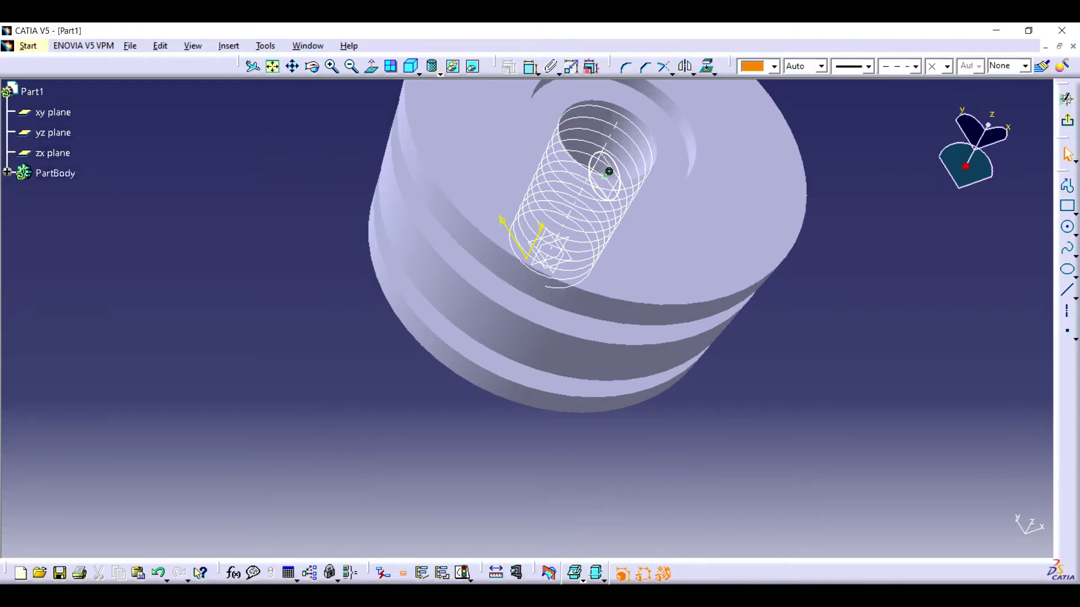
pyautogui.click(617, 177)
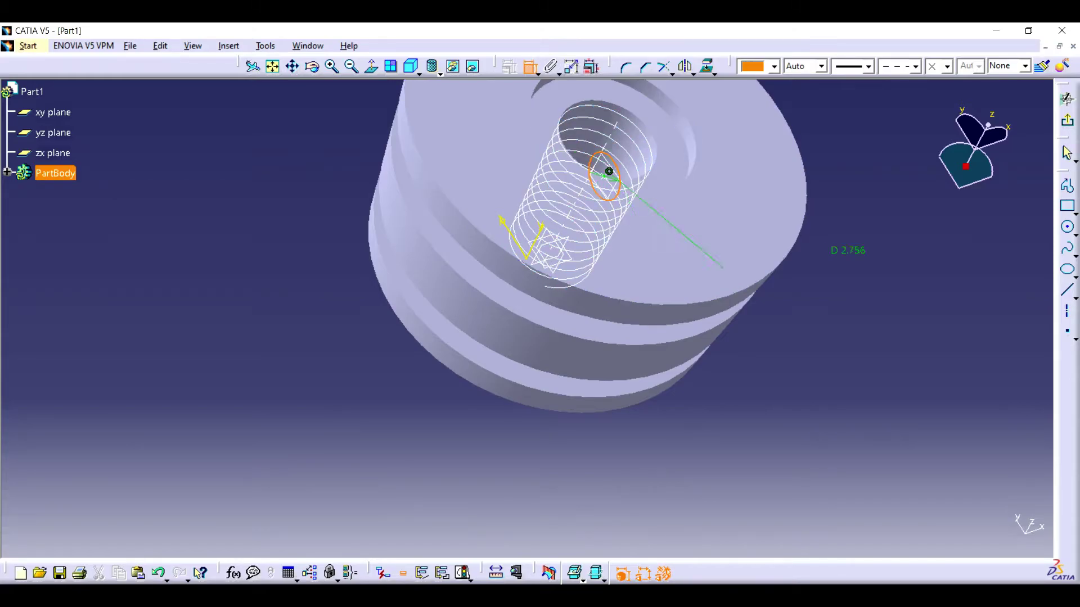
pyautogui.doubleClick(945, 312)
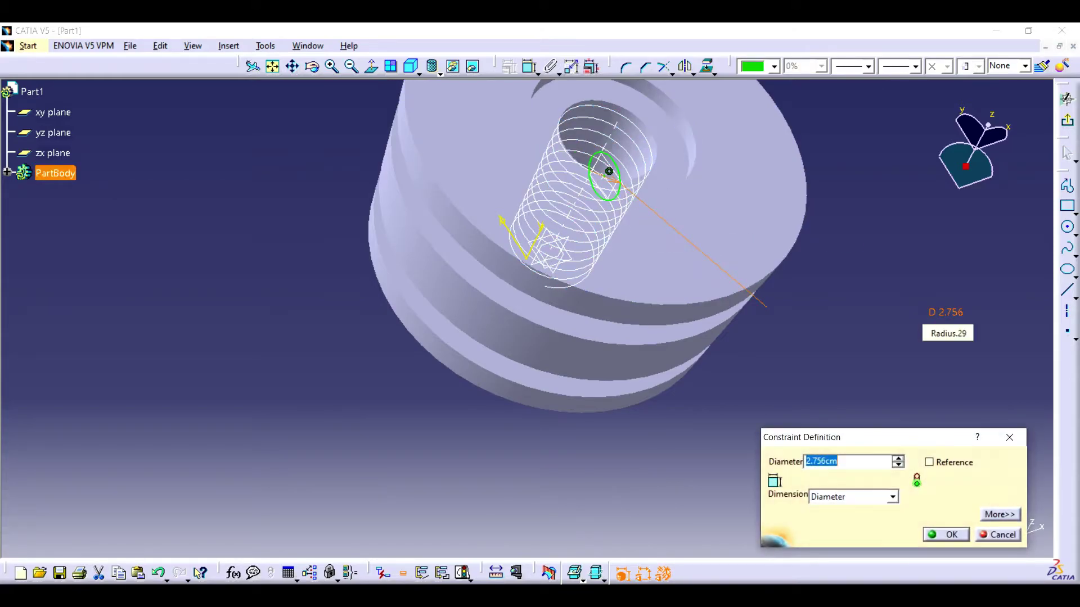
pyautogui.press('Return')
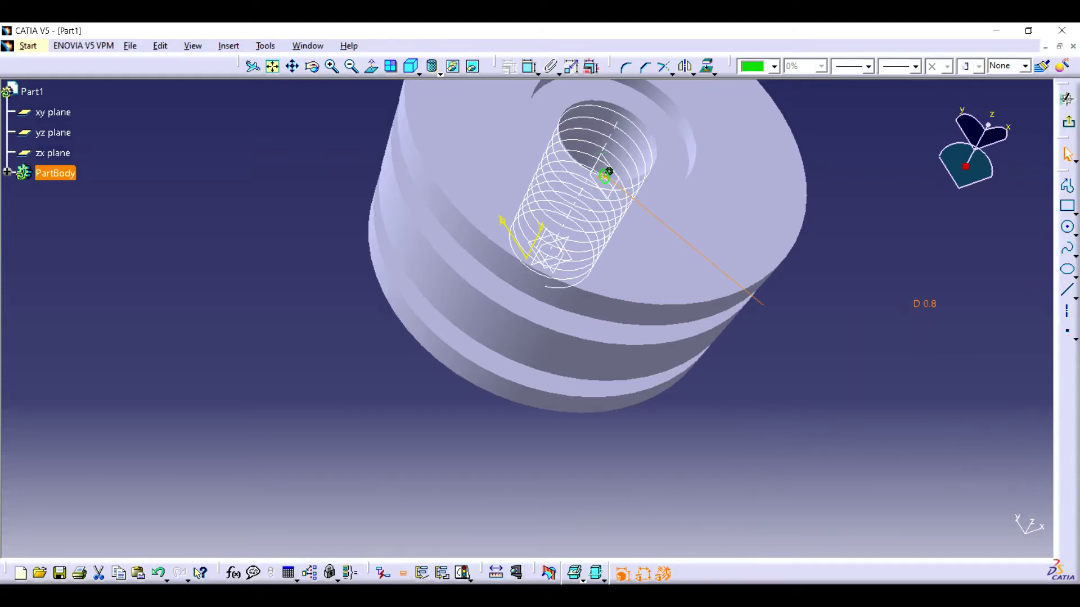
# Step: Leave the sketch and switch to the Part Design workbench
pyautogui.click(1065, 92)
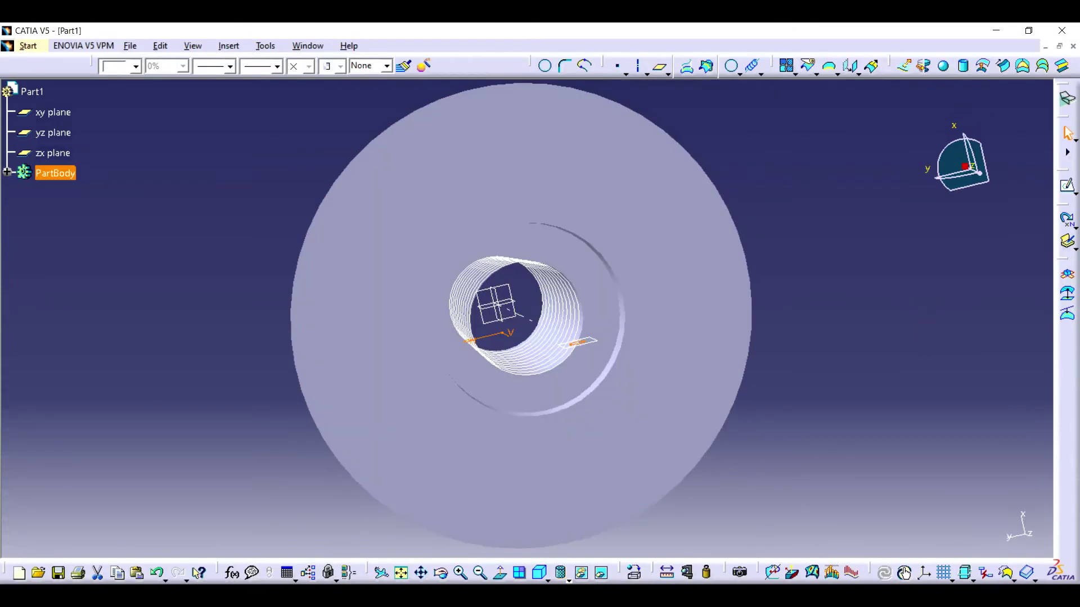
pyautogui.click(28, 45)
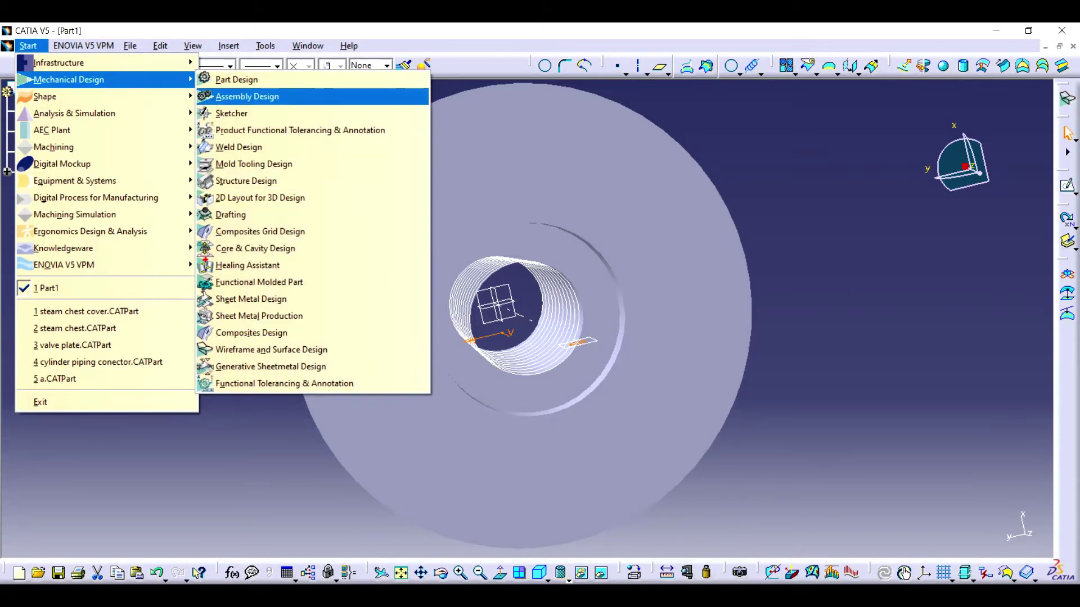
pyautogui.click(236, 80)
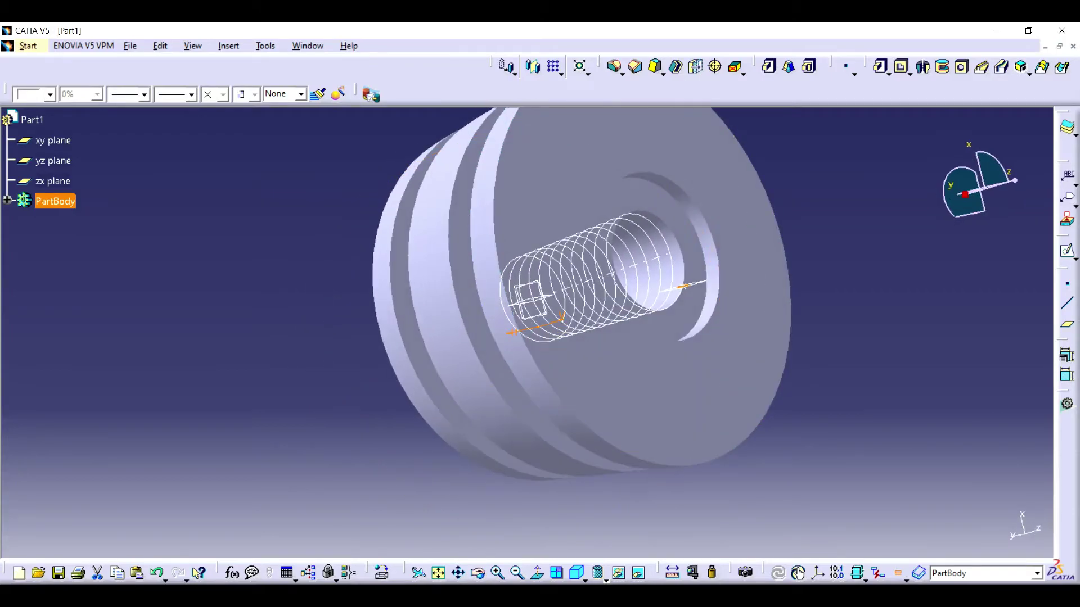
# Step: Create Slot.1 sweeping Sketch.4 along Helix.1, then select the construction helpers in the tree
pyautogui.click(1001, 66)
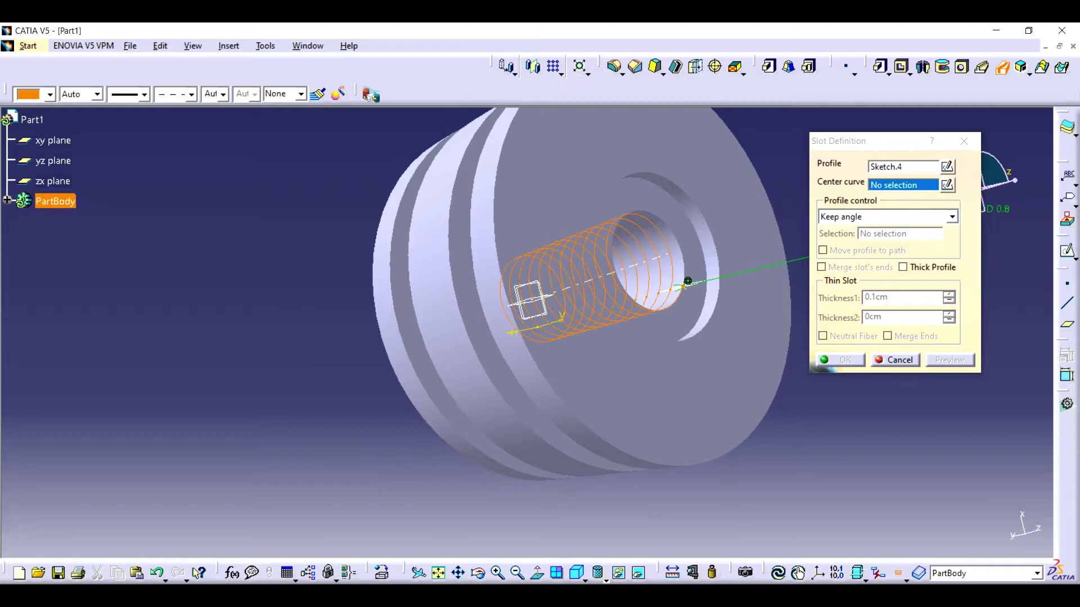
pyautogui.click(687, 280)
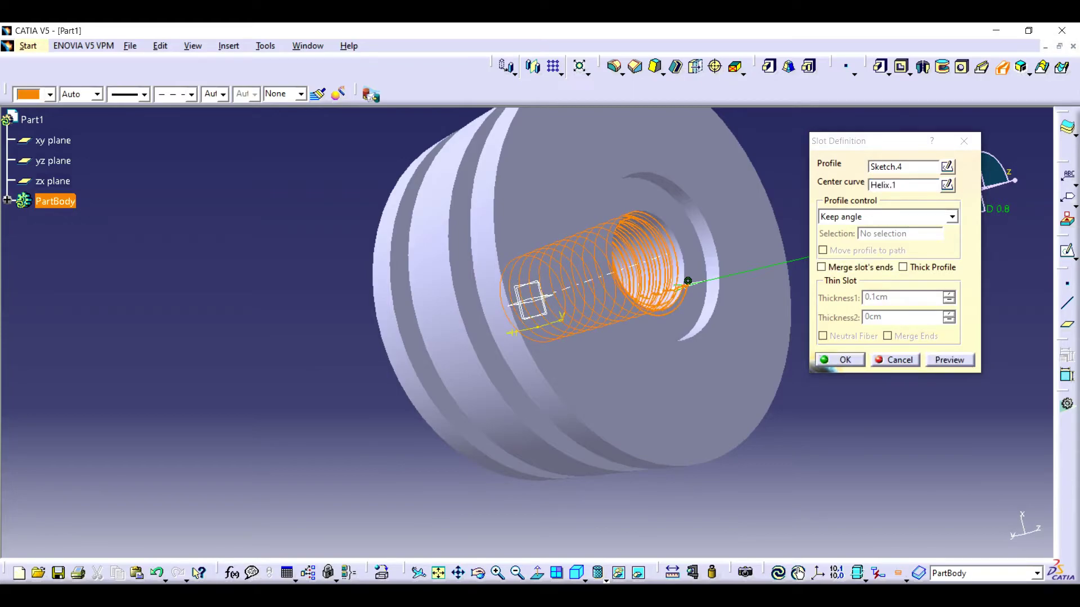
pyautogui.click(840, 360)
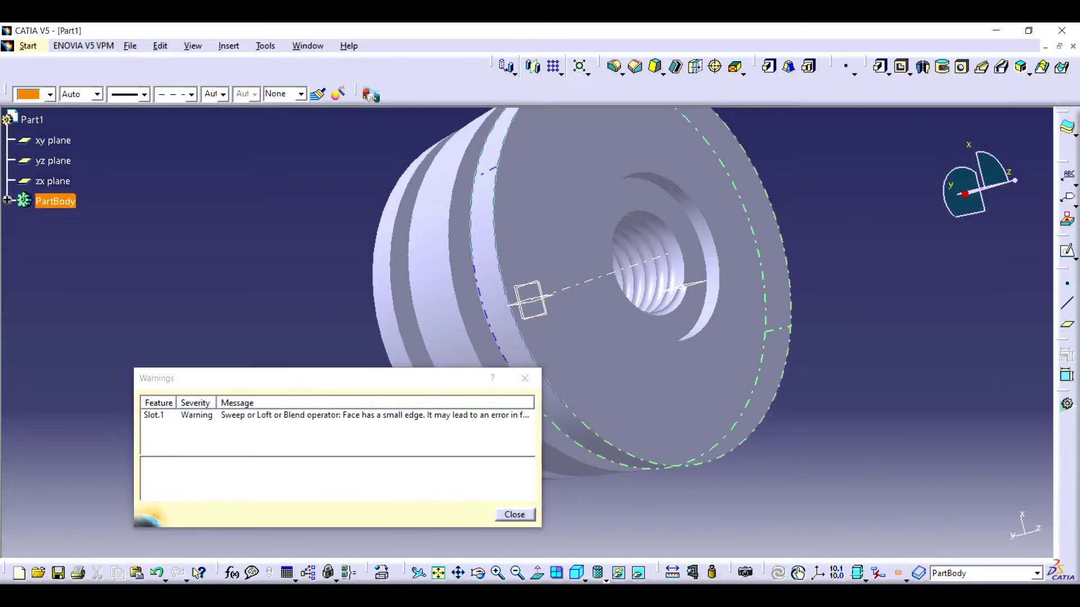
pyautogui.click(506, 511)
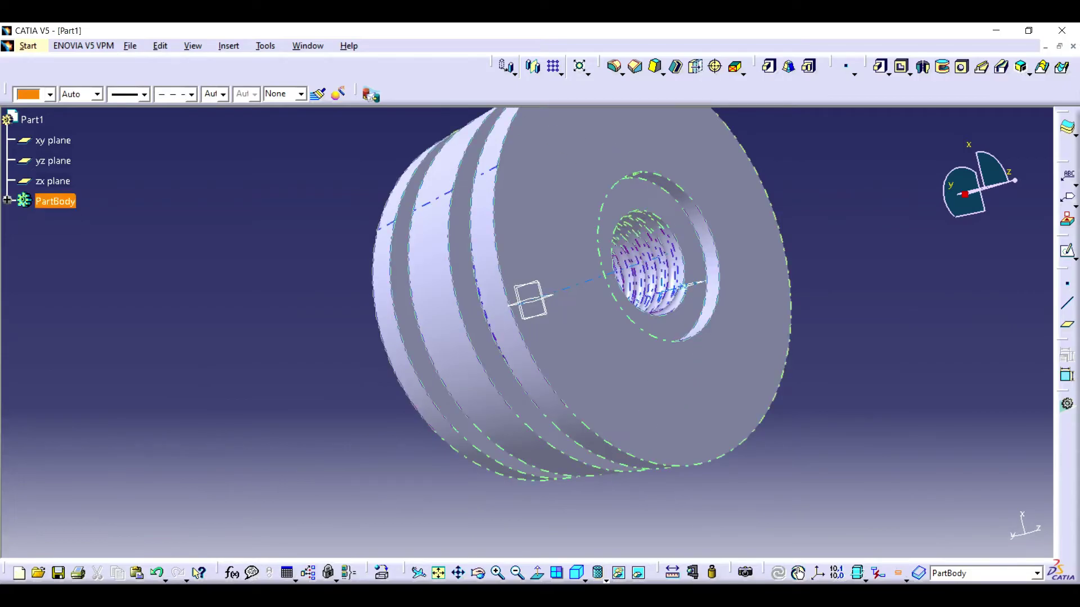
pyautogui.click(6, 201)
pyautogui.click(682, 287)
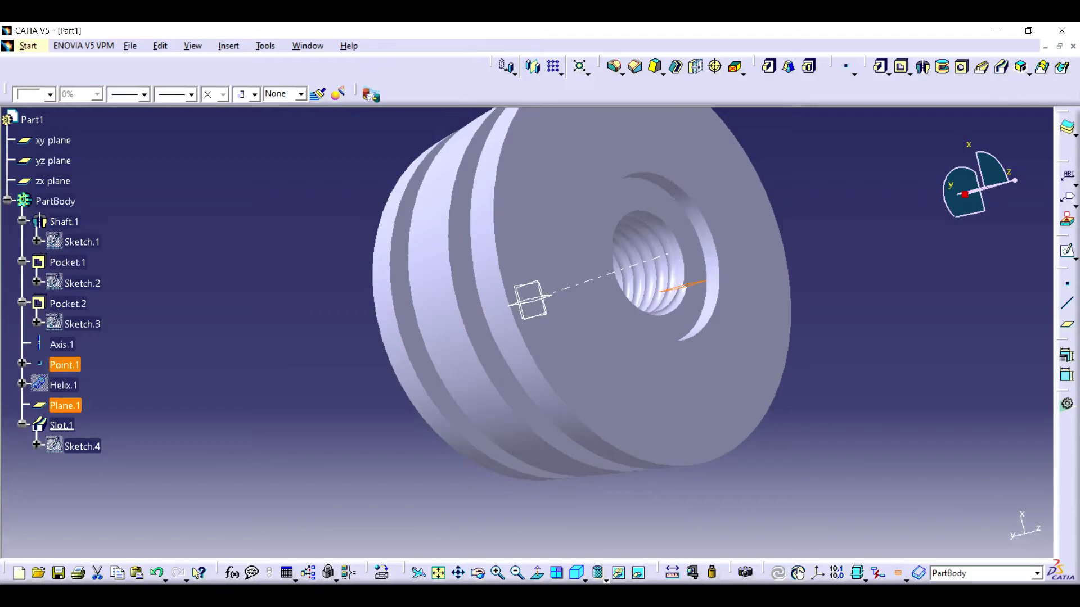
# Step: Hide the axis, point and plane construction helpers
pyautogui.rightClick(59, 348)
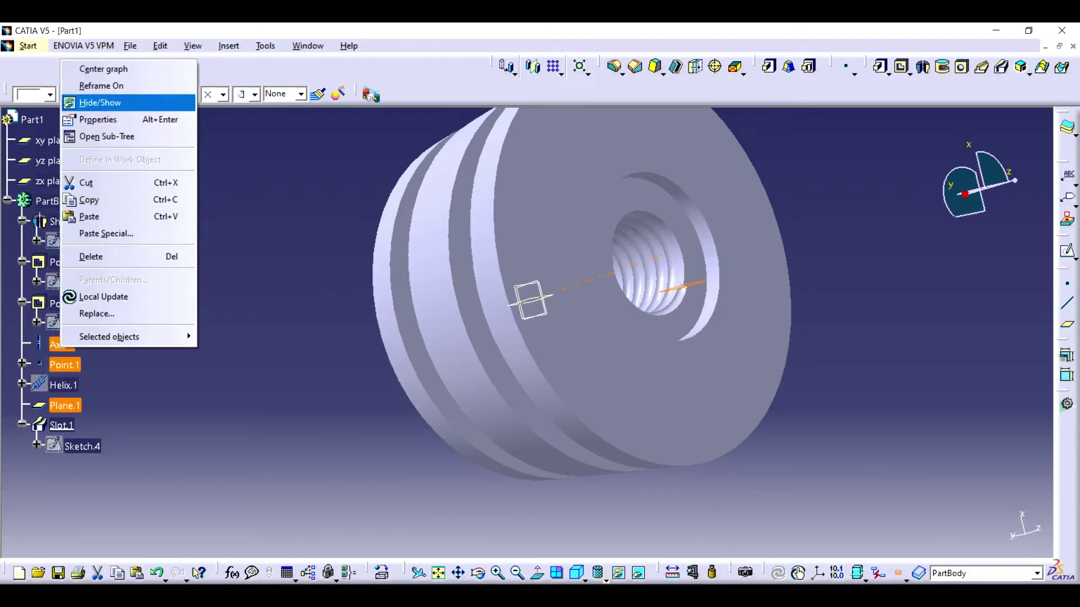
pyautogui.click(84, 106)
pyautogui.moveTo(531, 300)
pyautogui.mouseDown(button='middle')
pyautogui.moveTo(572, 289)
pyautogui.moveTo(501, 296)
pyautogui.moveTo(550, 272)
pyautogui.moveTo(548, 286)
pyautogui.mouseUp(button='middle')
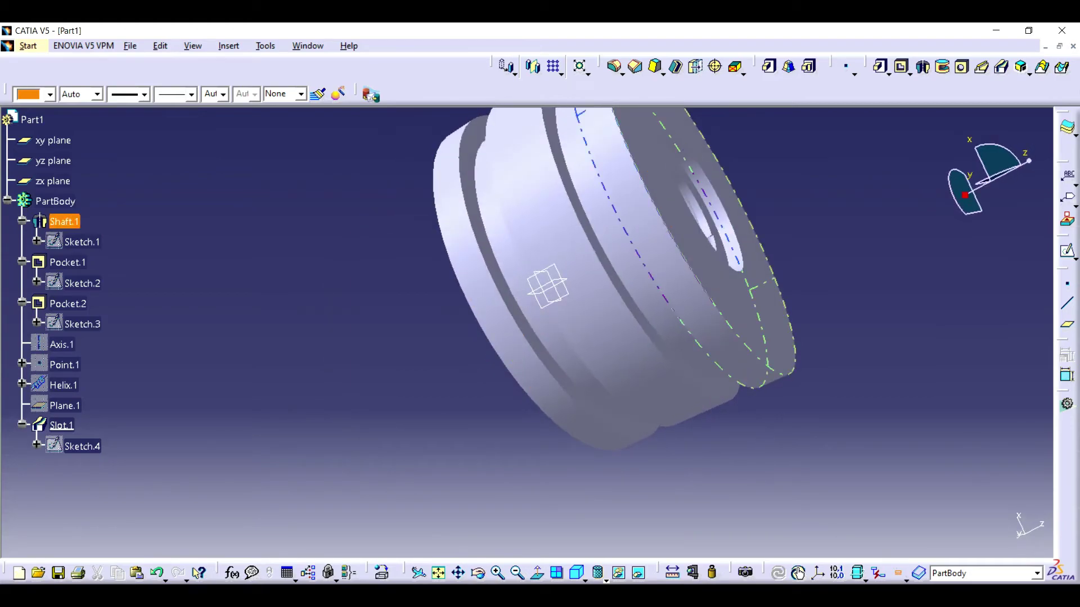
# Step: Chamfer both outer rim edges at 45°, the second with length 0.2
pyautogui.click(697, 130)
pyautogui.click(636, 67)
pyautogui.write('0.2')
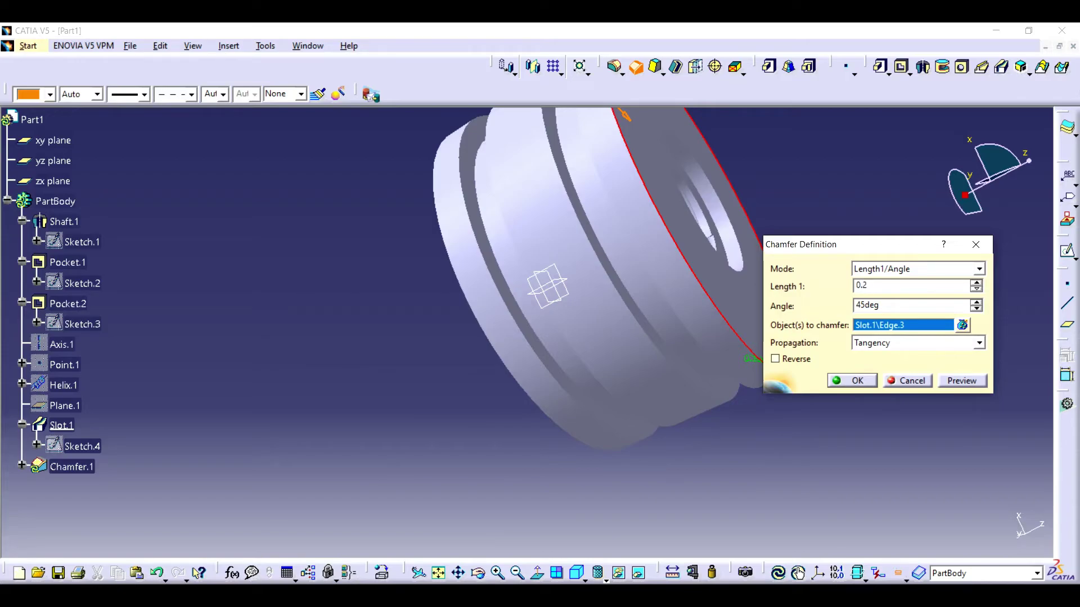
pyautogui.press('Return')
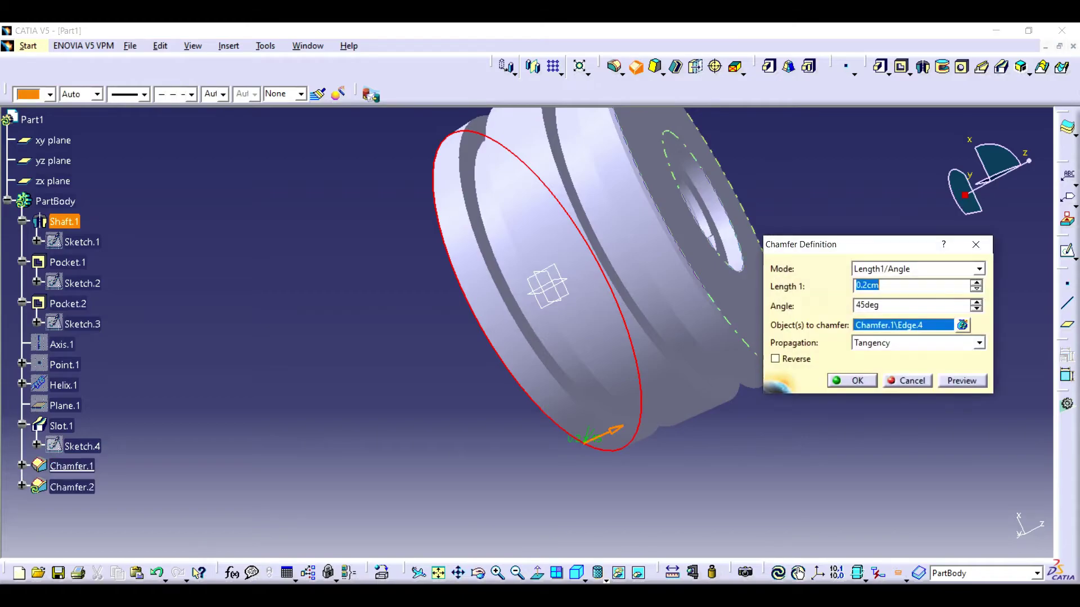
pyautogui.write('0.2')
pyautogui.press('Return')
pyautogui.press('Escape')
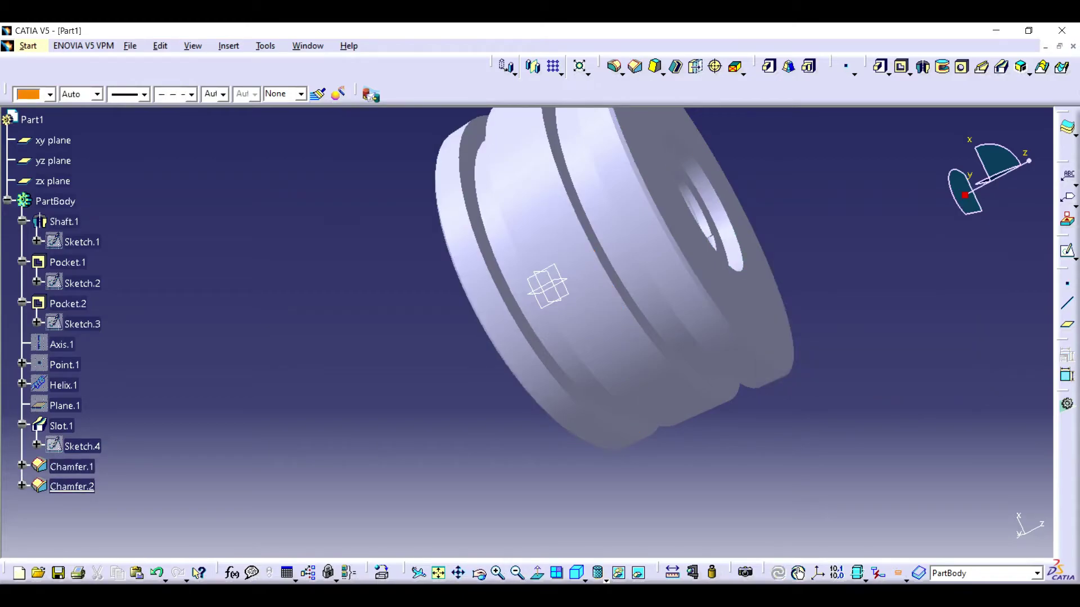
pyautogui.moveTo(549, 285); pyautogui.dragTo(578, 295, button='middle')
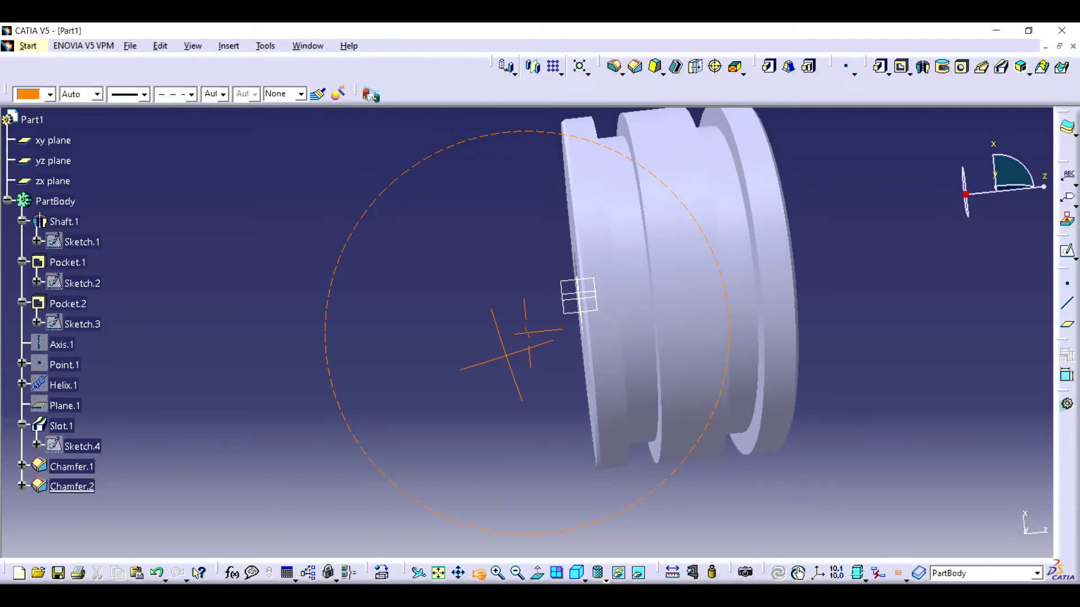
# Step: Save the threaded part as piston.CATPart in the twin engine folder
pyautogui.moveTo(579, 295); pyautogui.dragTo(579, 295, button='middle')
pyautogui.hotkey('ctrl', 's')
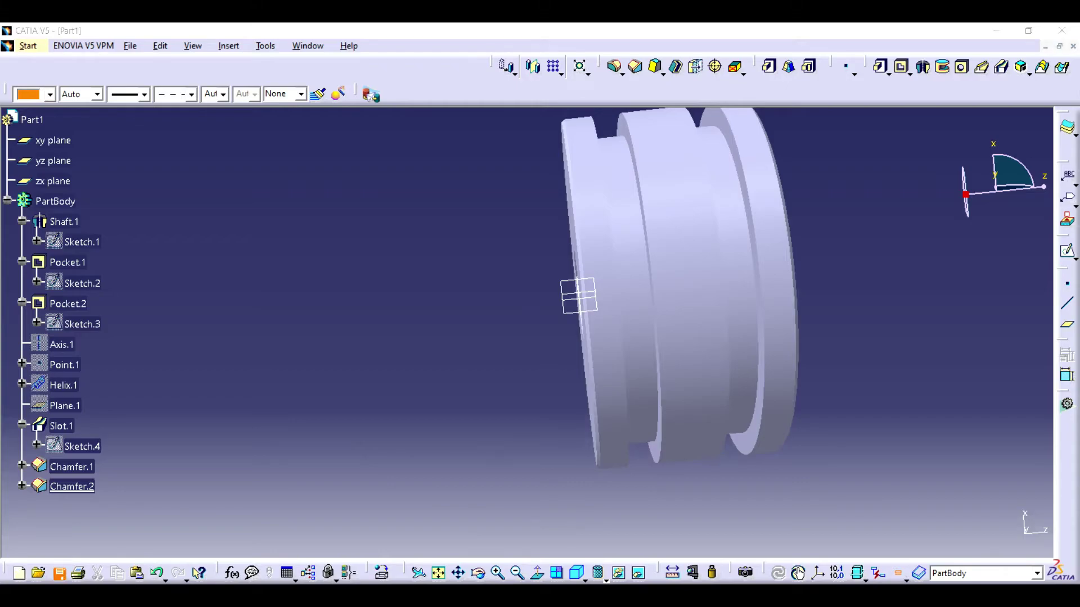
pyautogui.write('pisto')
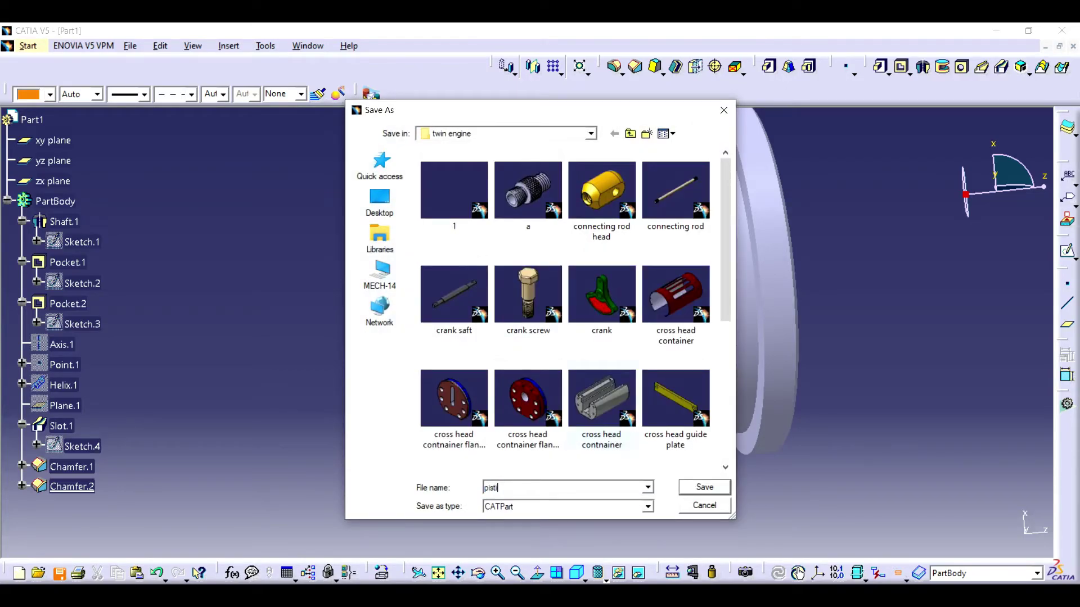
pyautogui.write('n')
pyautogui.press('Return')
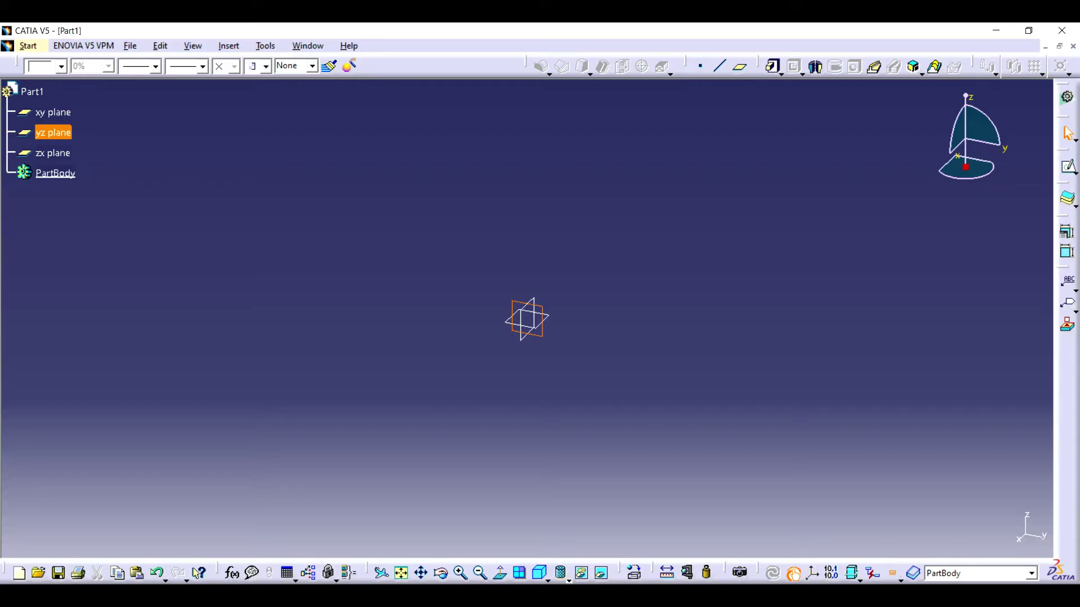
# Step: Sketch two concentric circles centred on the origin of the yz plane
pyautogui.click(1067, 167)
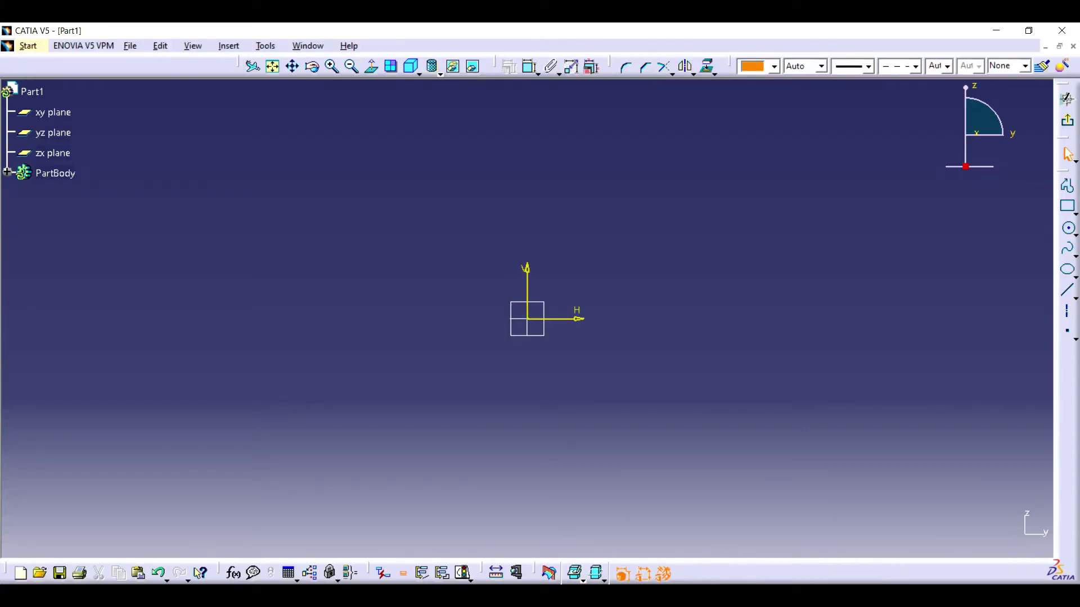
pyautogui.click(526, 319)
pyautogui.click(642, 319)
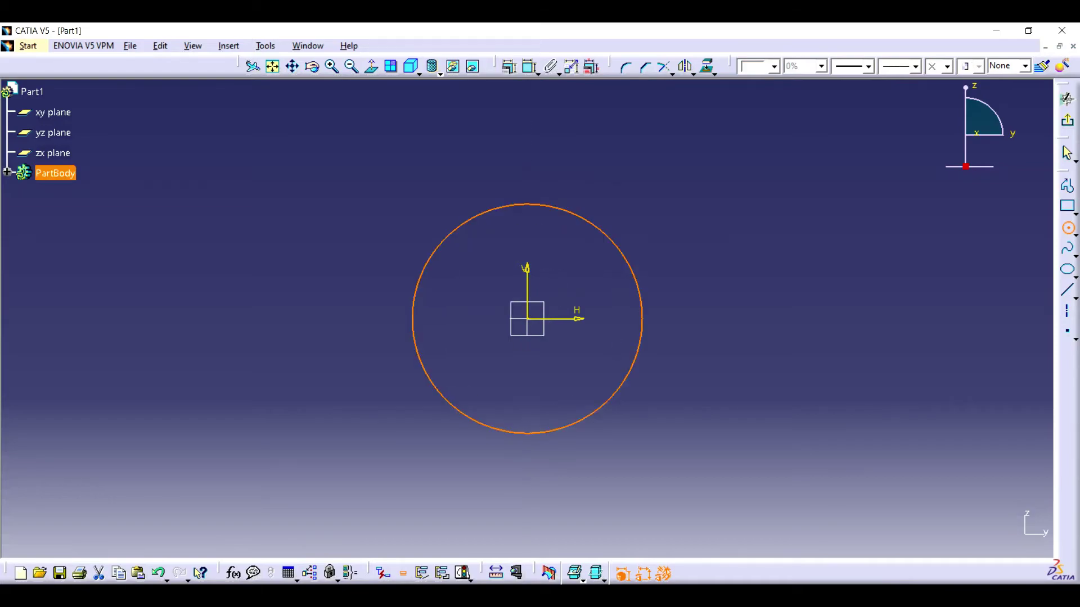
pyautogui.click(1066, 228)
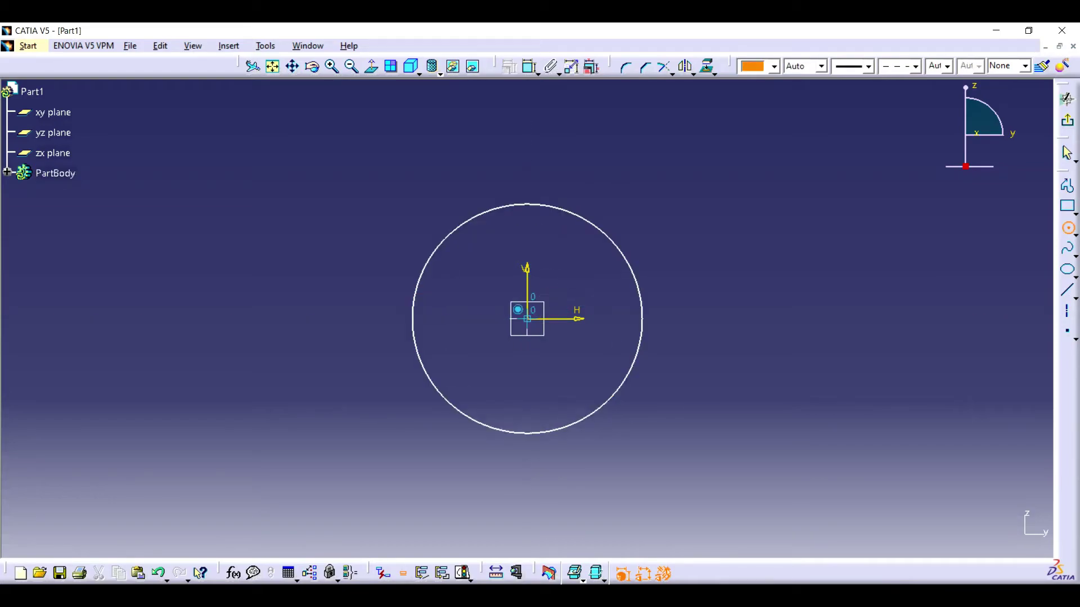
pyautogui.click(527, 318)
pyautogui.click(564, 282)
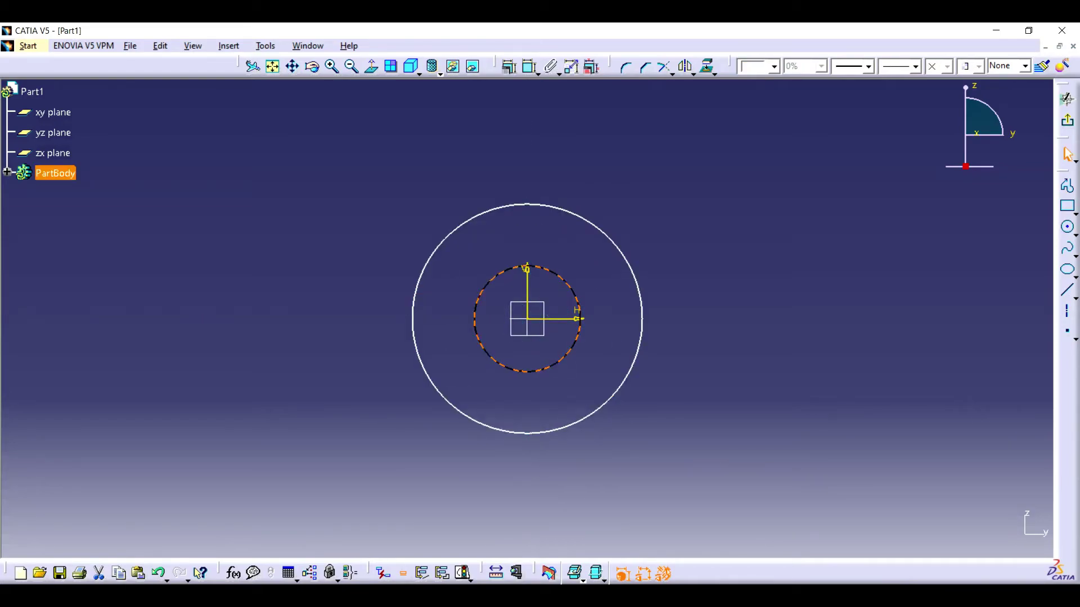
# Step: Dimension the circles to diameters 24 and 22 and exit the sketch
pyautogui.click(641, 317)
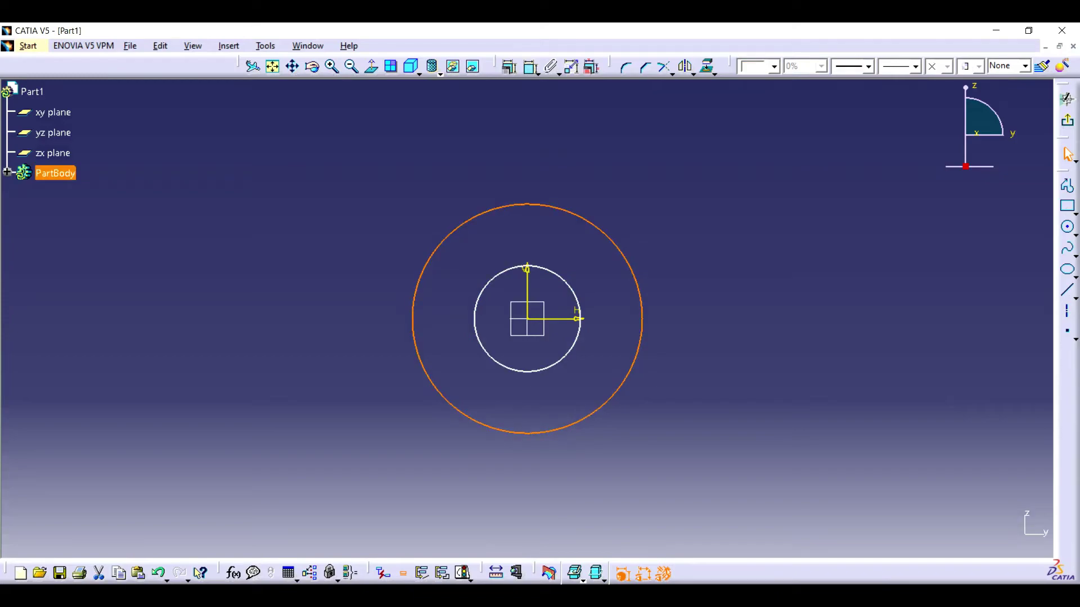
pyautogui.click(552, 68)
pyautogui.click(548, 89)
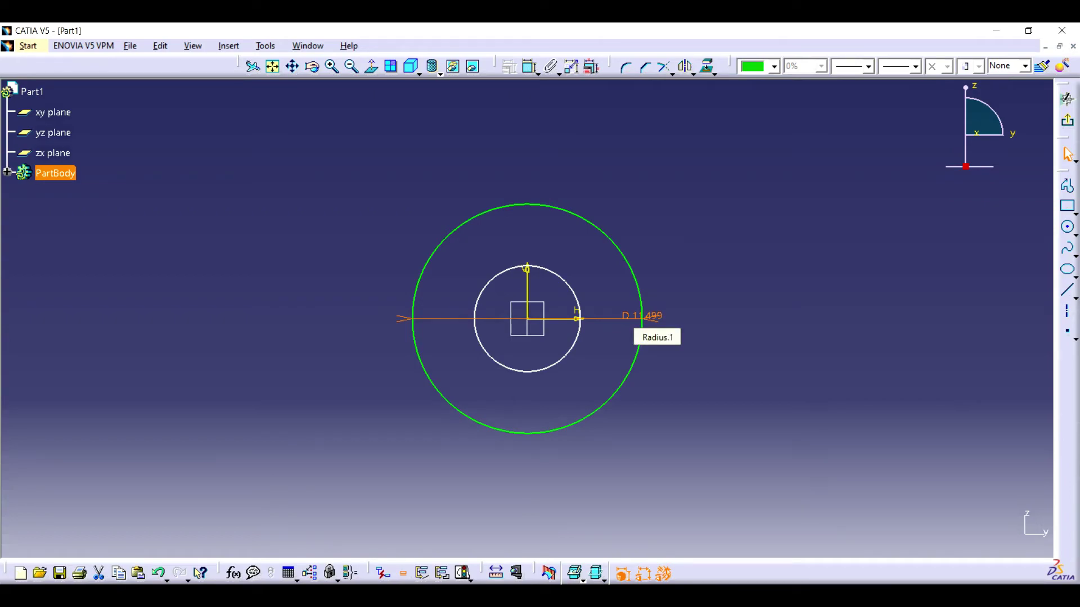
pyautogui.doubleClick(641, 321)
pyautogui.write('24')
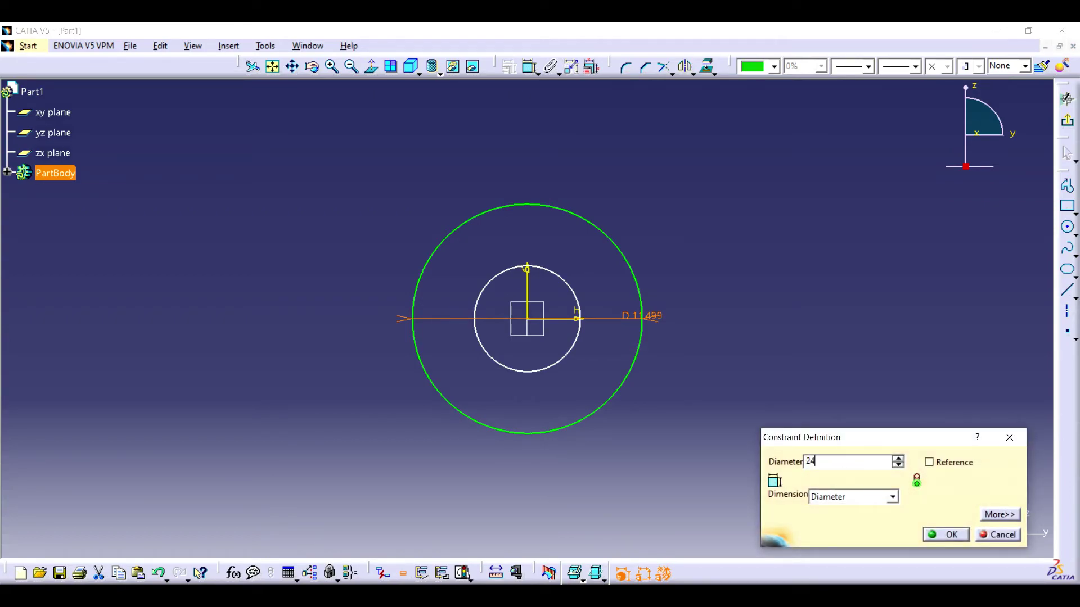
pyautogui.press('Return')
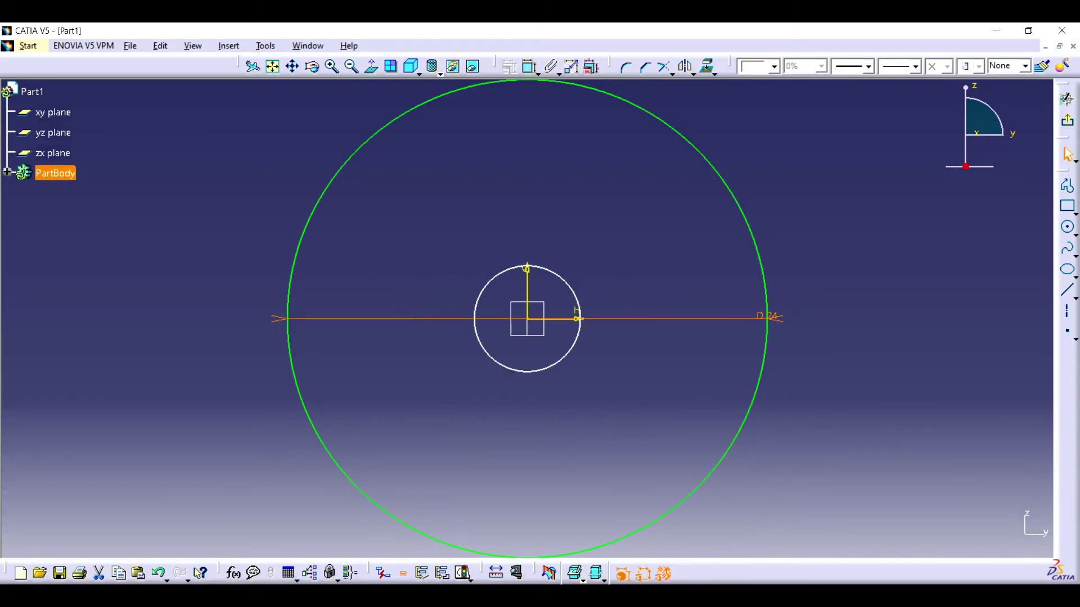
pyautogui.click(577, 313)
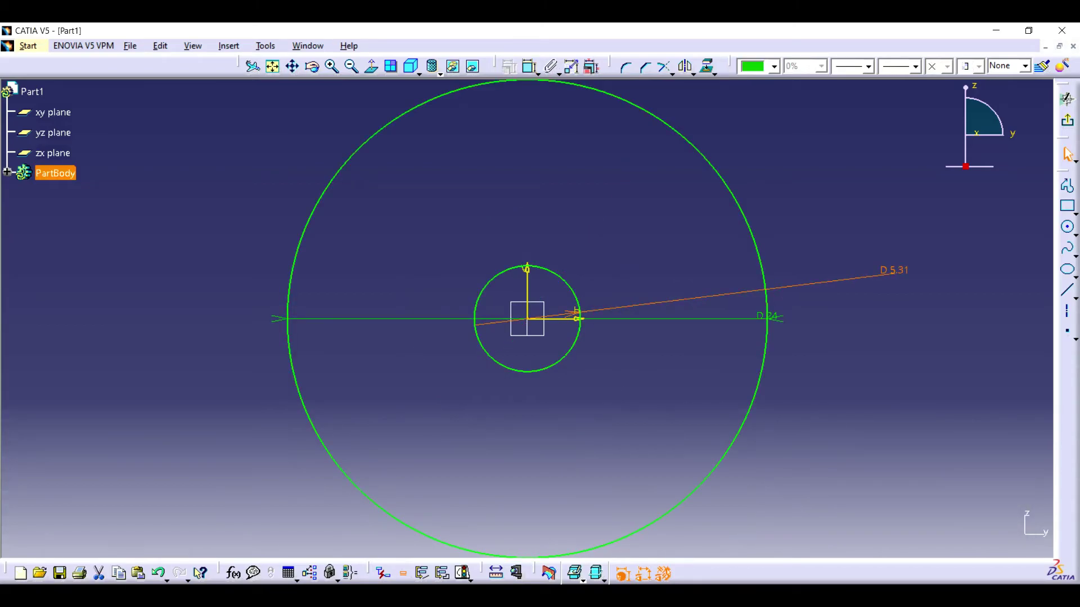
pyautogui.doubleClick(884, 276)
pyautogui.press('Return')
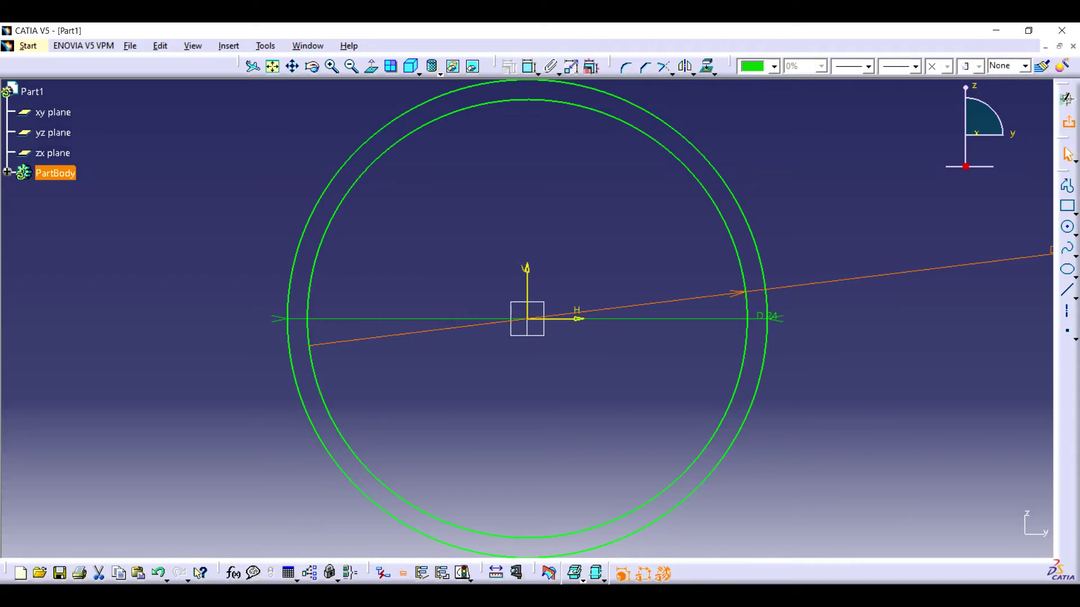
pyautogui.click(1068, 121)
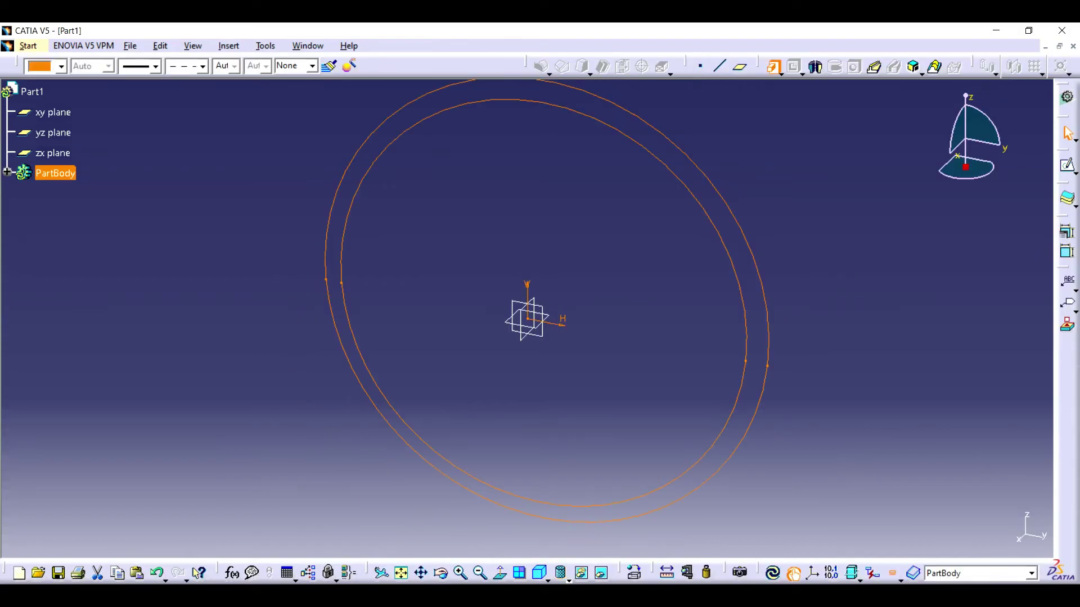
# Step: Pad the concentric circles into a thin ring and begin a new sketch on the zx plane
pyautogui.click(774, 66)
pyautogui.click(98, 304)
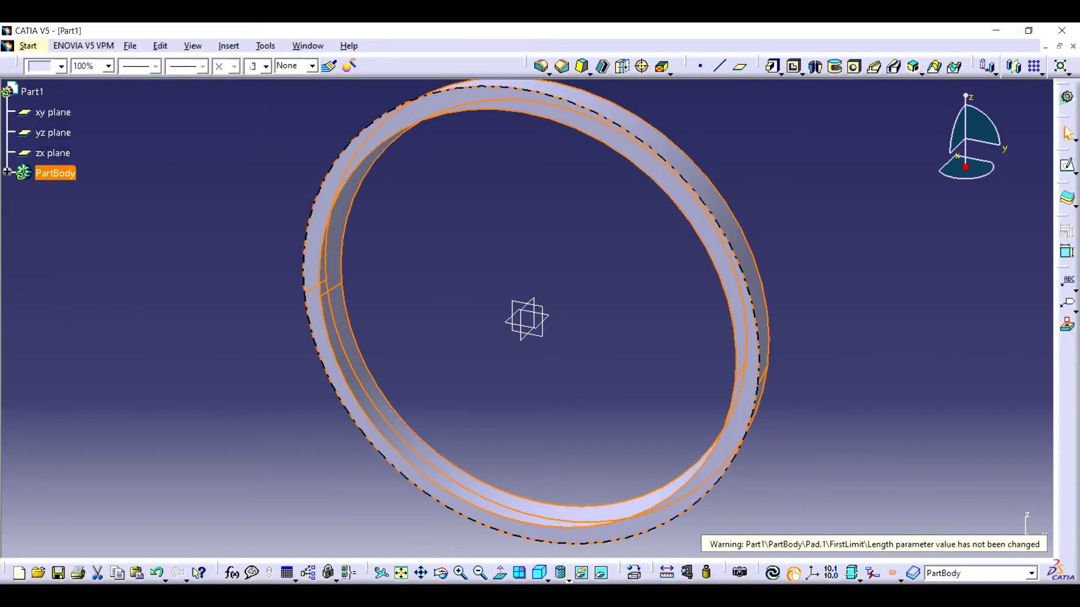
pyautogui.click(54, 112)
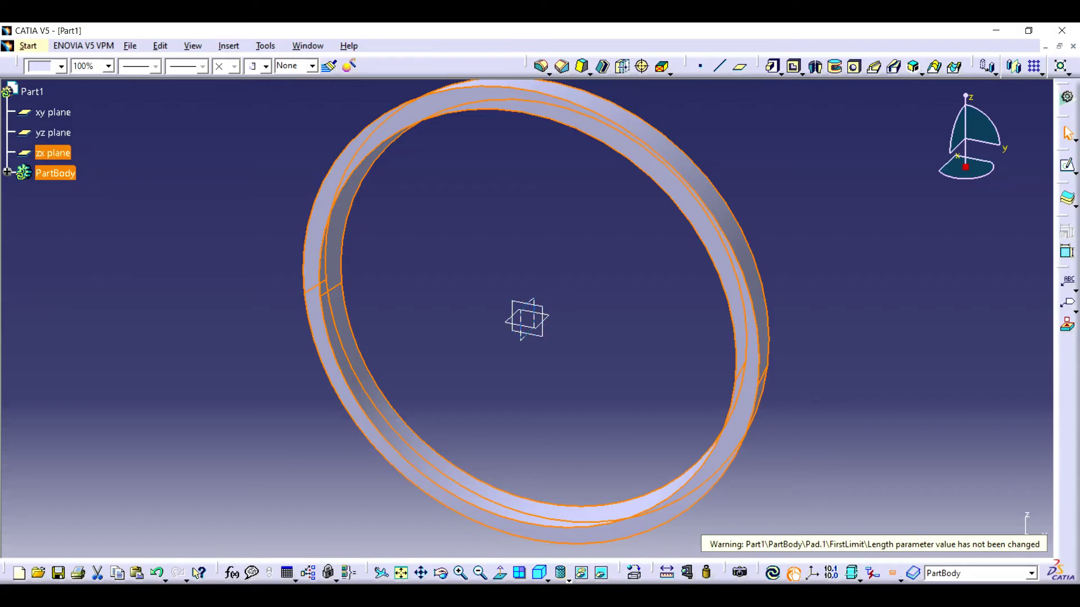
pyautogui.press('Escape')
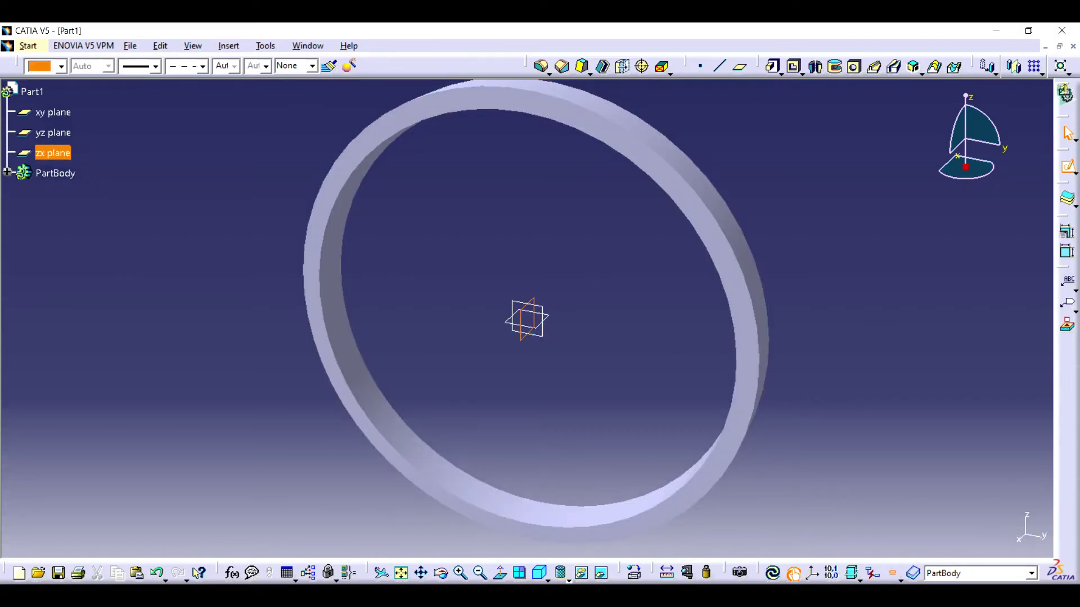
pyautogui.click(1066, 166)
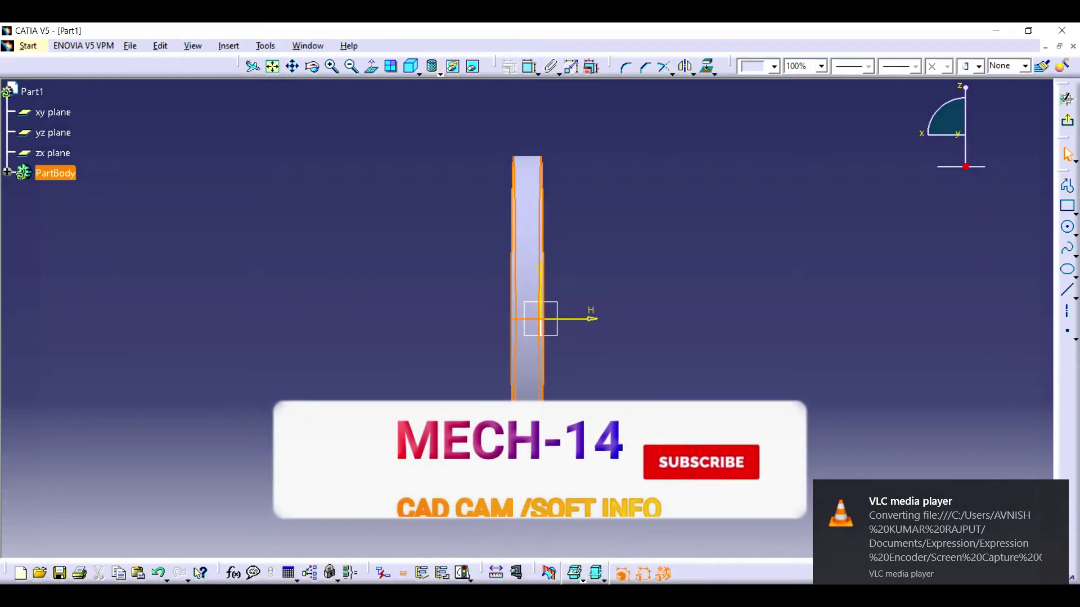
# Step: Project the ring's edges and draw a line from the origin angled at 45°
pyautogui.click(229, 45)
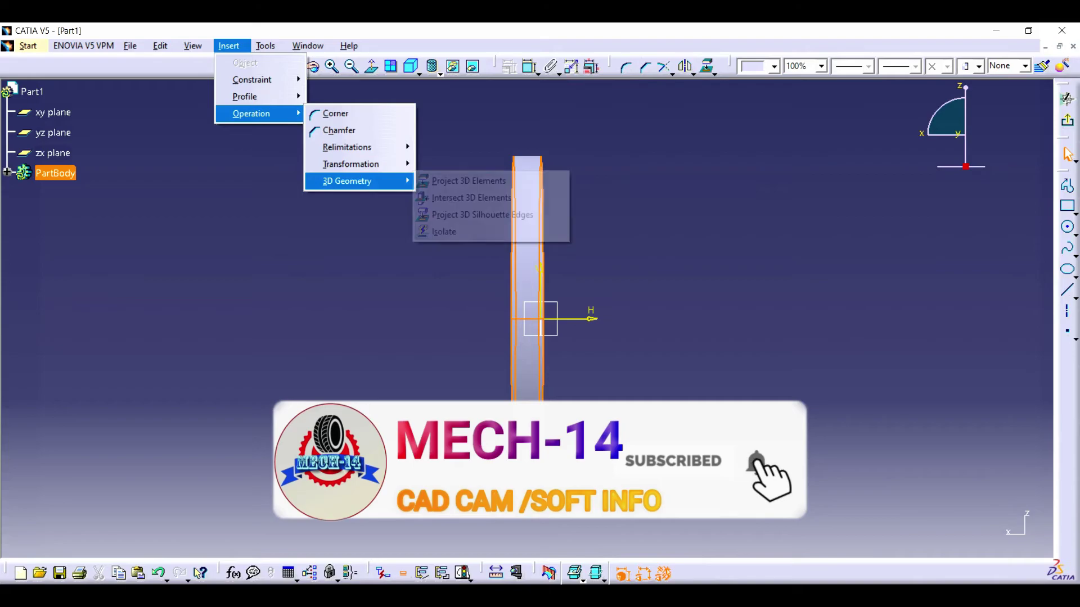
pyautogui.click(478, 178)
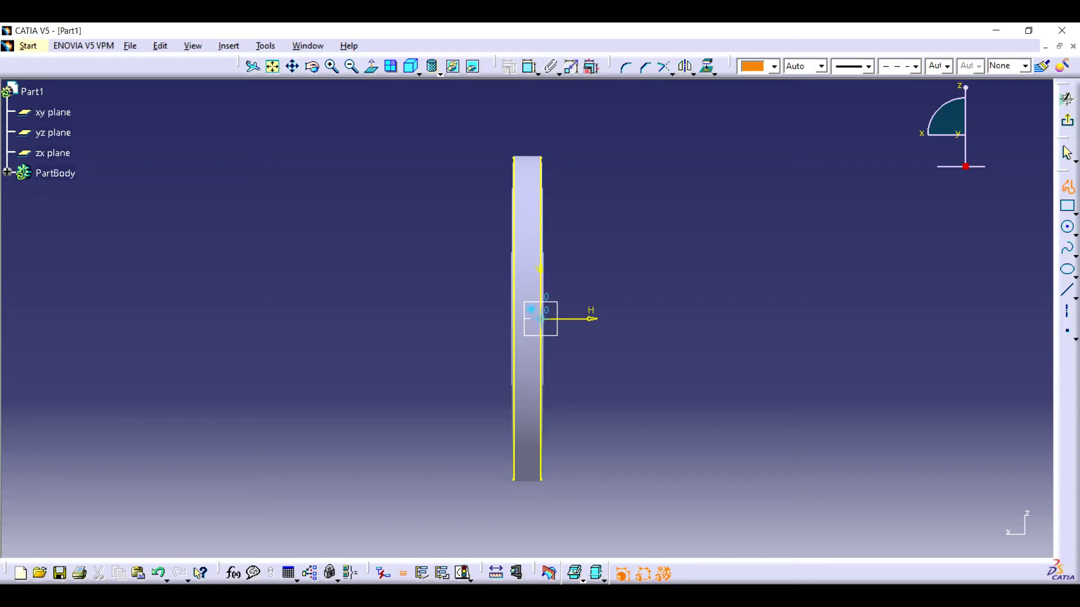
pyautogui.click(541, 319)
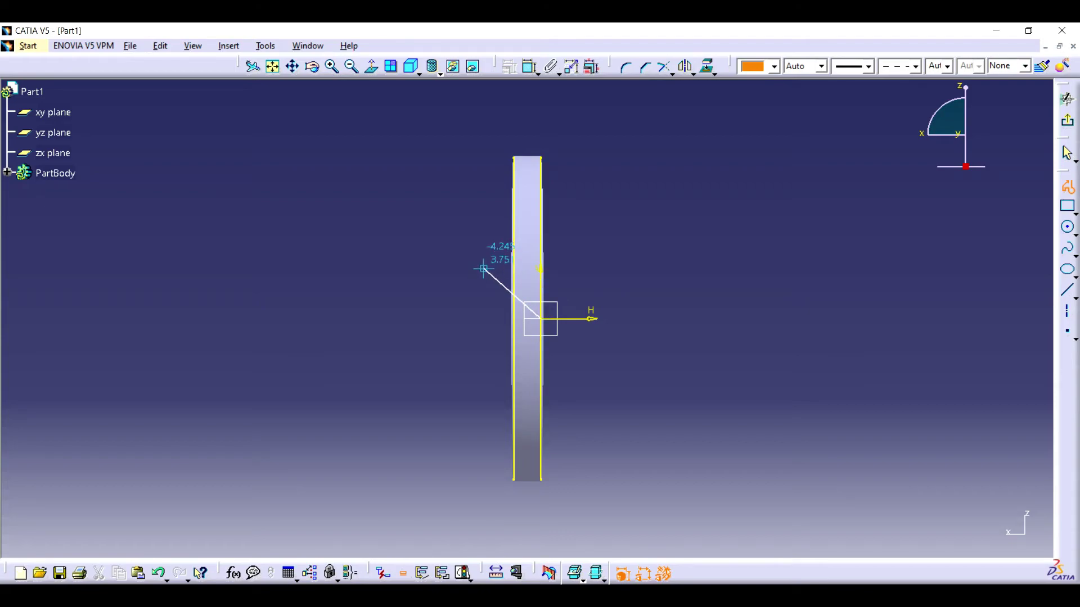
pyautogui.click(483, 257)
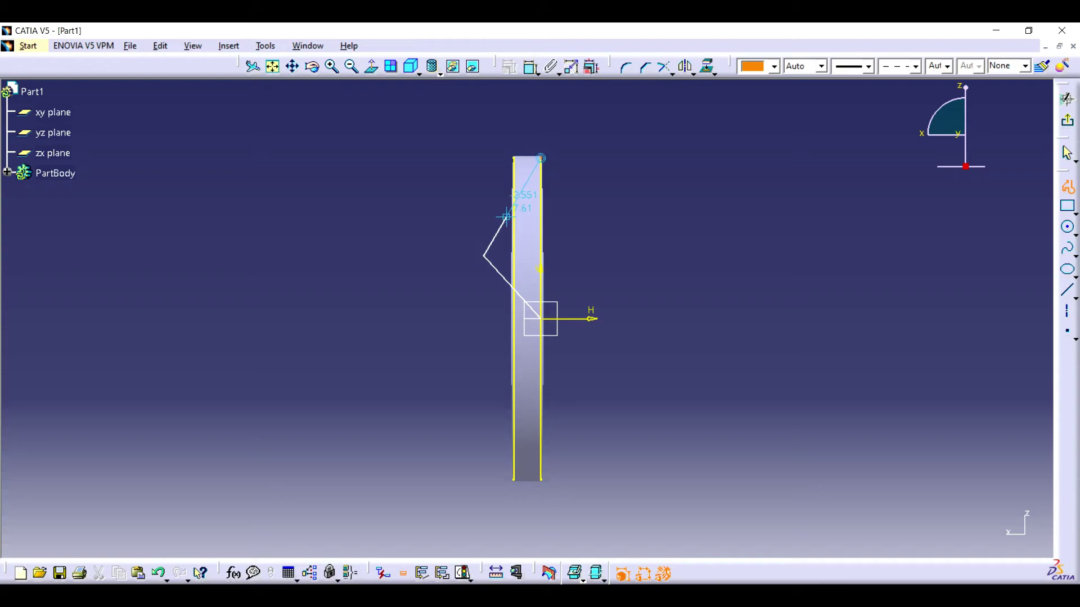
pyautogui.press('Escape')
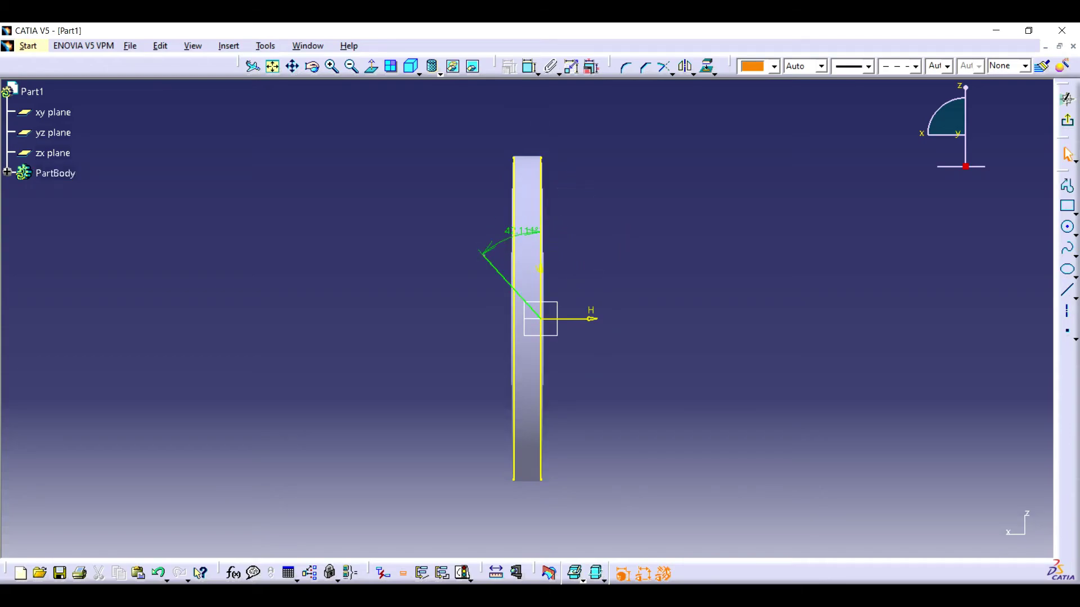
pyautogui.doubleClick(488, 248)
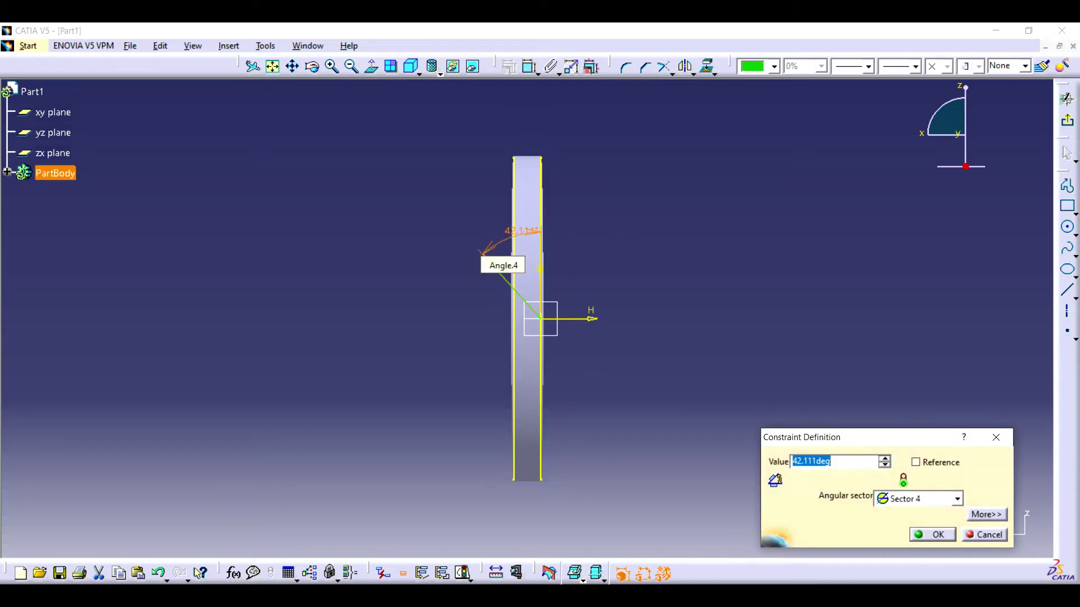
pyautogui.write('45')
pyautogui.press('Return')
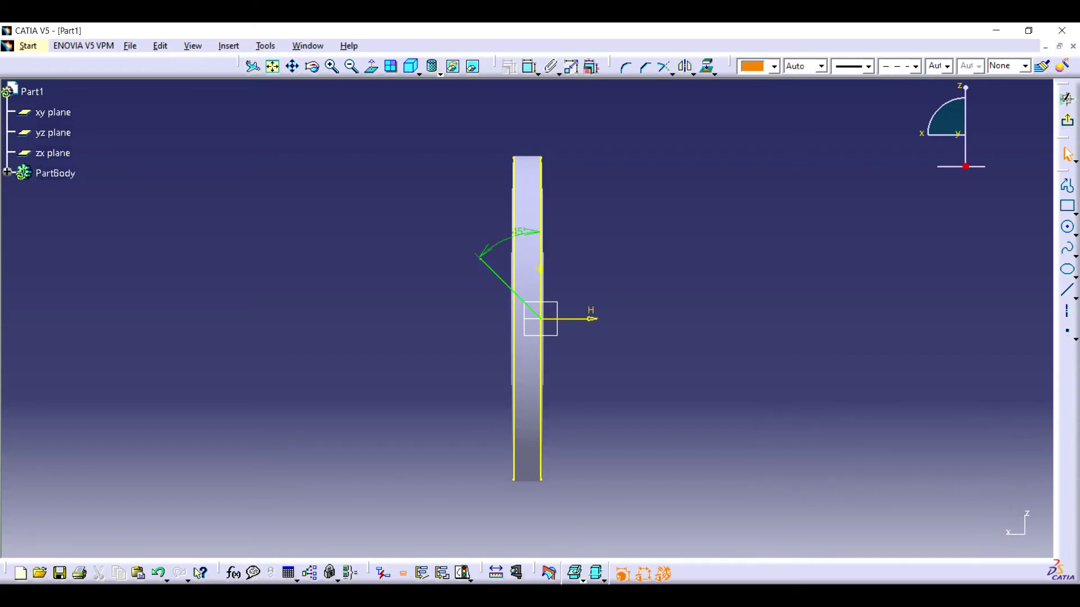
# Step: Add a second parallel line spaced 2 from the first
pyautogui.click(526, 304)
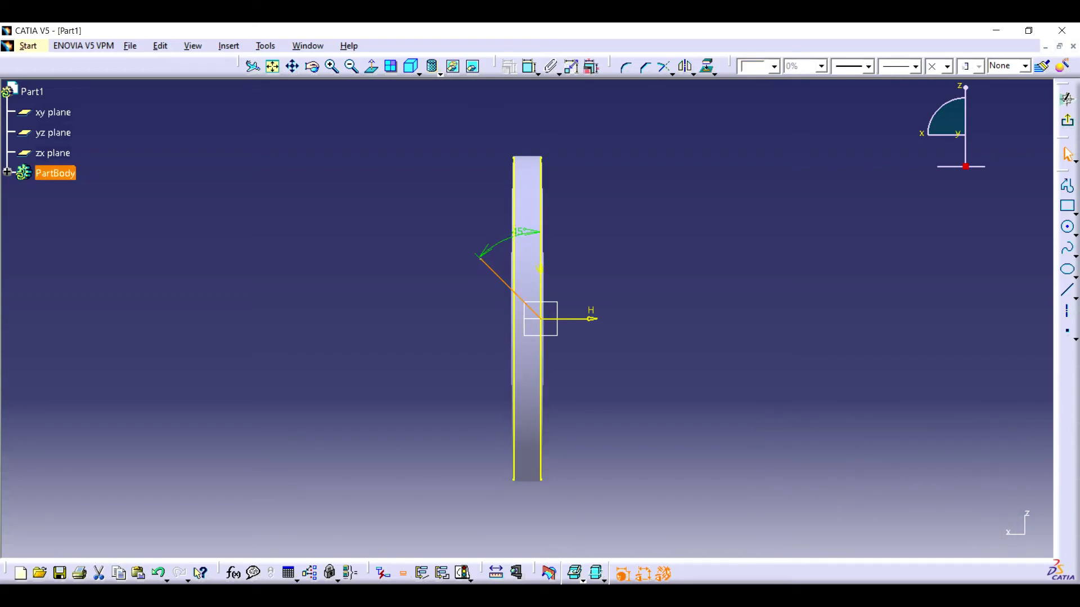
pyautogui.click(1066, 185)
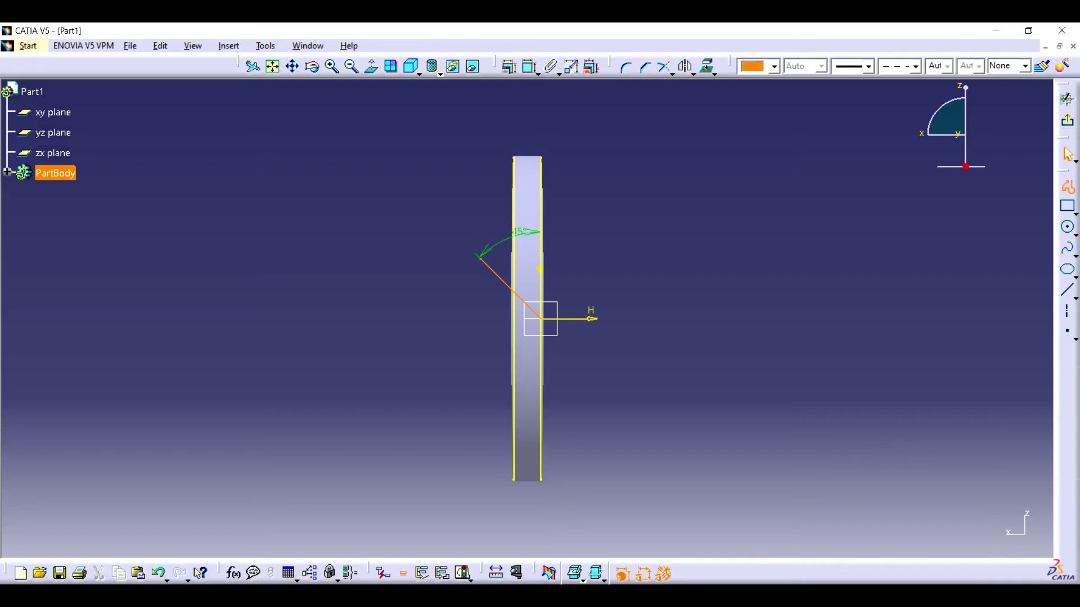
pyautogui.click(541, 344)
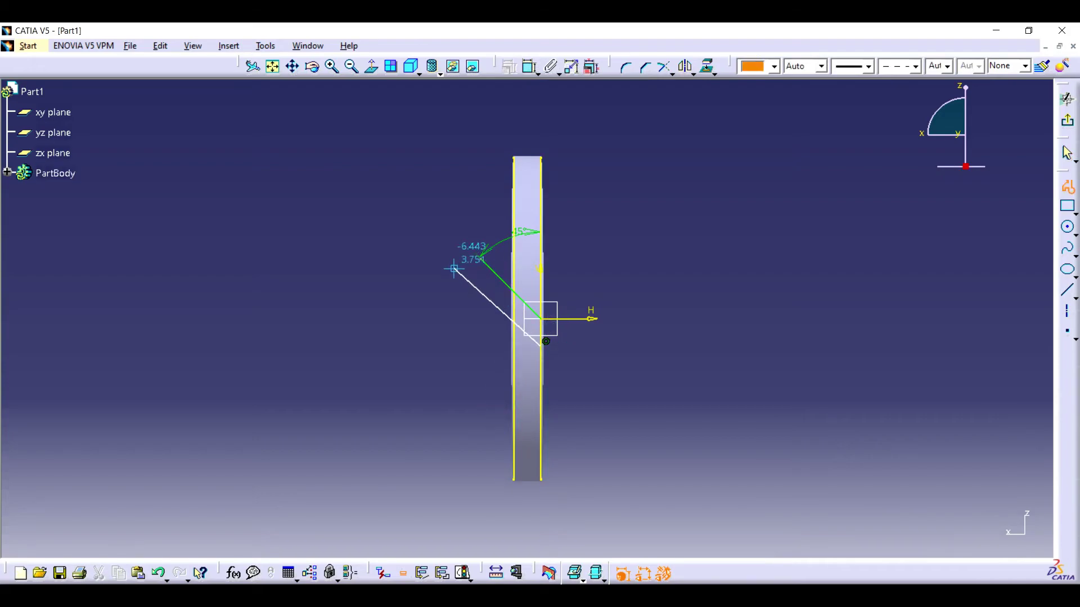
pyautogui.click(457, 264)
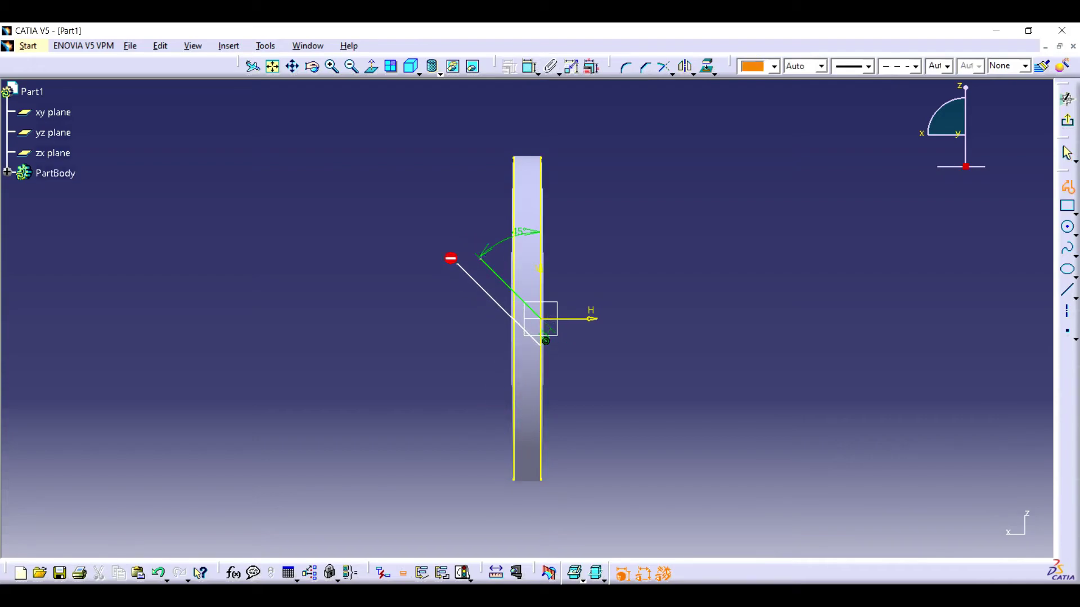
pyautogui.press('Escape')
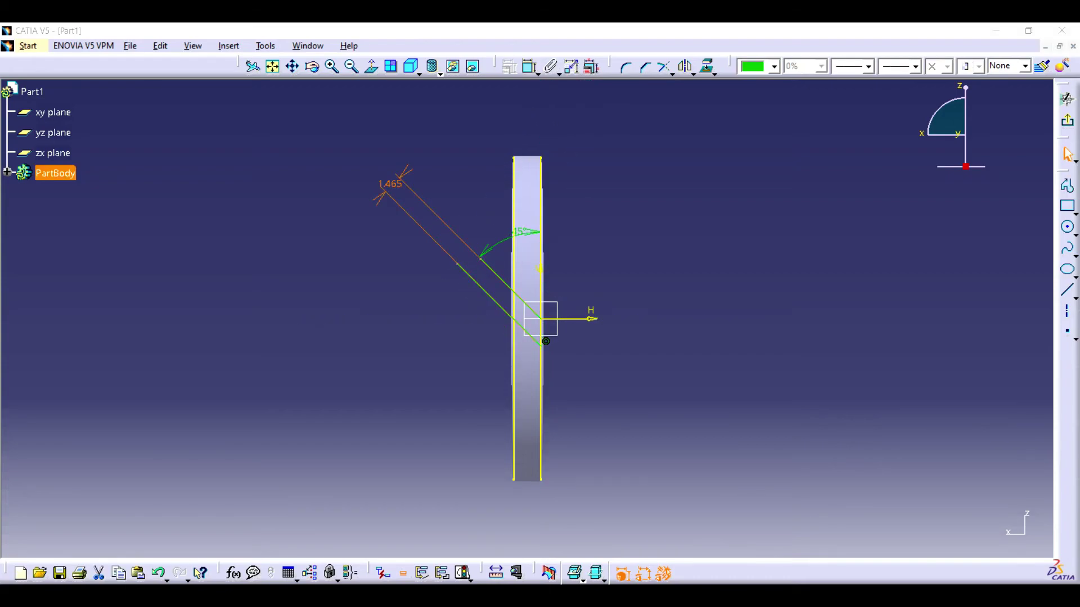
pyautogui.write('2')
pyautogui.press('Return')
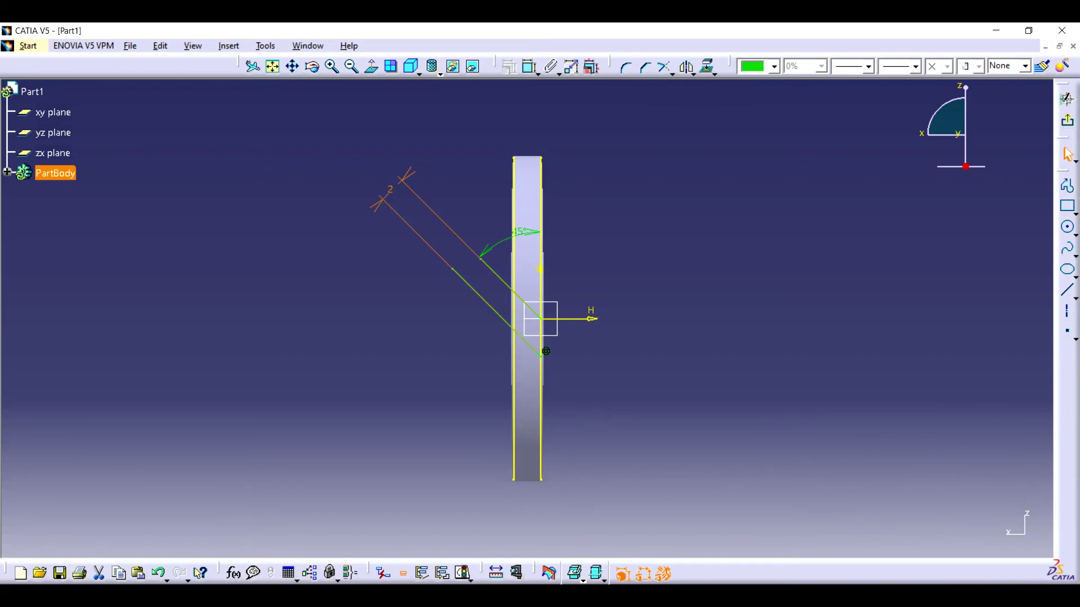
# Step: Quick Trim away the unwanted line segment
pyautogui.click(668, 72)
pyautogui.click(686, 129)
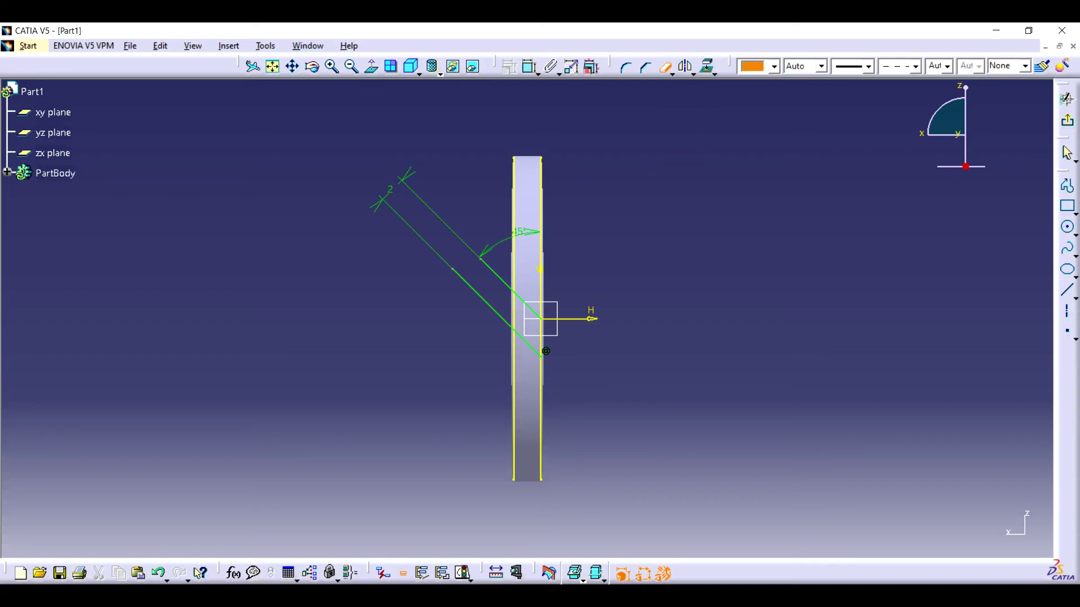
pyautogui.click(482, 297)
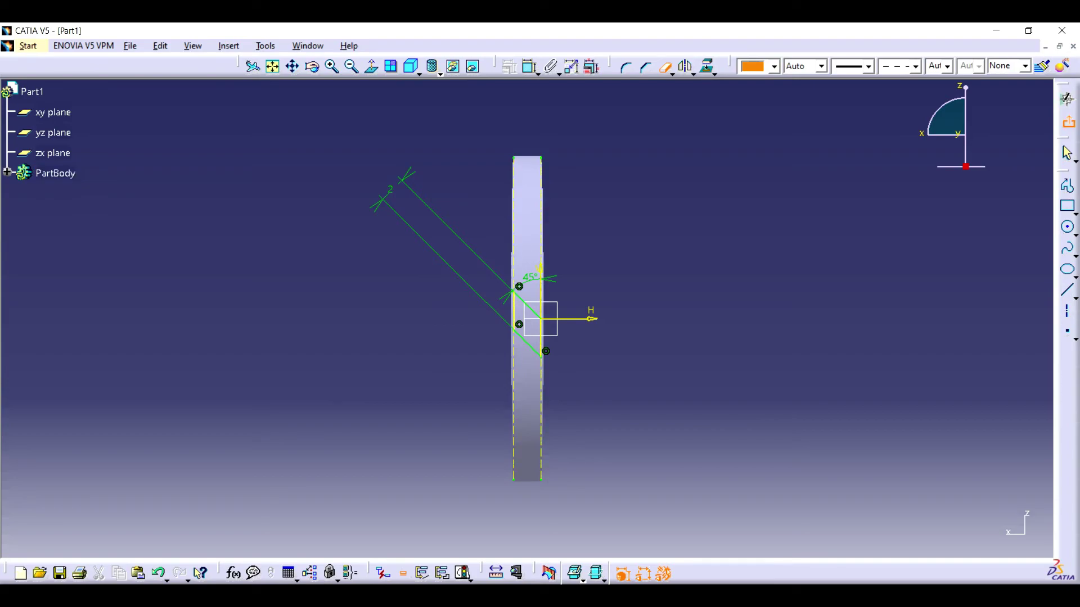
# Step: Pocket the two-line sketch with reversed direction deep enough to cut through the ring
pyautogui.click(1066, 99)
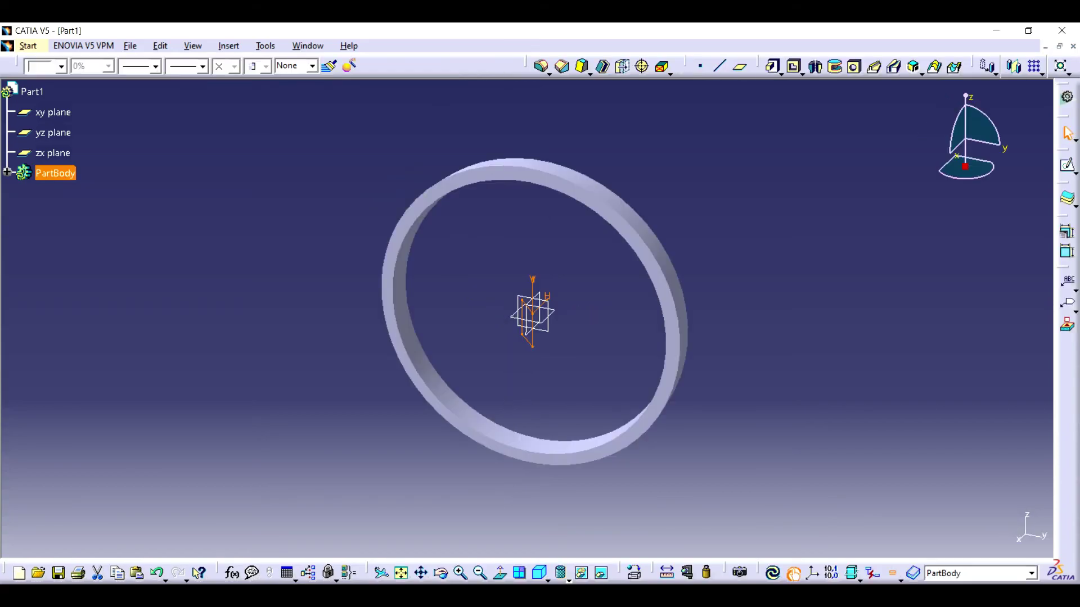
pyautogui.click(795, 66)
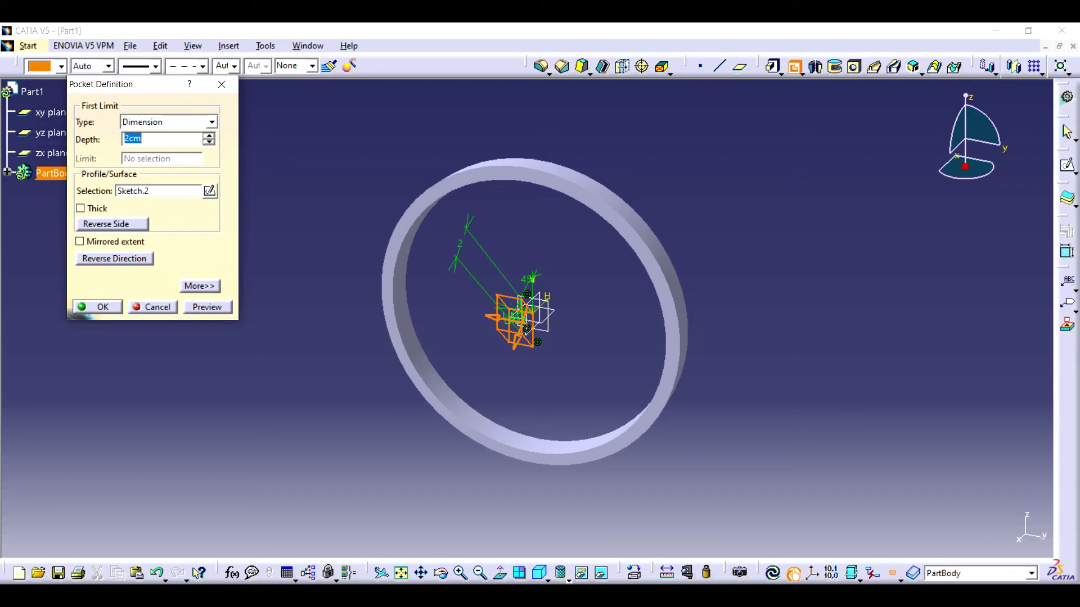
pyautogui.click(492, 318)
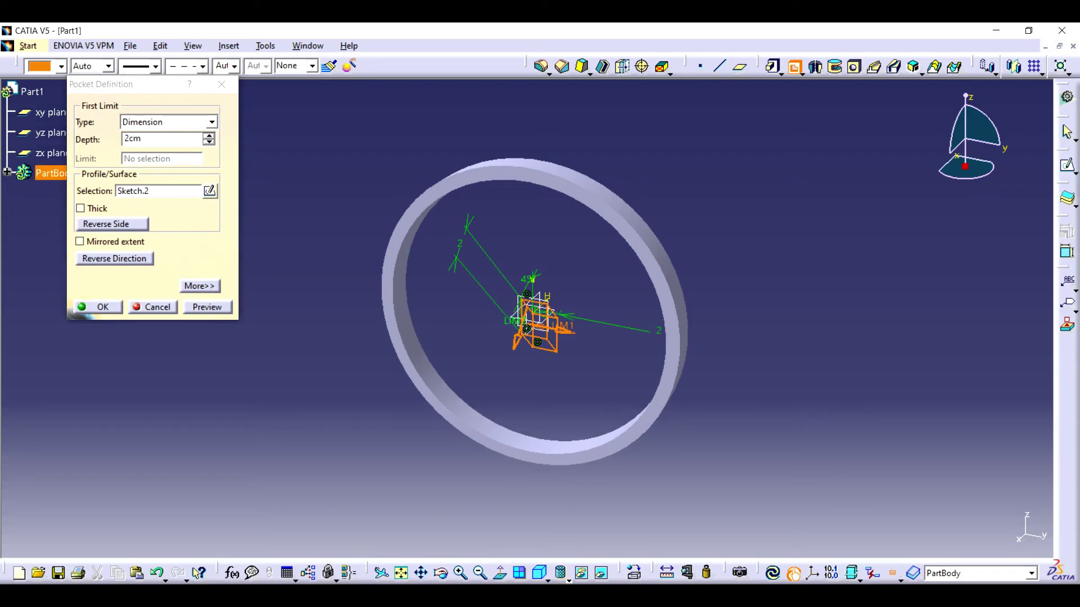
pyautogui.moveTo(563, 329); pyautogui.dragTo(815, 377)
pyautogui.click(98, 306)
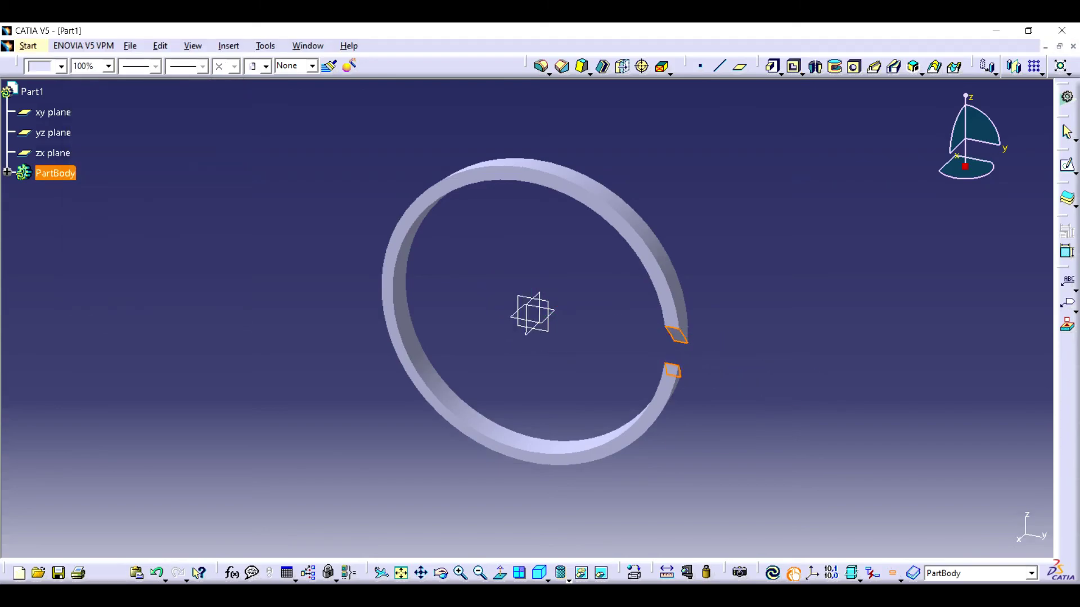
pyautogui.click(441, 573)
pyautogui.moveTo(618, 439)
pyautogui.mouseDown()
pyautogui.moveTo(670, 292)
pyautogui.moveTo(553, 228)
pyautogui.mouseUp()
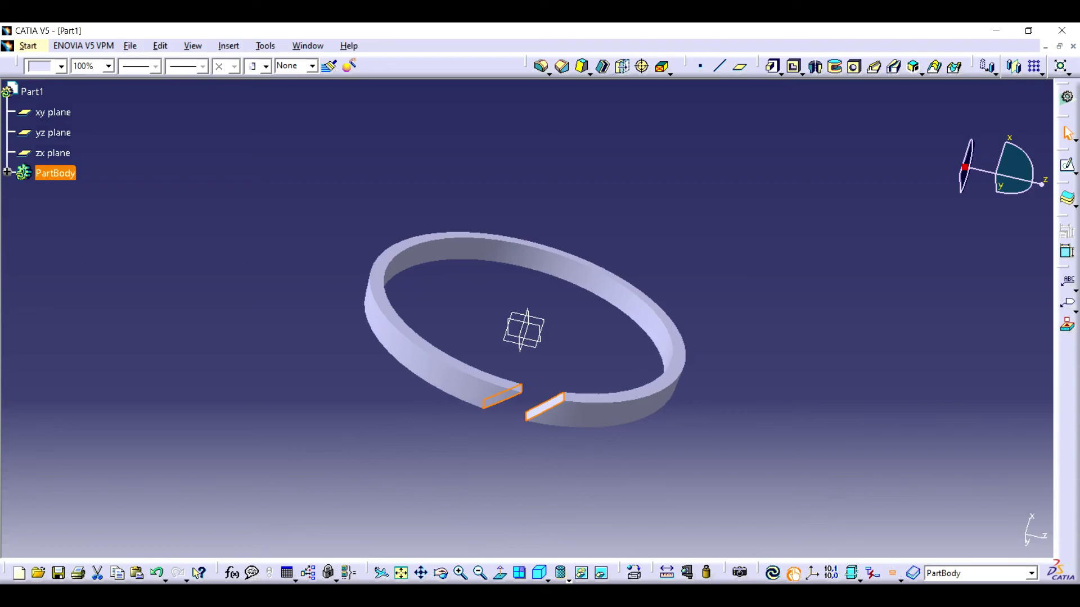
# Step: Save the split ring as pistion ring.CATPart
pyautogui.click(59, 573)
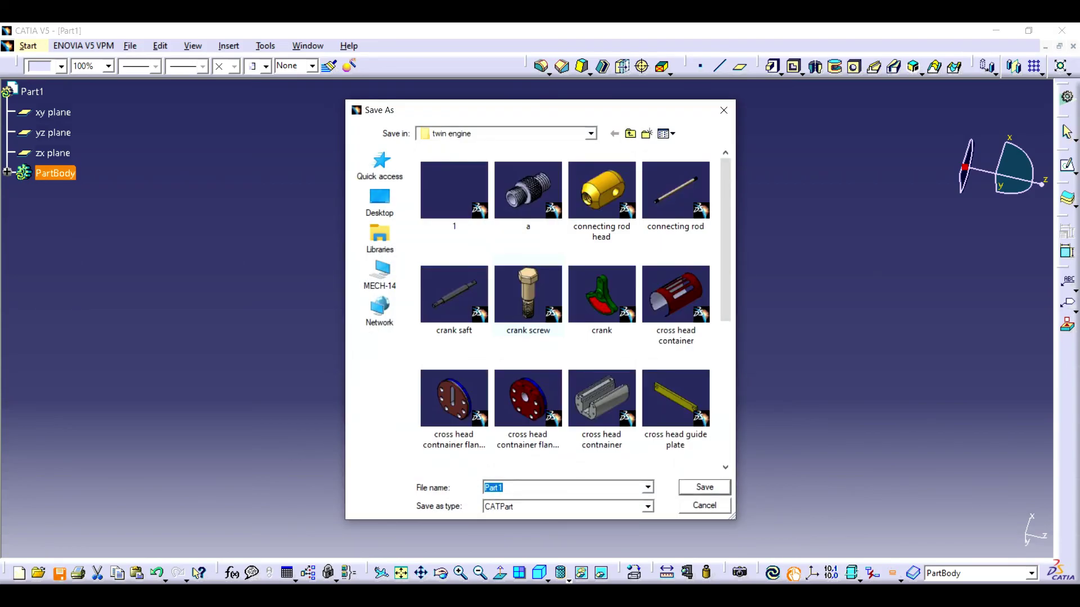
pyautogui.write('pis')
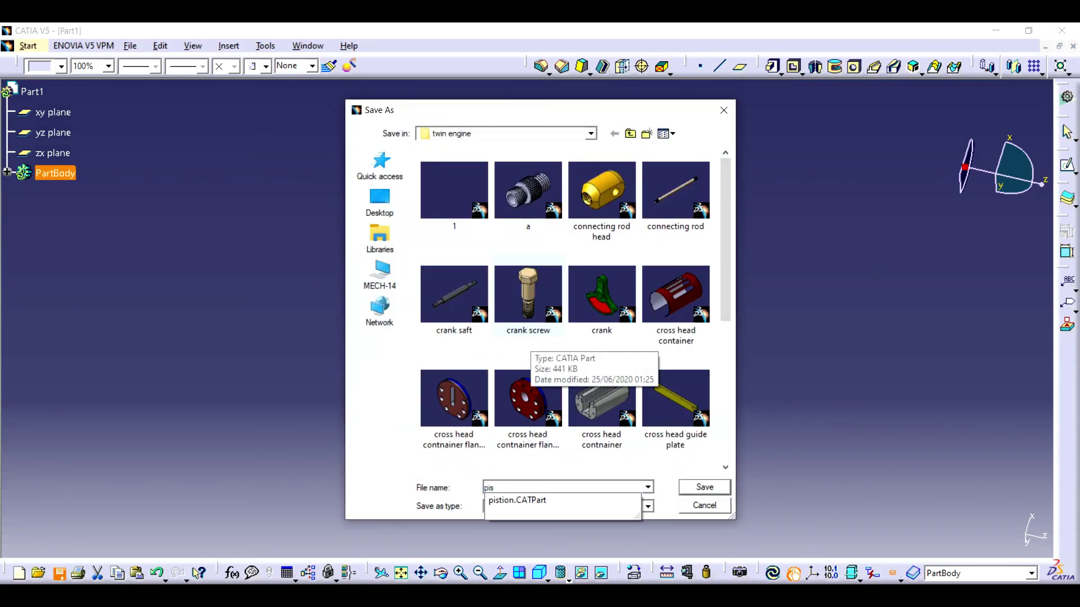
pyautogui.press('Down')
pyautogui.press('BackSpace')
pyautogui.press('BackSpace')
pyautogui.press('BackSpace')
pyautogui.write('ring')
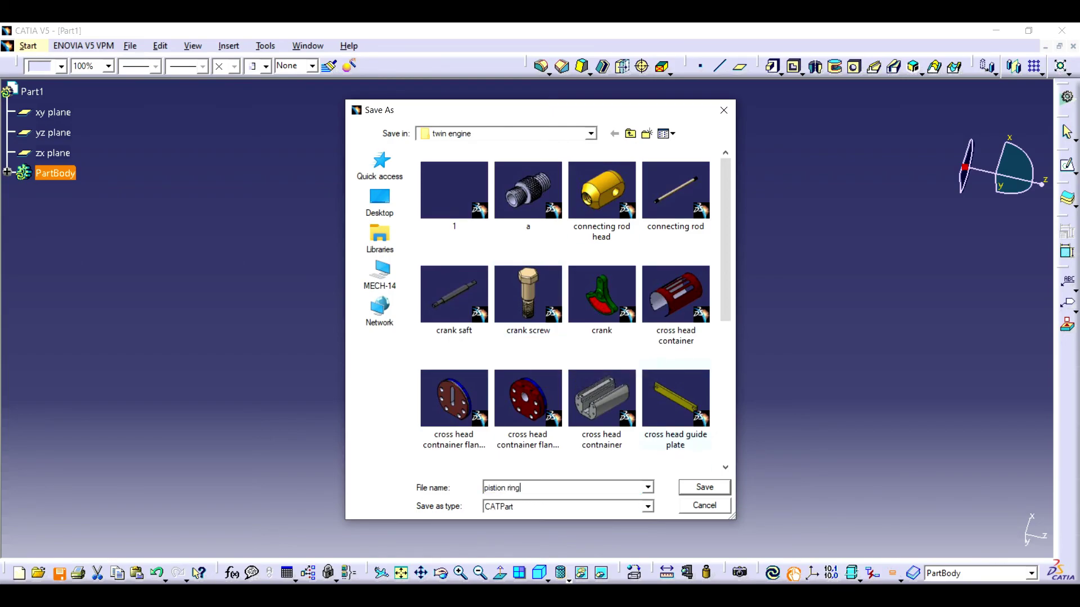
pyautogui.press('Return')
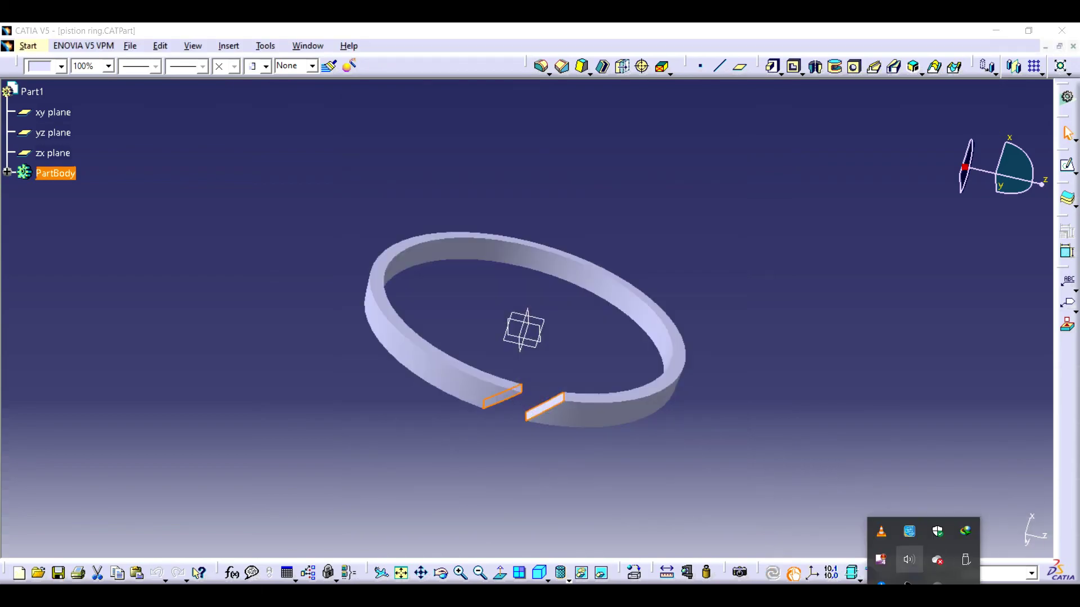
pyautogui.rightClick(880, 560)
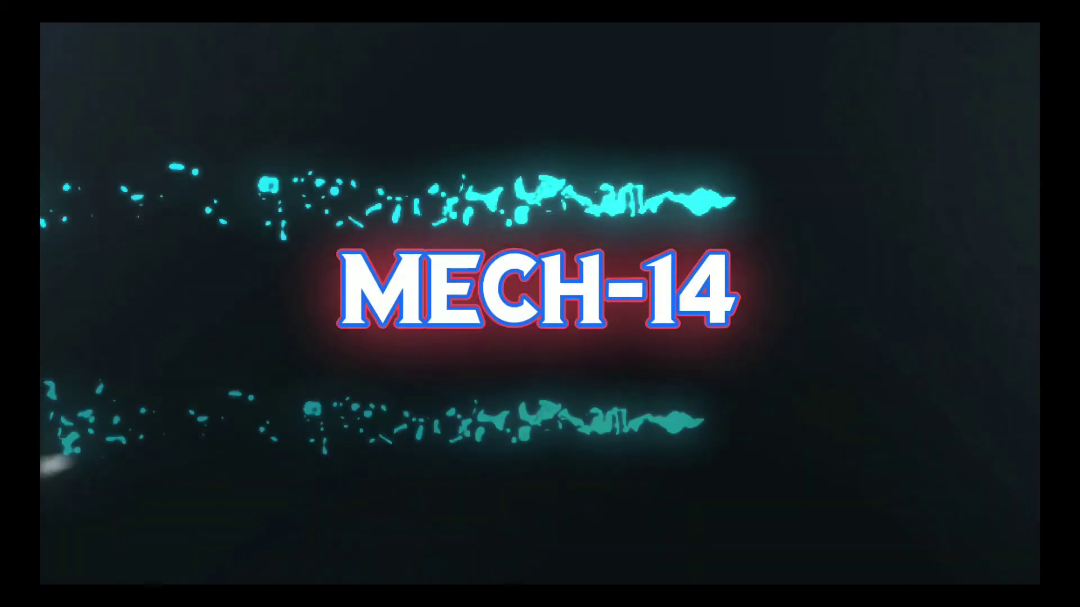